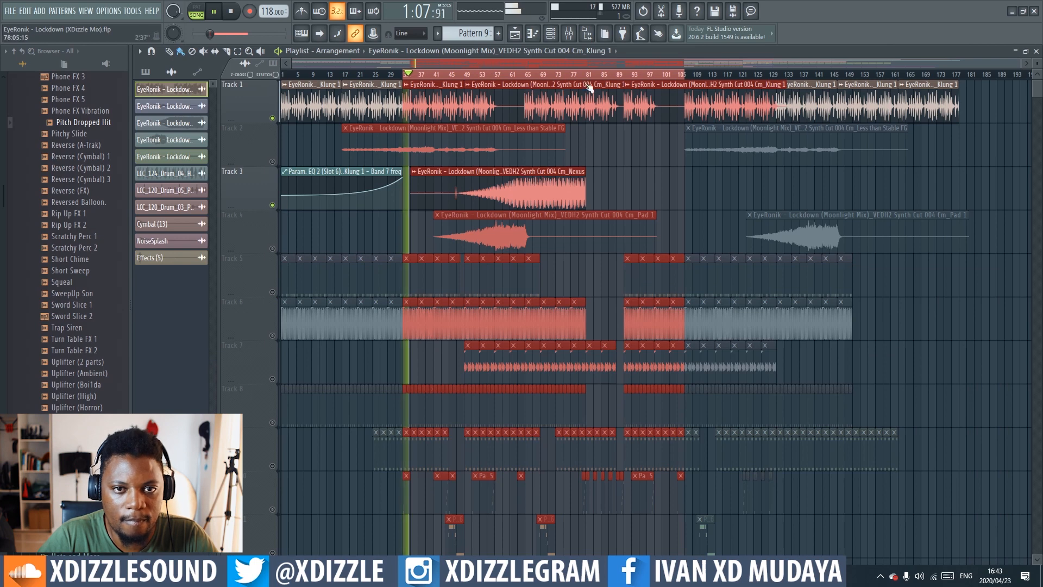
Unmute Track 2 in the playlist and restart playback from bar 33.
{"action": "key", "text": "F9"}
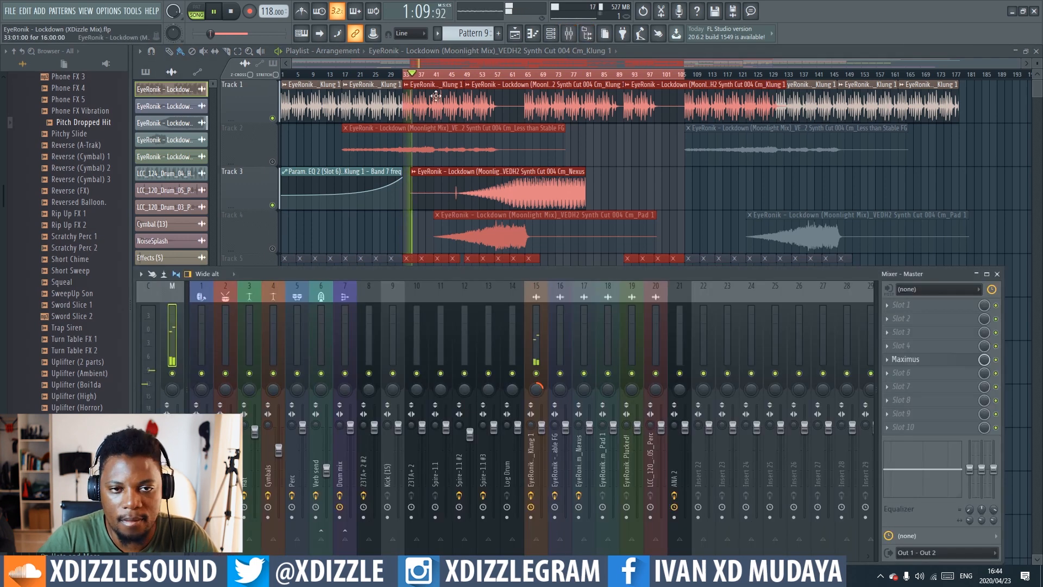
{"action": "scroll", "coordinate": [434, 76], "scroll_direction": "up", "scroll_amount": 5}
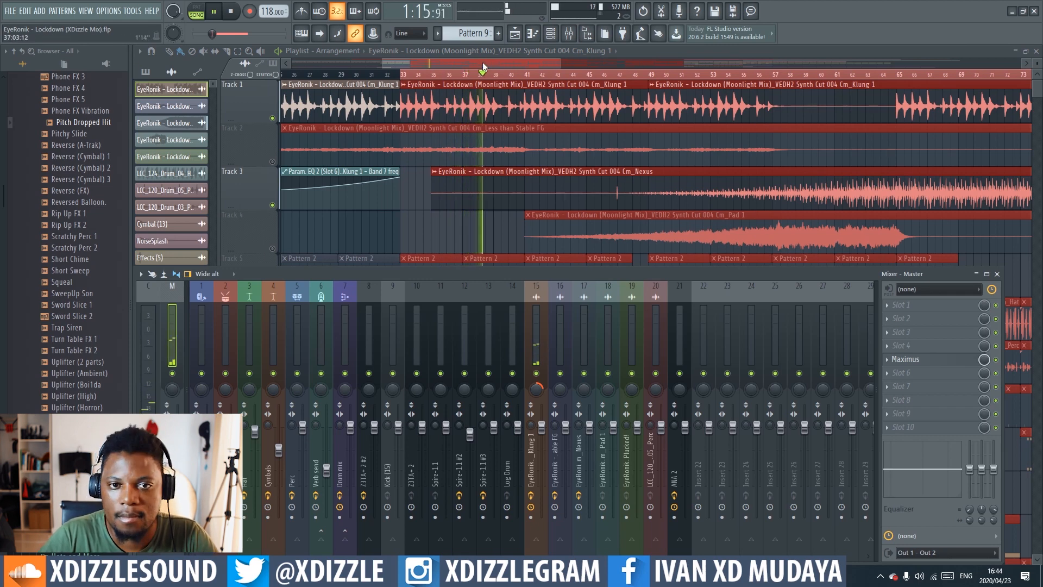
{"action": "scroll", "coordinate": [505, 76], "scroll_direction": "down", "scroll_amount": 3}
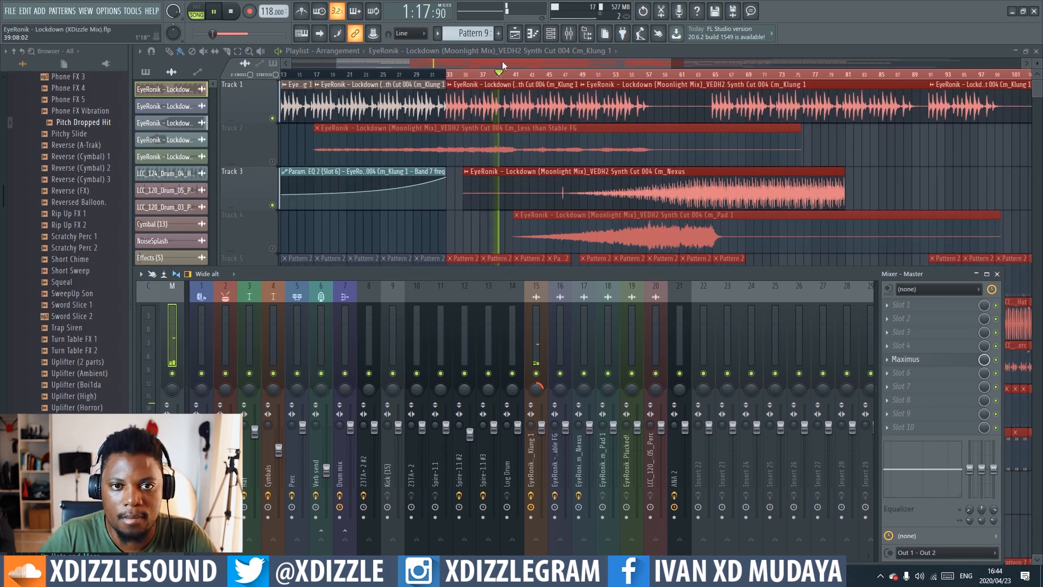
{"action": "key", "text": "F9"}
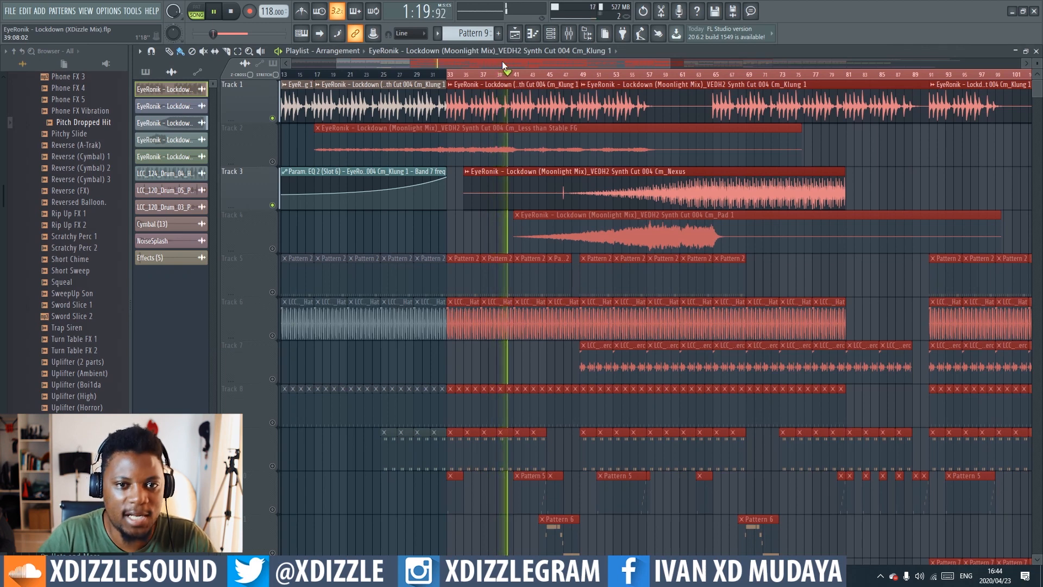
{"action": "left_click", "coordinate": [272, 162]}
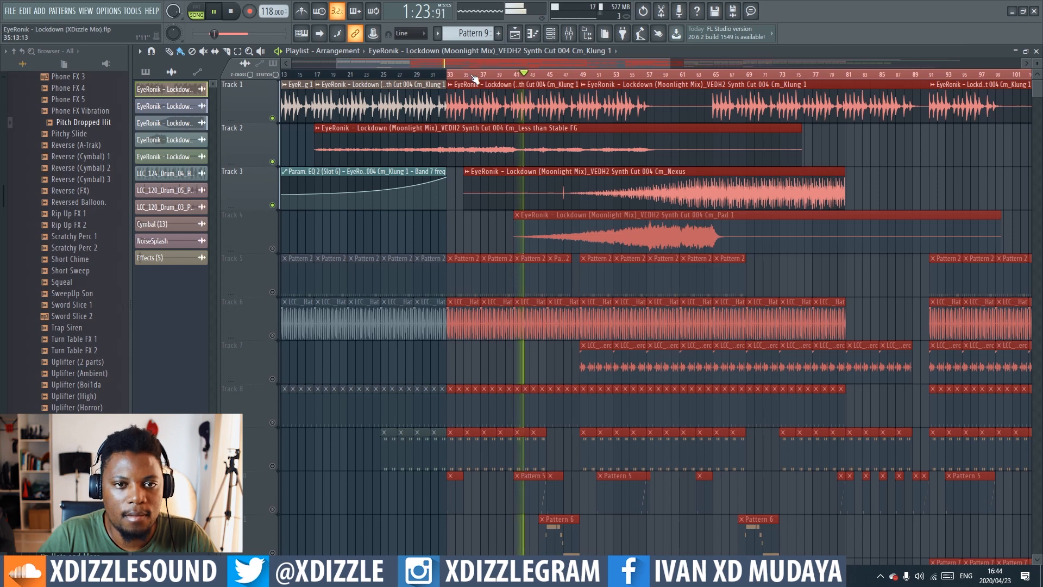
{"action": "left_click", "coordinate": [446, 75]}
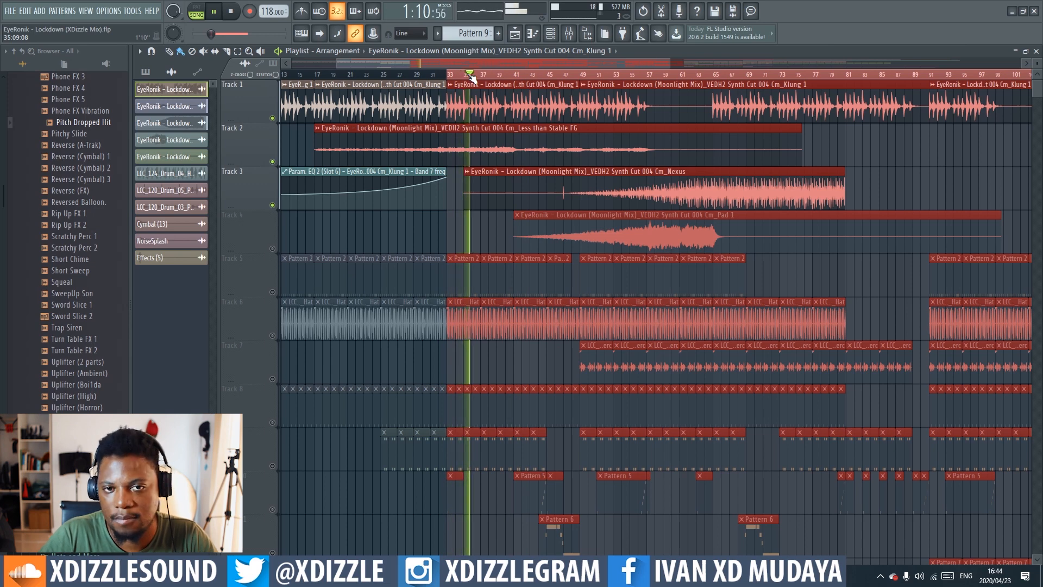
View the channel settings of the Nexus audio clip on Track 3, then play the arrangement from around bar 53.
{"action": "scroll", "coordinate": [471, 78], "scroll_direction": "up", "scroll_amount": 2}
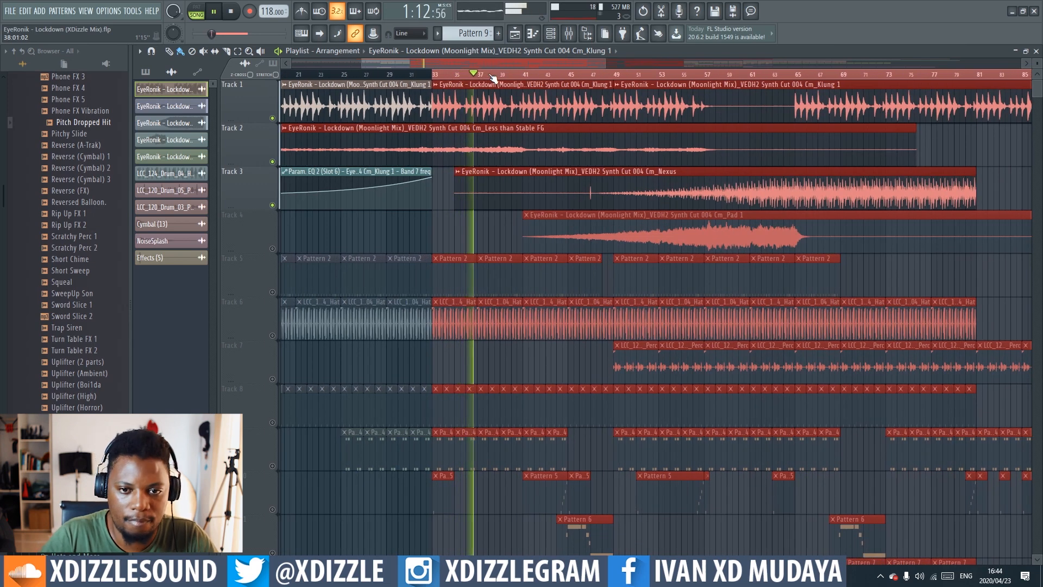
{"action": "left_click_drag", "start_coordinate": [553, 62], "coordinate": [604, 63]}
{"action": "scroll", "coordinate": [585, 75], "scroll_direction": "down", "scroll_amount": 3}
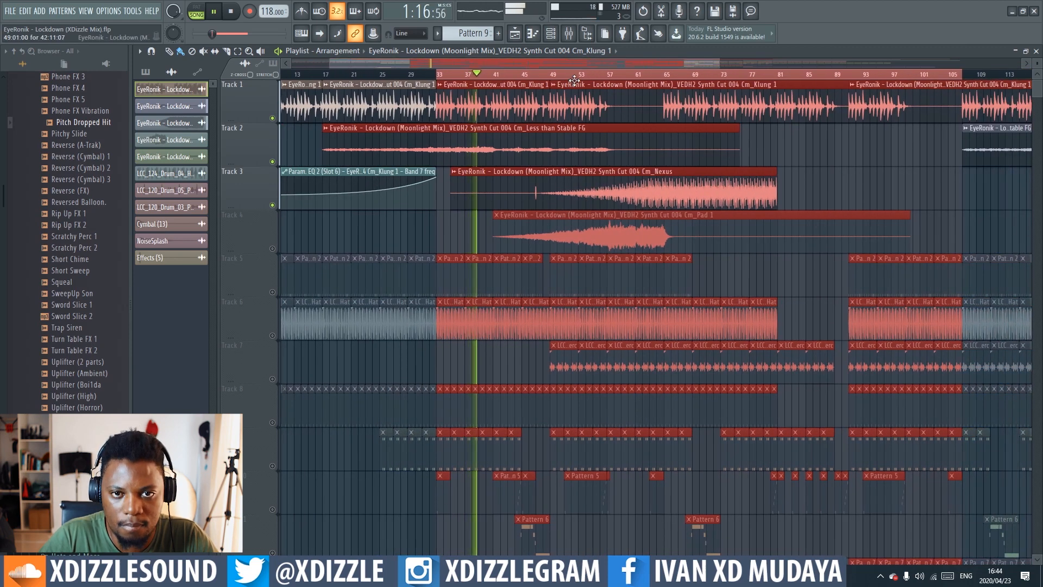
{"action": "scroll", "coordinate": [574, 80], "scroll_direction": "up", "scroll_amount": 2}
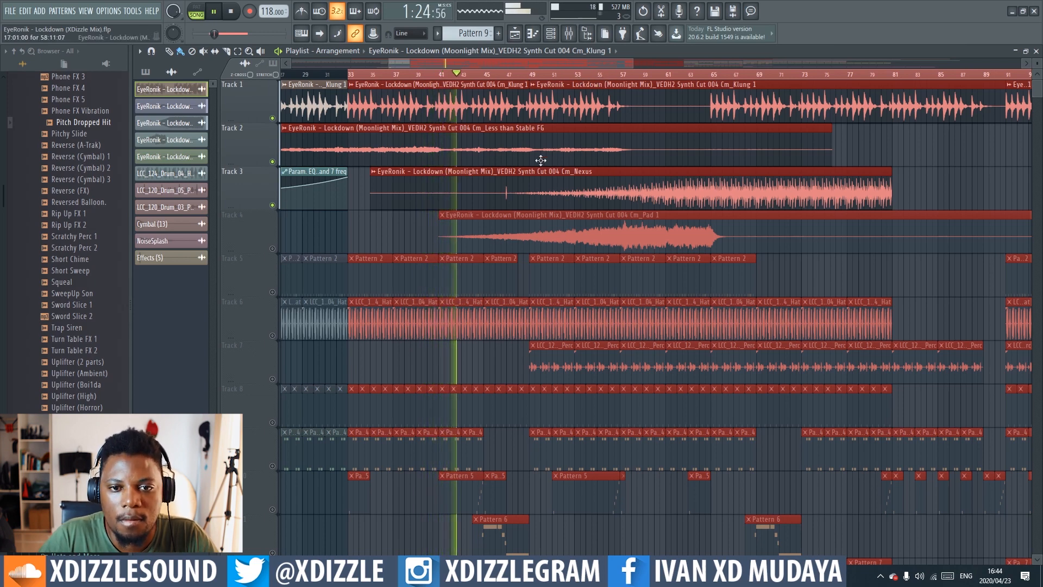
{"action": "double_click", "coordinate": [596, 181]}
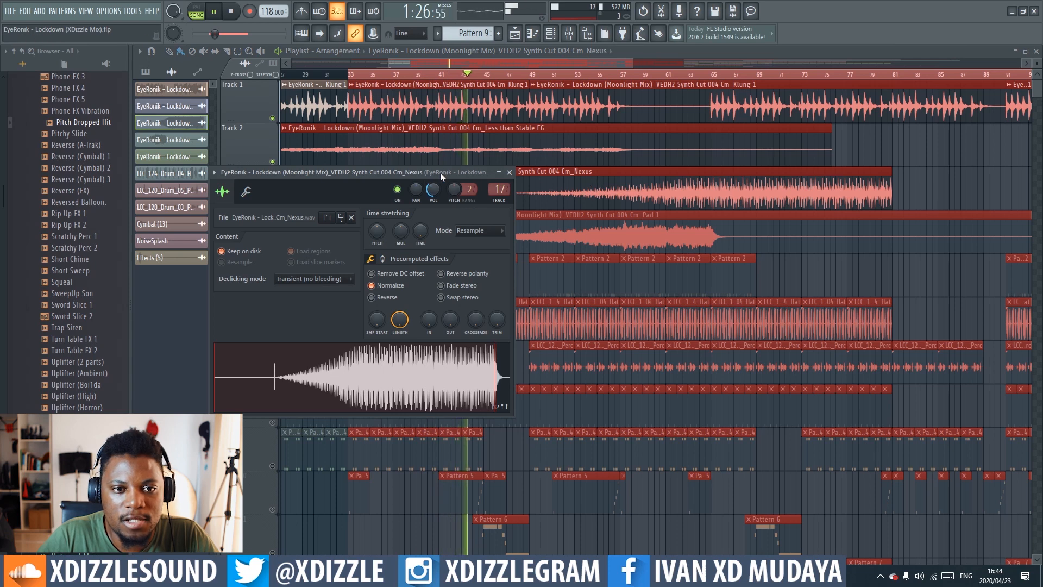
{"action": "left_click_drag", "start_coordinate": [440, 172], "coordinate": [471, 244]}
{"action": "left_click", "coordinate": [590, 74]}
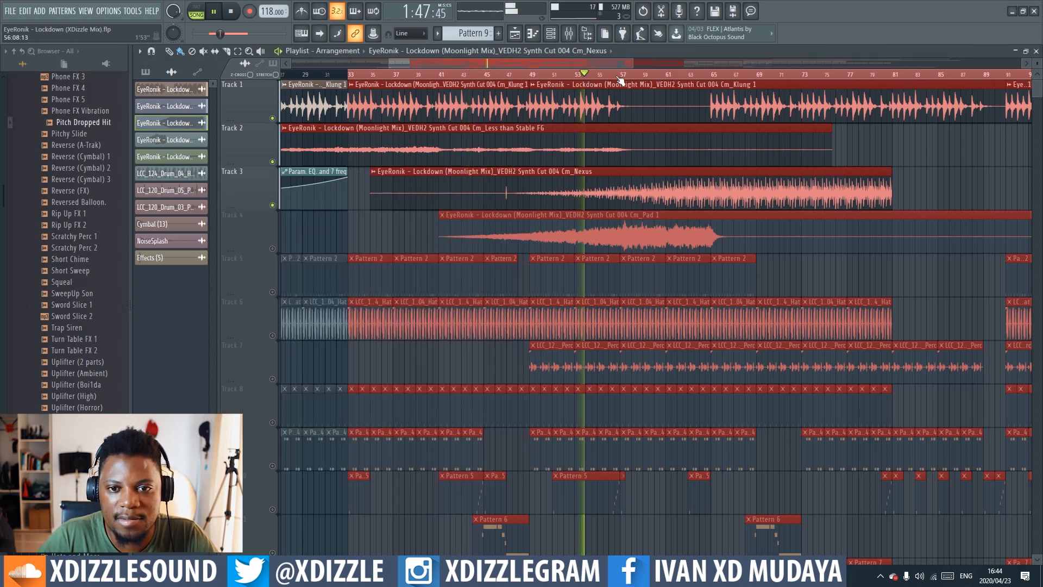
Unmute Track 4, which holds the Pad 1 audio clip, while the song plays.
{"action": "left_click_drag", "start_coordinate": [608, 62], "coordinate": [583, 65]}
{"action": "scroll", "coordinate": [615, 70], "scroll_direction": "up", "scroll_amount": 2}
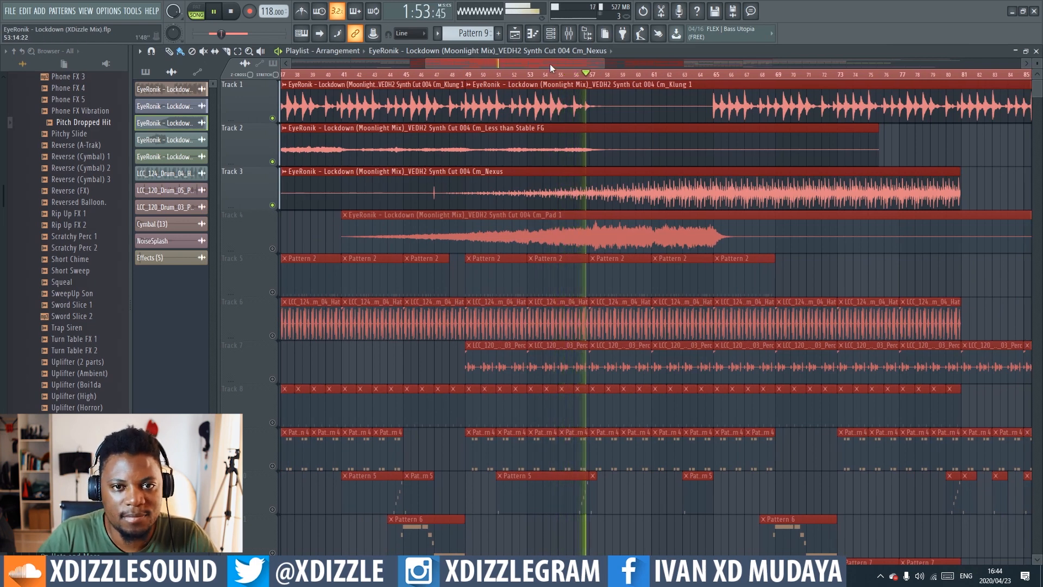
{"action": "left_click_drag", "start_coordinate": [550, 64], "coordinate": [556, 63]}
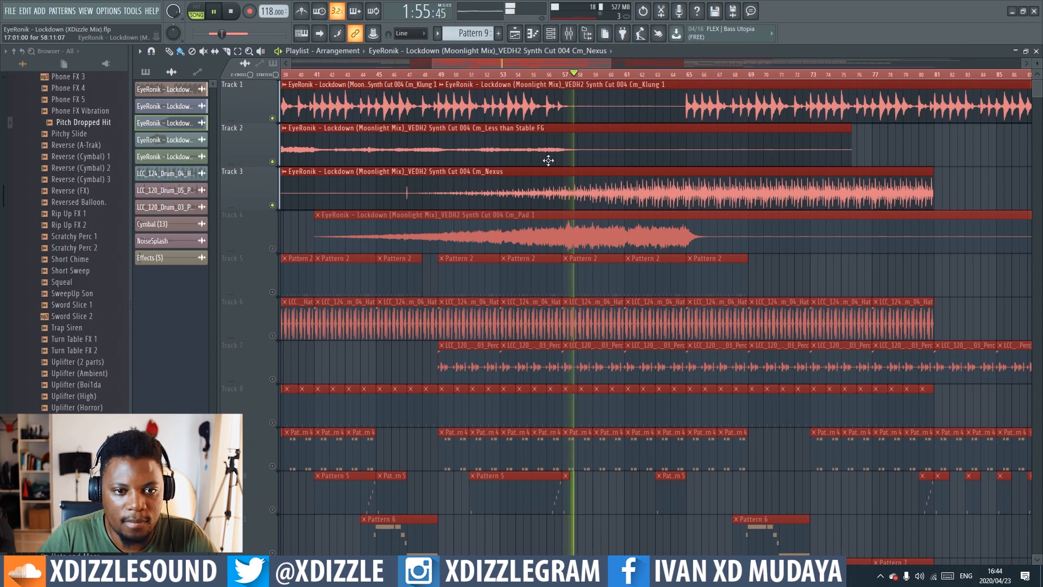
{"action": "left_click", "coordinate": [272, 249]}
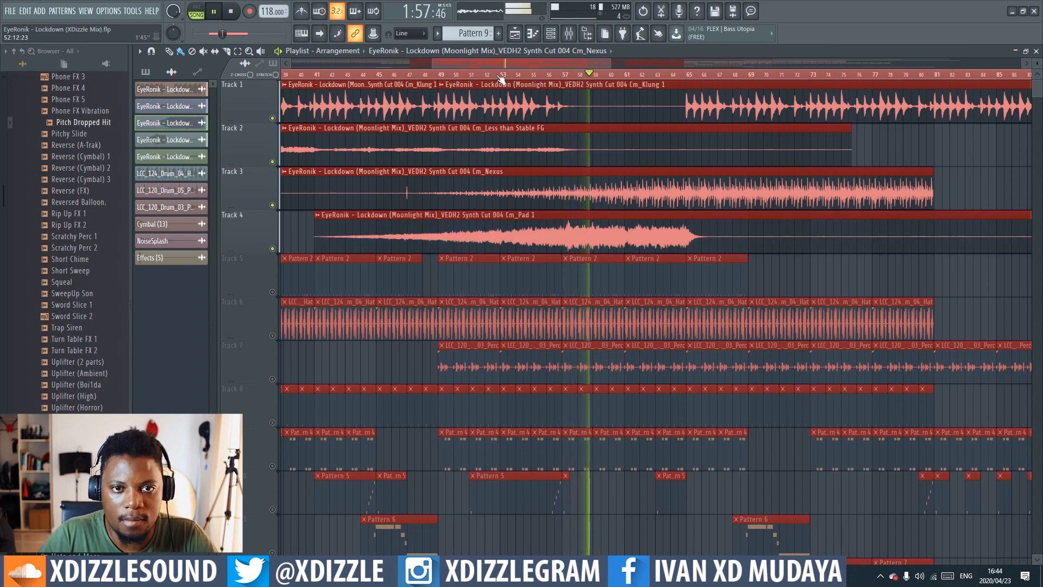
Stop playback and view the channel settings of the Pad 1 clip on Track 4.
{"action": "key", "text": "space"}
{"action": "double_click", "coordinate": [550, 234]}
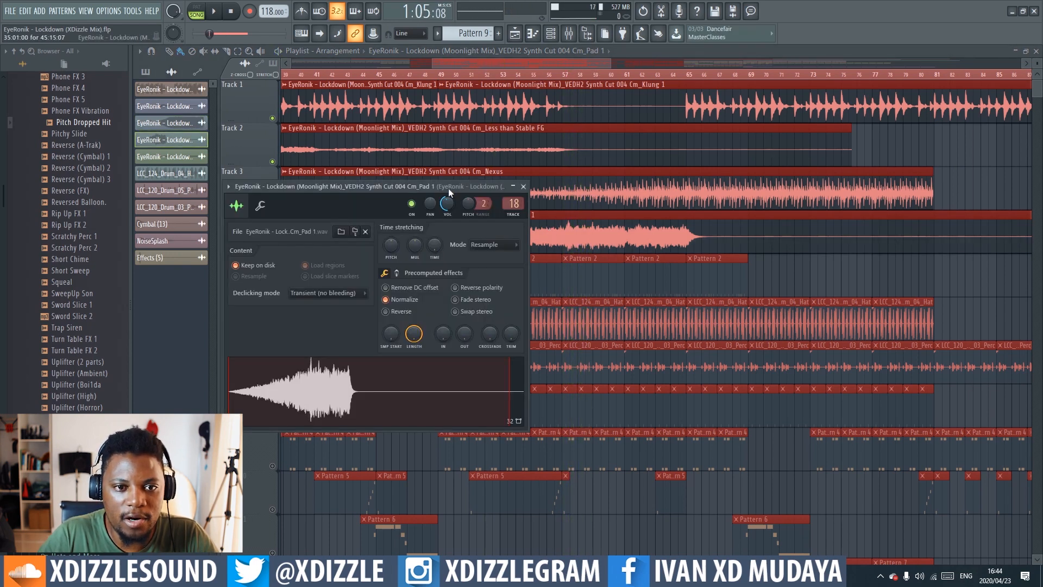
{"action": "left_click_drag", "start_coordinate": [448, 188], "coordinate": [462, 229]}
{"action": "left_click", "coordinate": [536, 227]}
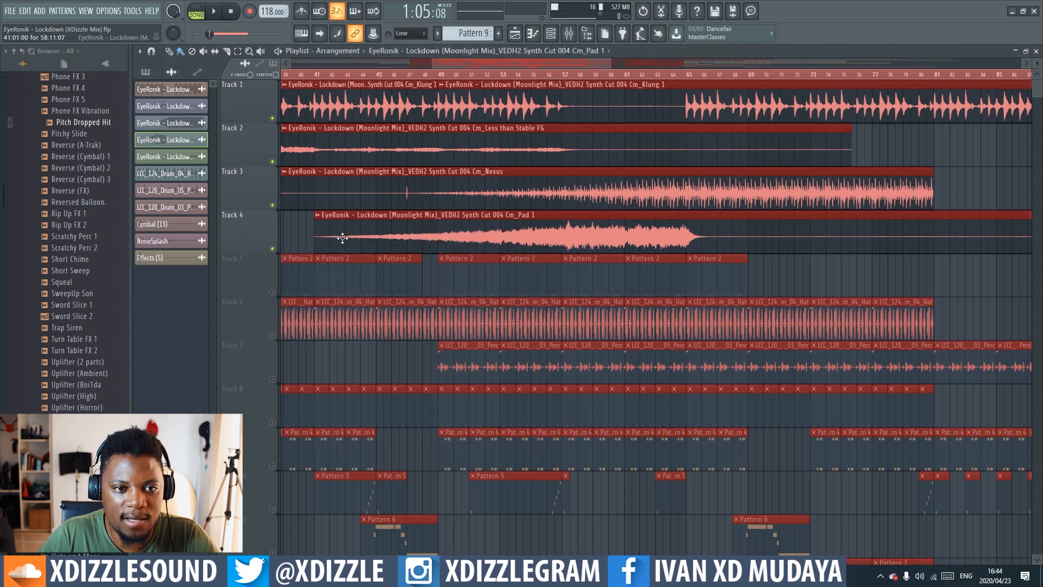
Listen to the layered clips from around bar 51, then stop playback.
{"action": "left_click", "coordinate": [467, 74]}
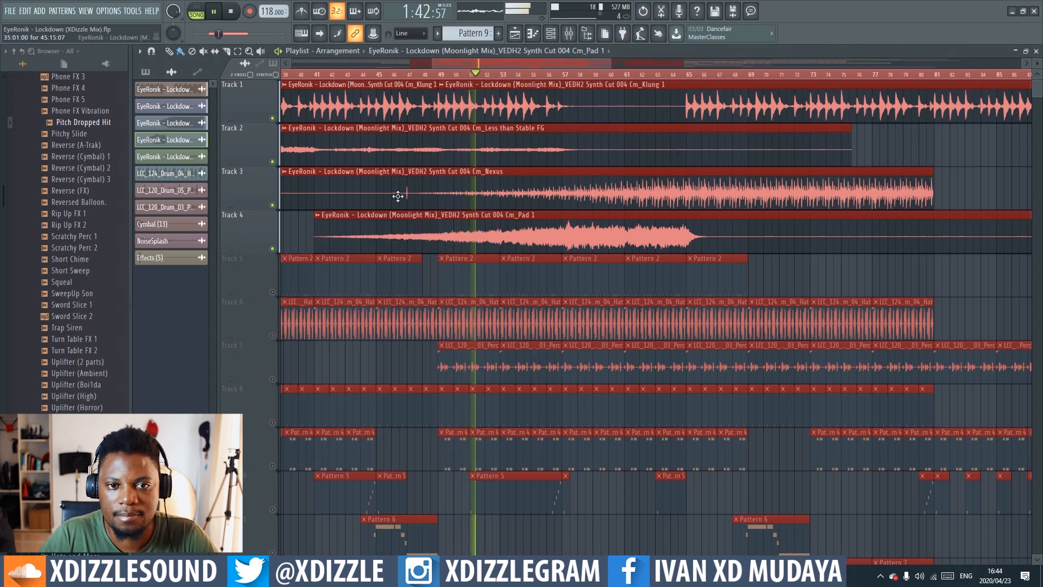
{"action": "scroll", "coordinate": [538, 76], "scroll_direction": "down", "scroll_amount": 3}
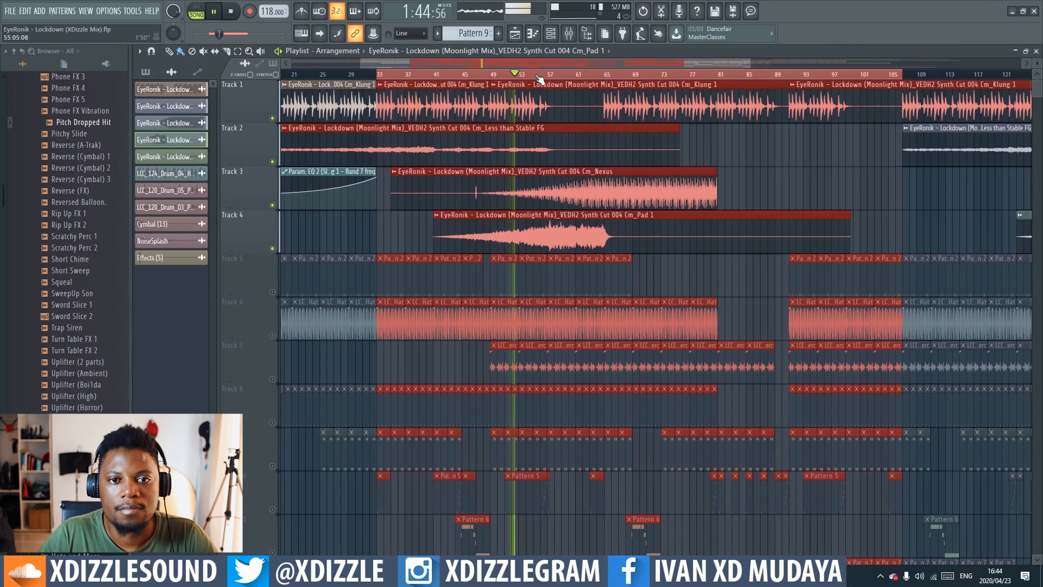
{"action": "key", "text": "space"}
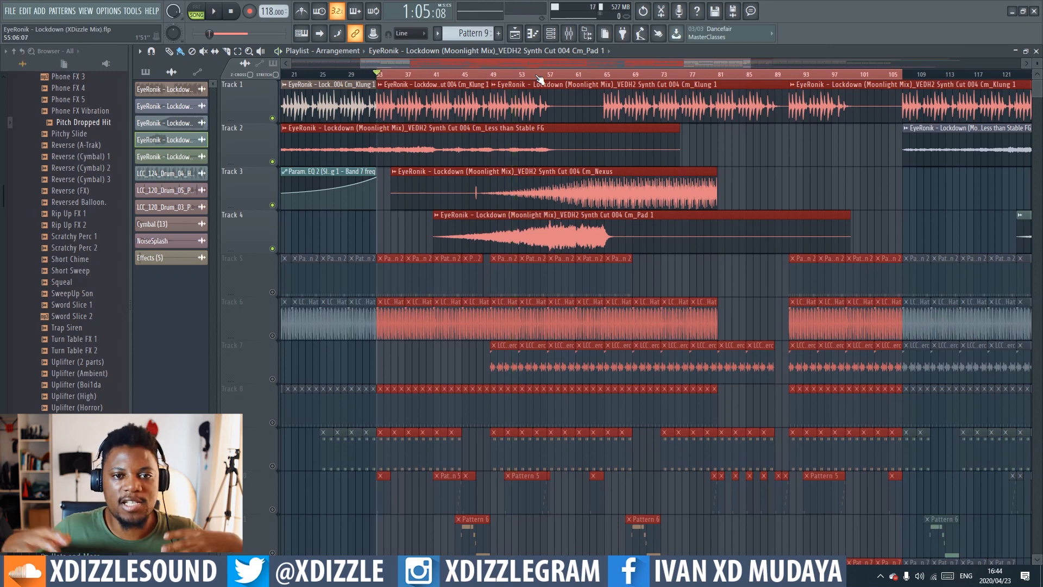
Inspect the mixer tracks of the Klung 1 and Nexus clips, opening the Effector on the Nexus track, and start playback.
{"action": "double_click", "coordinate": [510, 98]}
{"action": "double_click", "coordinate": [458, 148]}
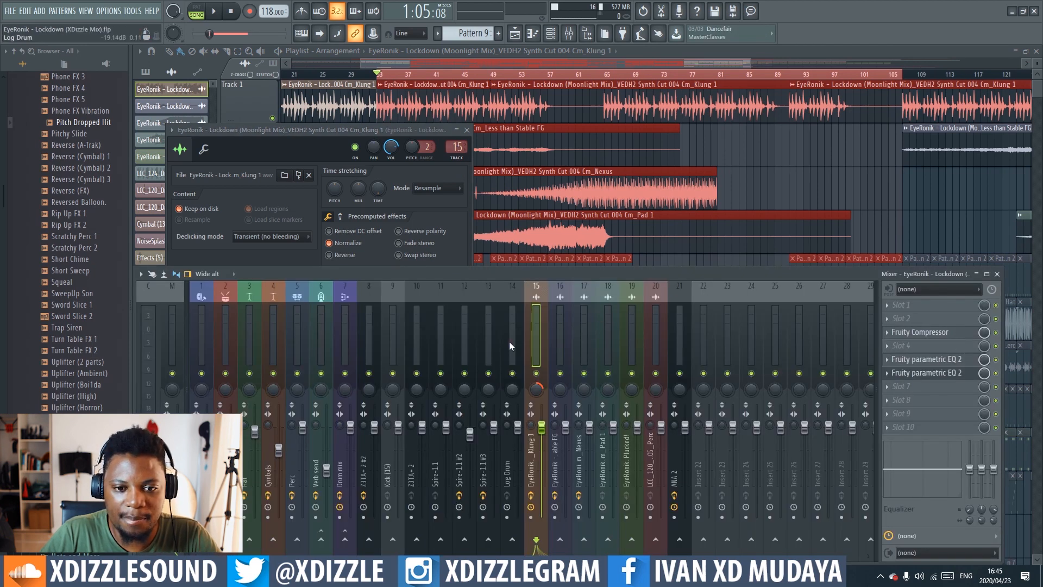
{"action": "double_click", "coordinate": [544, 174]}
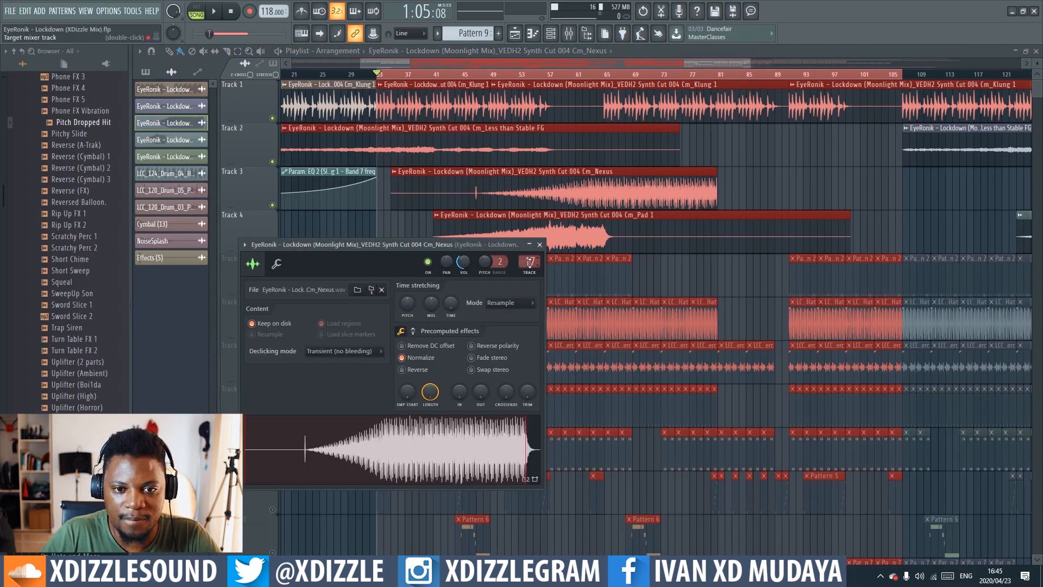
{"action": "double_click", "coordinate": [529, 263]}
{"action": "left_click", "coordinate": [928, 305]}
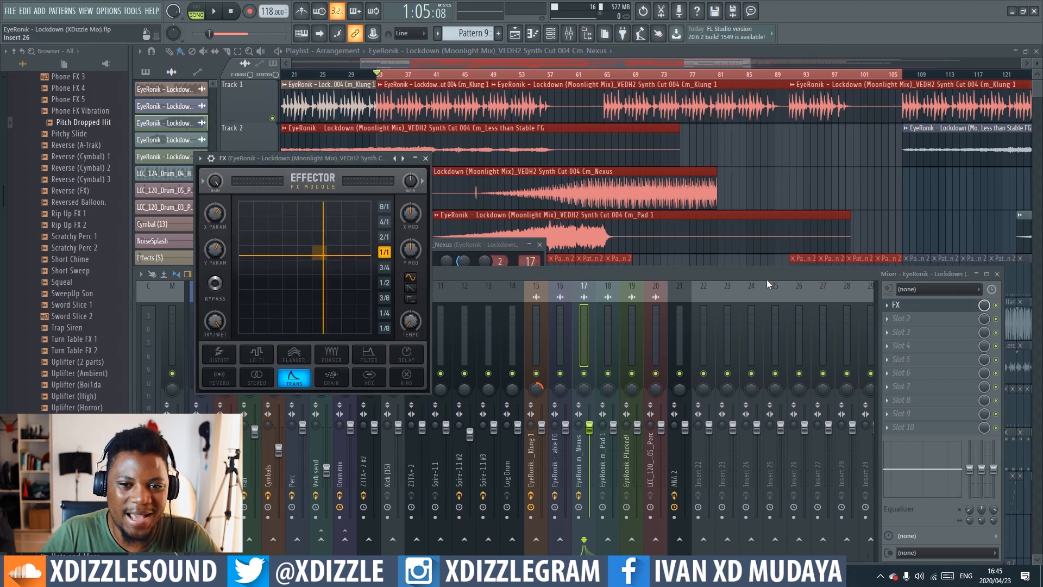
{"action": "left_click_drag", "start_coordinate": [302, 165], "coordinate": [372, 347]}
{"action": "key", "text": "space"}
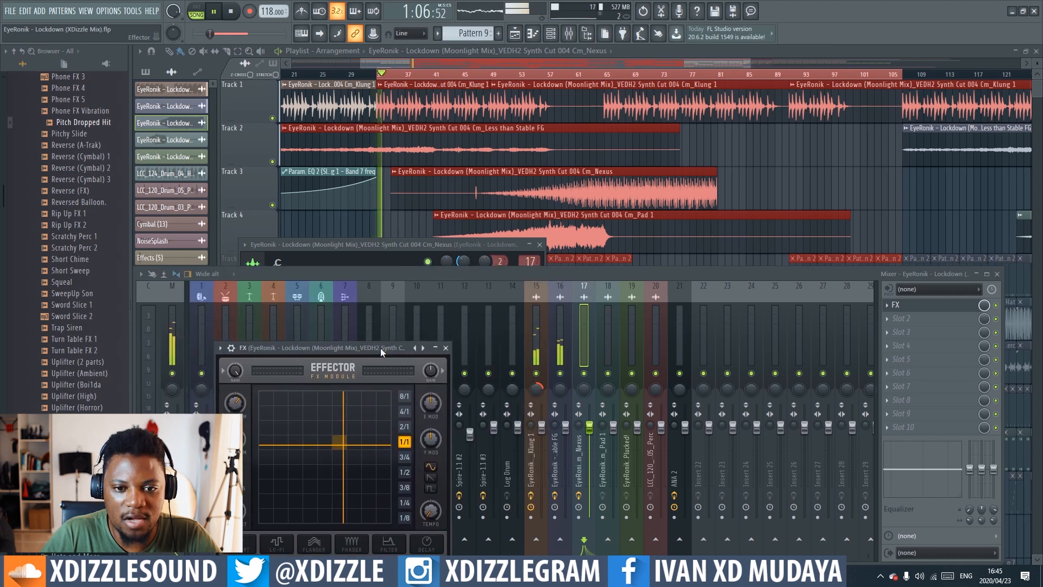
Audition the Effector on the Less than Stable FG mixer track during playback and close its window.
{"action": "left_click", "coordinate": [539, 350]}
{"action": "left_click", "coordinate": [561, 349]}
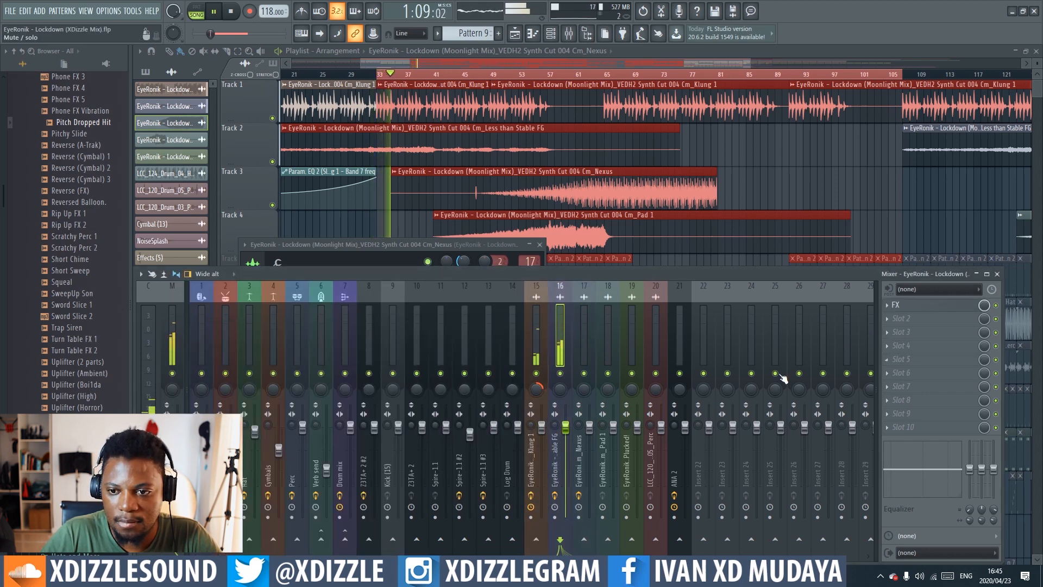
{"action": "left_click", "coordinate": [921, 307]}
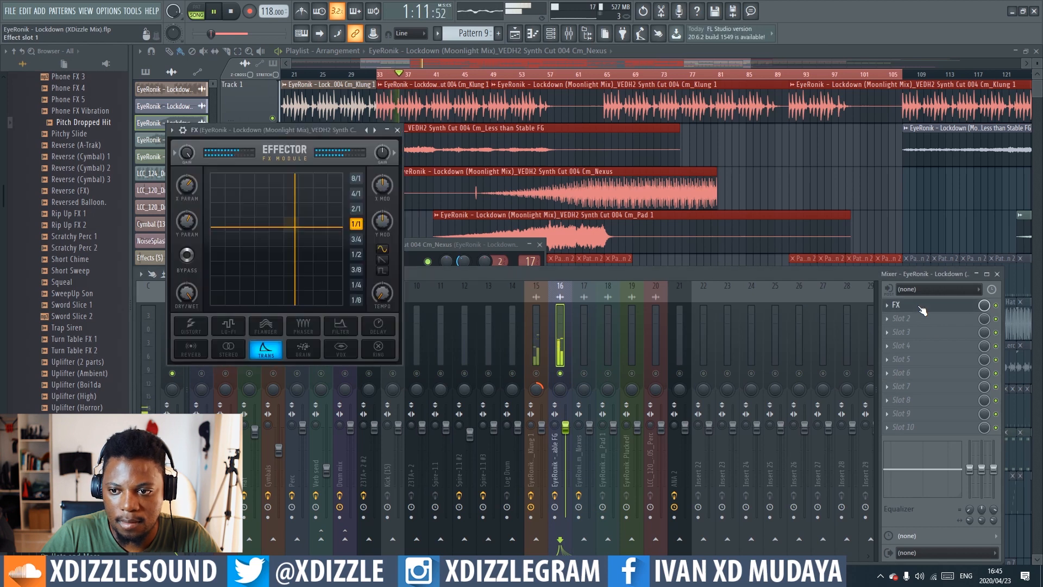
{"action": "left_click", "coordinate": [1000, 312]}
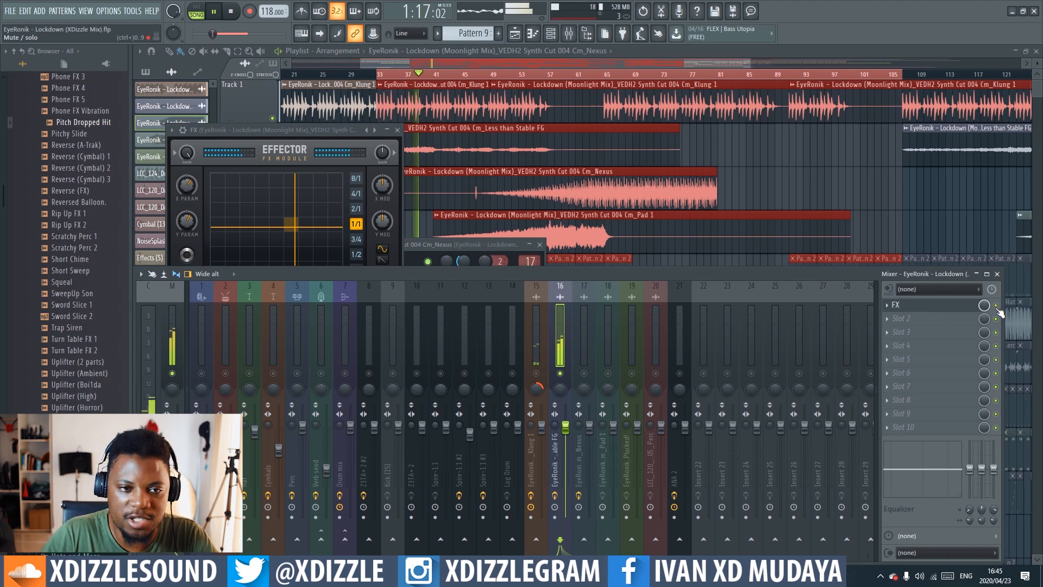
{"action": "left_click_drag", "start_coordinate": [312, 130], "coordinate": [367, 161]}
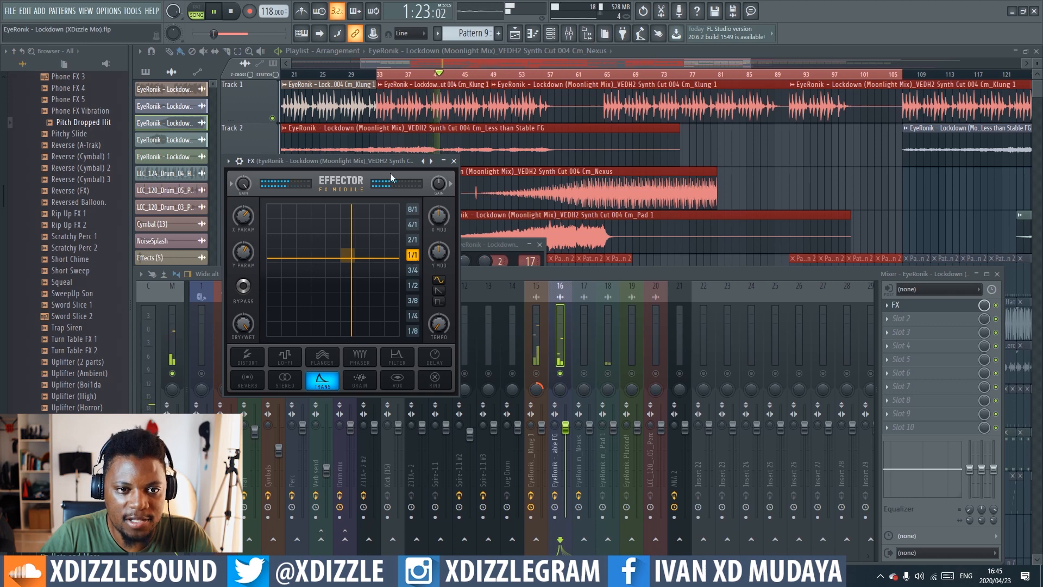
{"action": "left_click", "coordinate": [453, 161]}
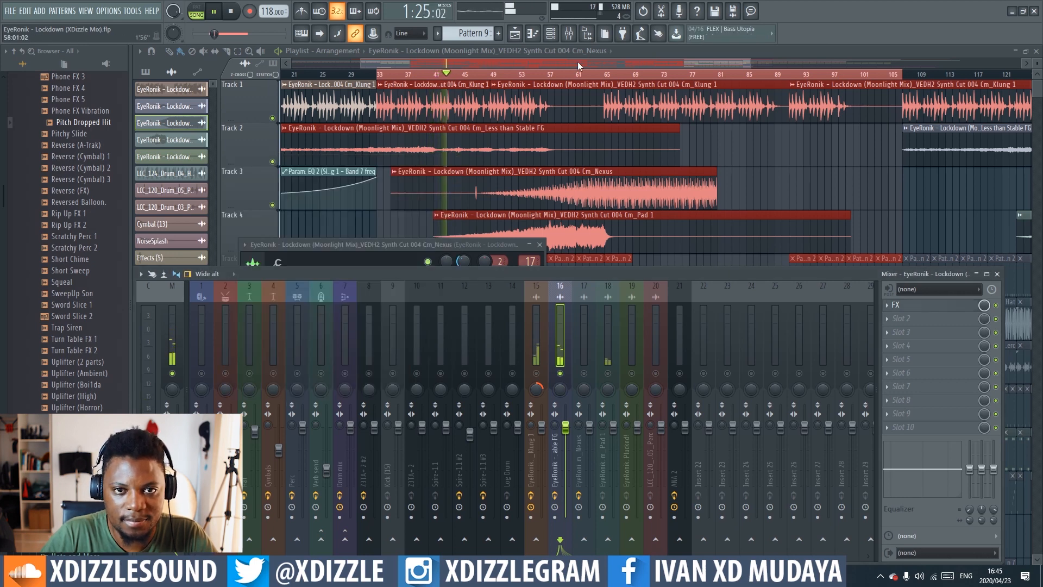
Unmute Track 5 in the playlist and check the mixer levels during playback.
{"action": "key", "text": "F9"}
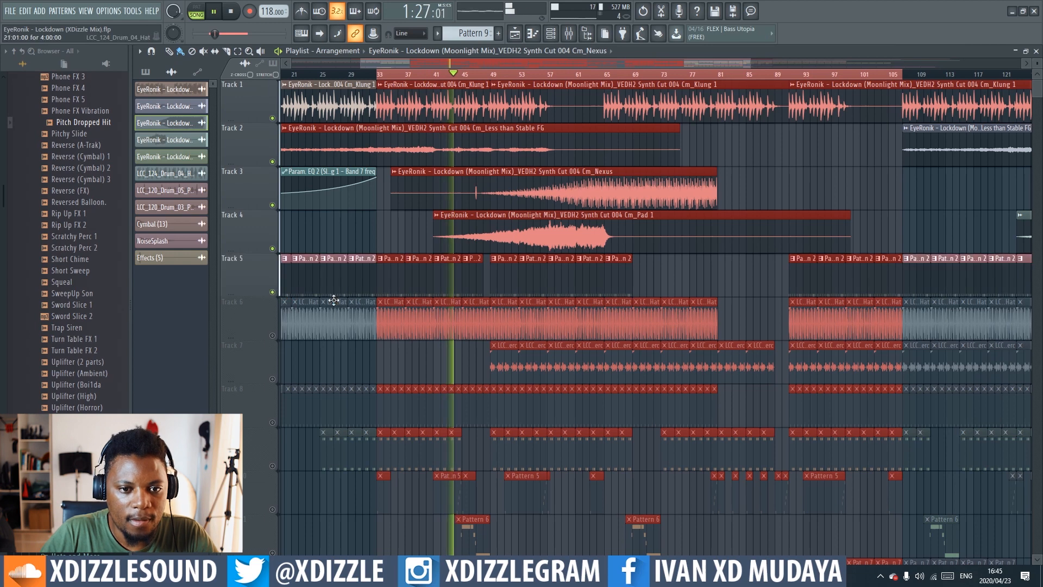
{"action": "key", "text": "F9"}
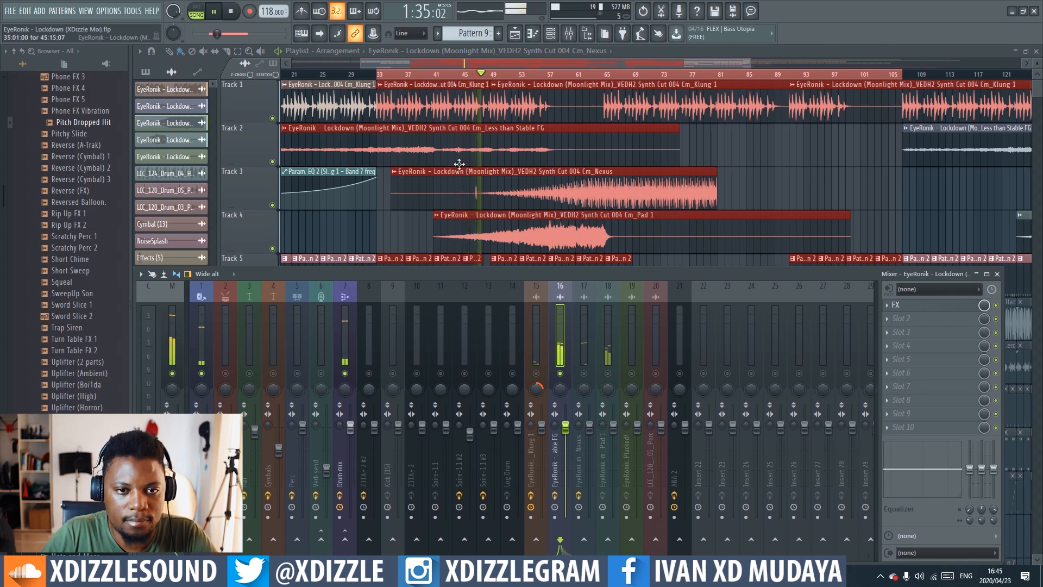
{"action": "key", "text": "F9"}
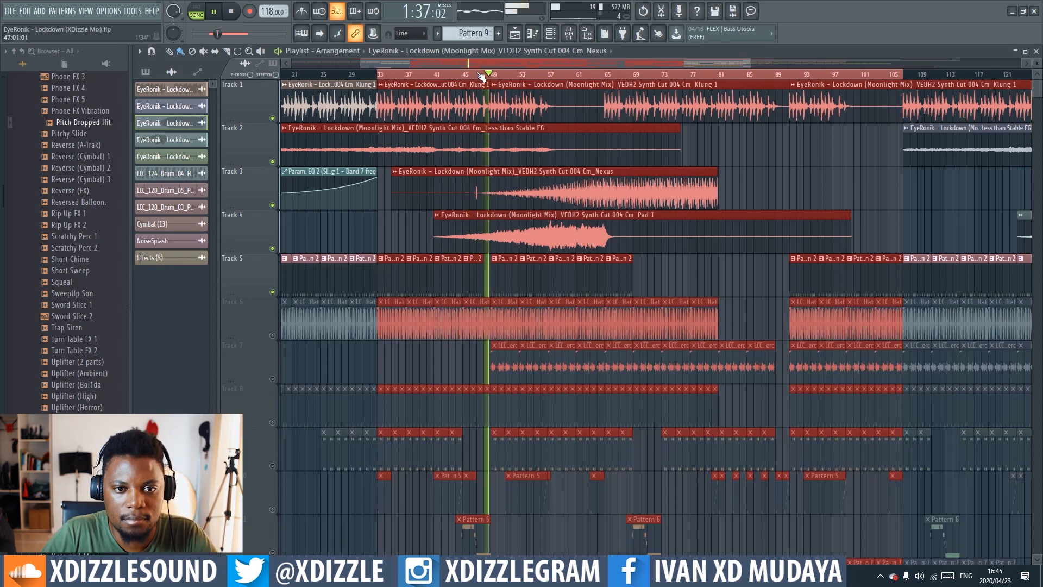
{"action": "scroll", "coordinate": [501, 177], "scroll_direction": "down", "scroll_amount": 2}
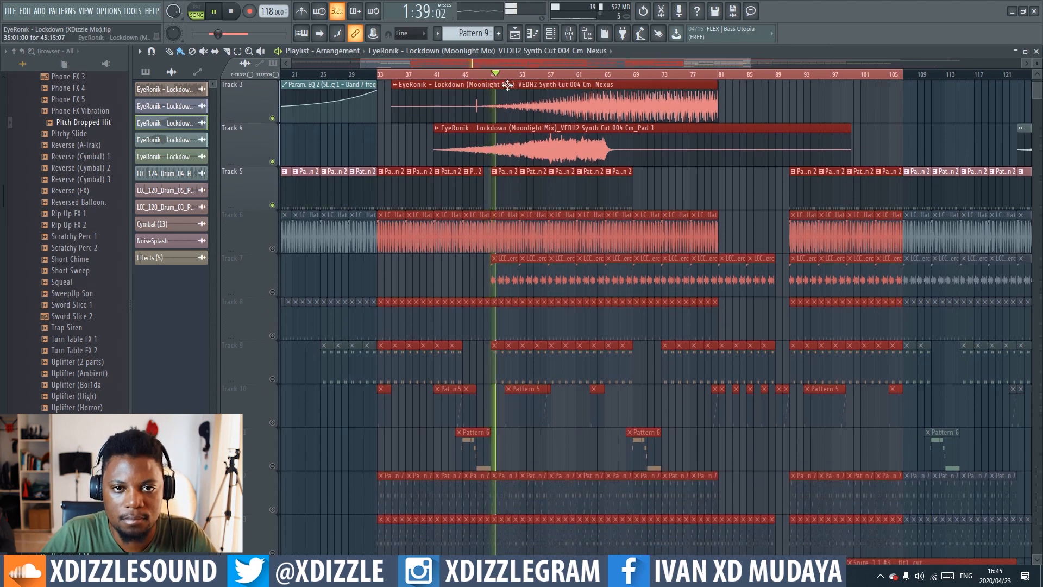
{"action": "scroll", "coordinate": [492, 74], "scroll_direction": "up", "scroll_amount": 1}
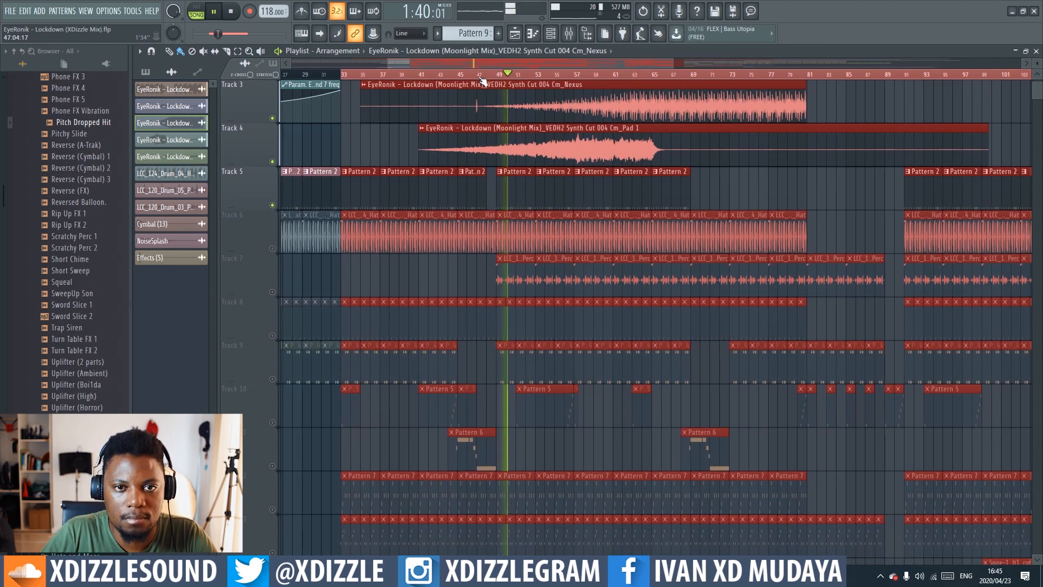
{"action": "left_click", "coordinate": [568, 34]}
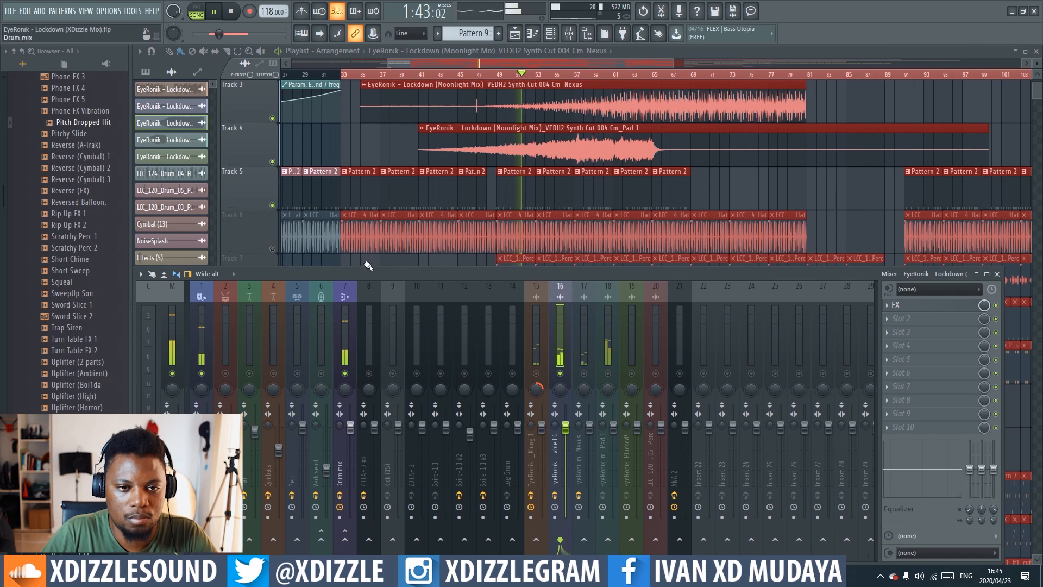
{"action": "key", "text": "F9"}
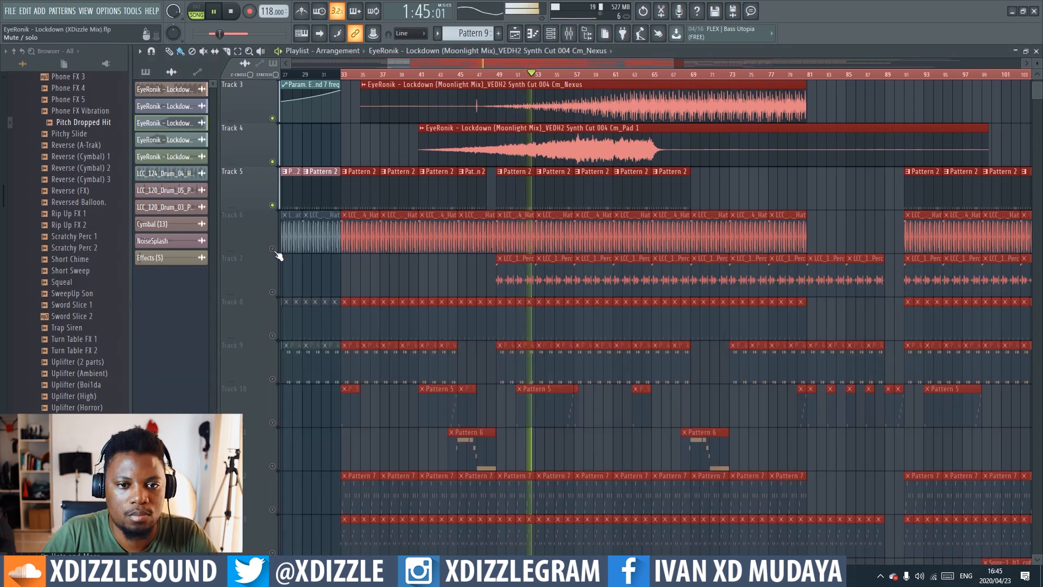
Unmute Track 6 in the playlist and inspect the Hat mixer track and its EQ slot during playback.
{"action": "left_click", "coordinate": [272, 248]}
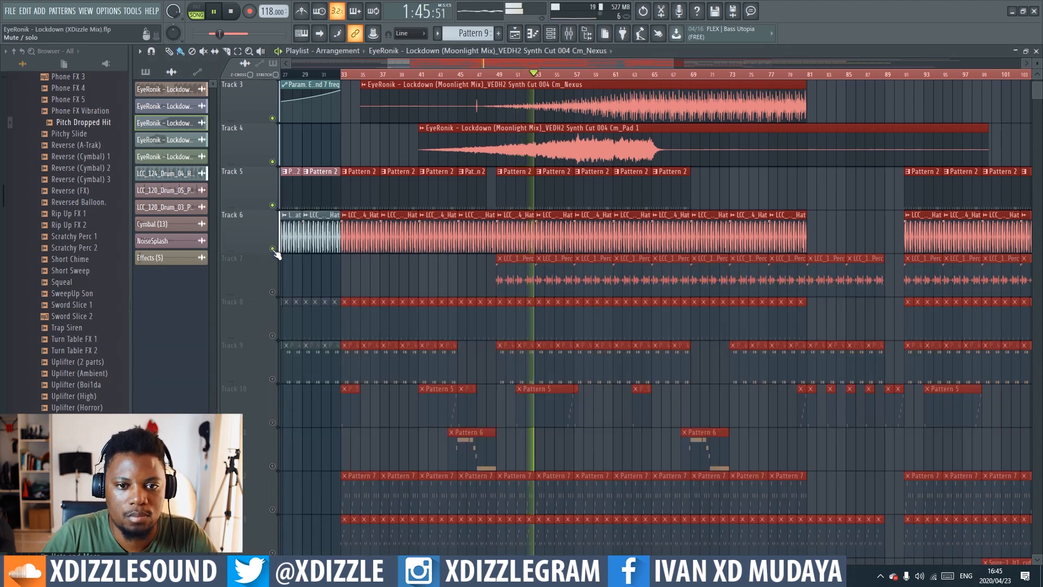
{"action": "left_click", "coordinate": [569, 33]}
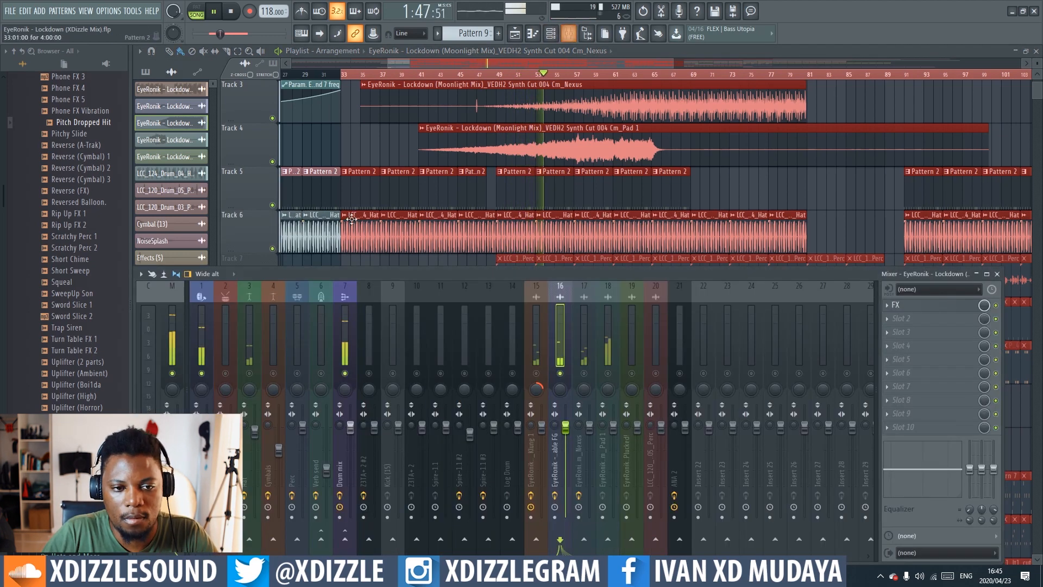
{"action": "left_click", "coordinate": [250, 351]}
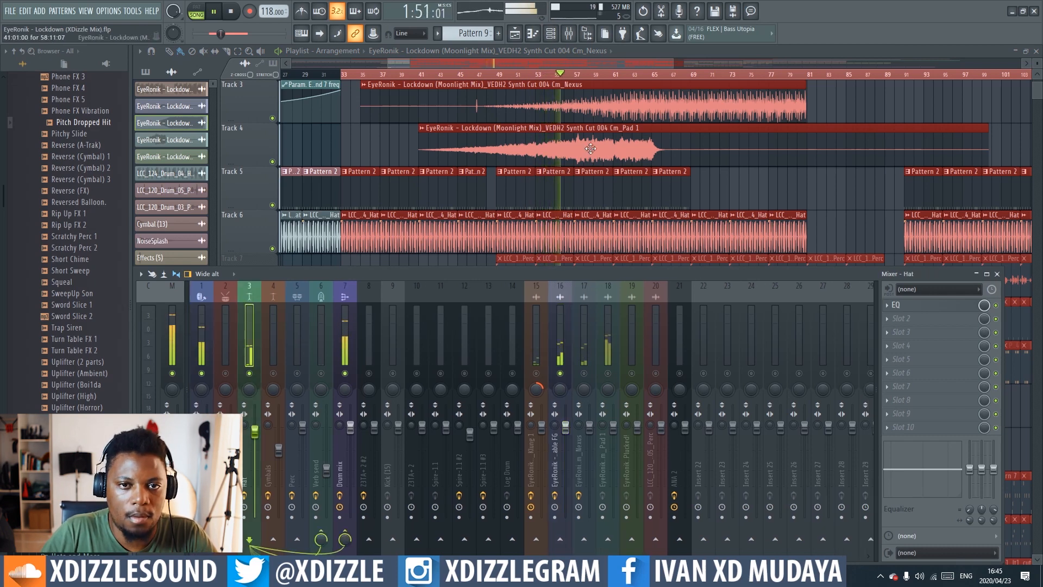
{"action": "left_click", "coordinate": [589, 66]}
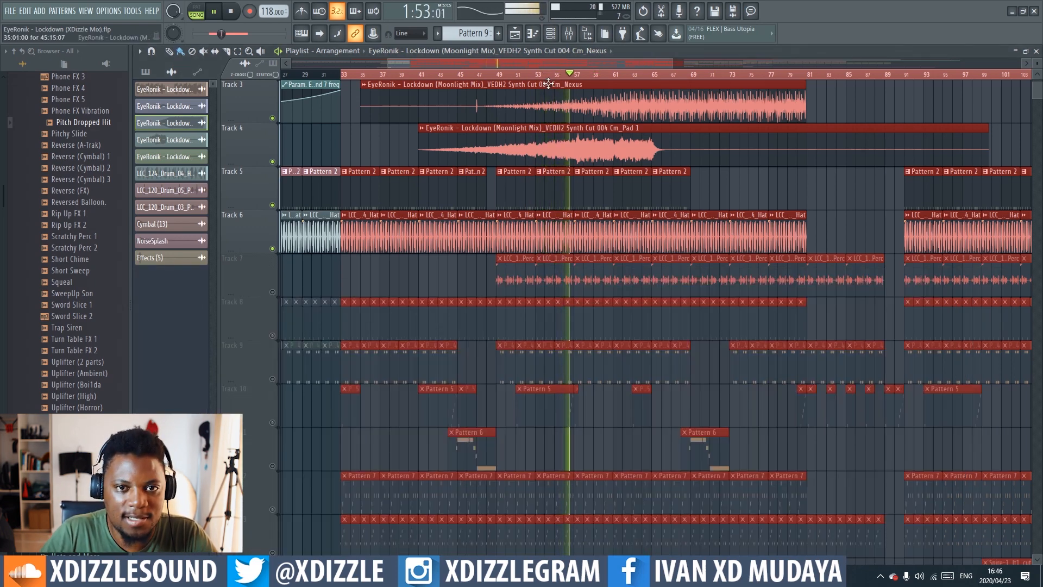
Open a LCC_124_Drum_04_Hat clip on Track 6 to show its sample, stop playback and return to the playlist.
{"action": "scroll", "coordinate": [588, 65], "scroll_direction": "up", "scroll_amount": 4}
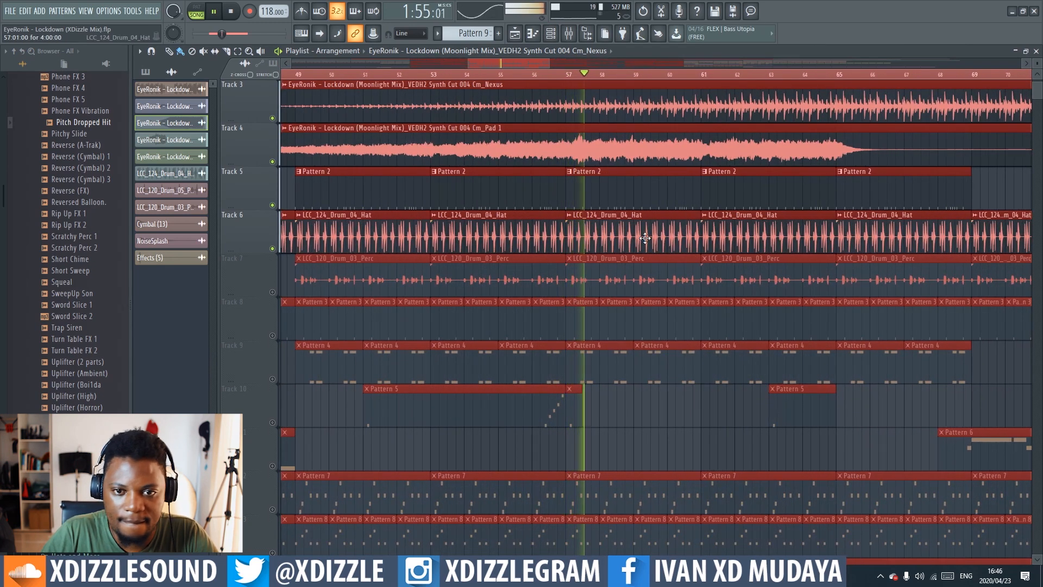
{"action": "double_click", "coordinate": [601, 234]}
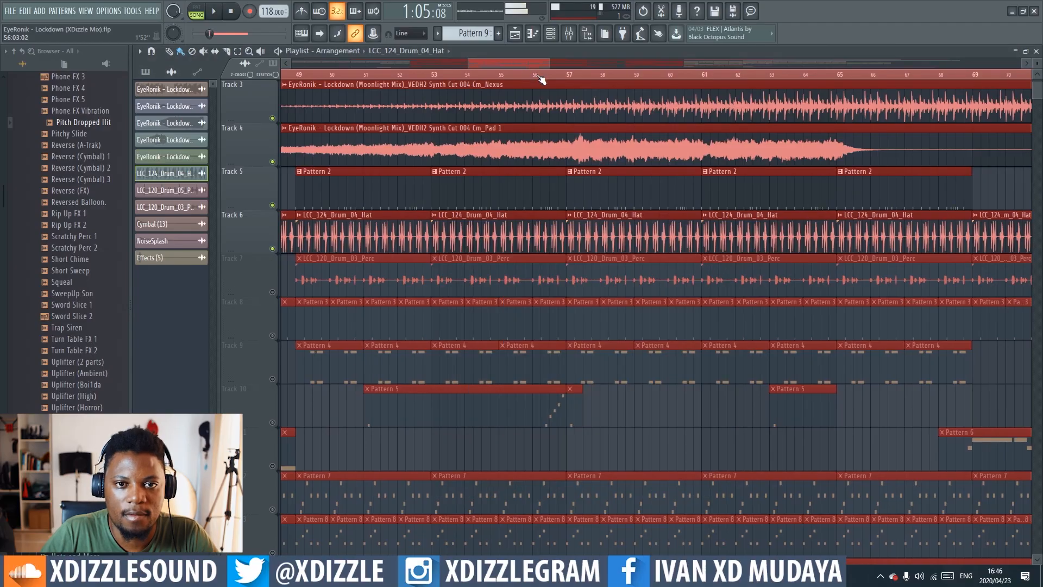
{"action": "scroll", "coordinate": [541, 78], "scroll_direction": "down", "scroll_amount": 4}
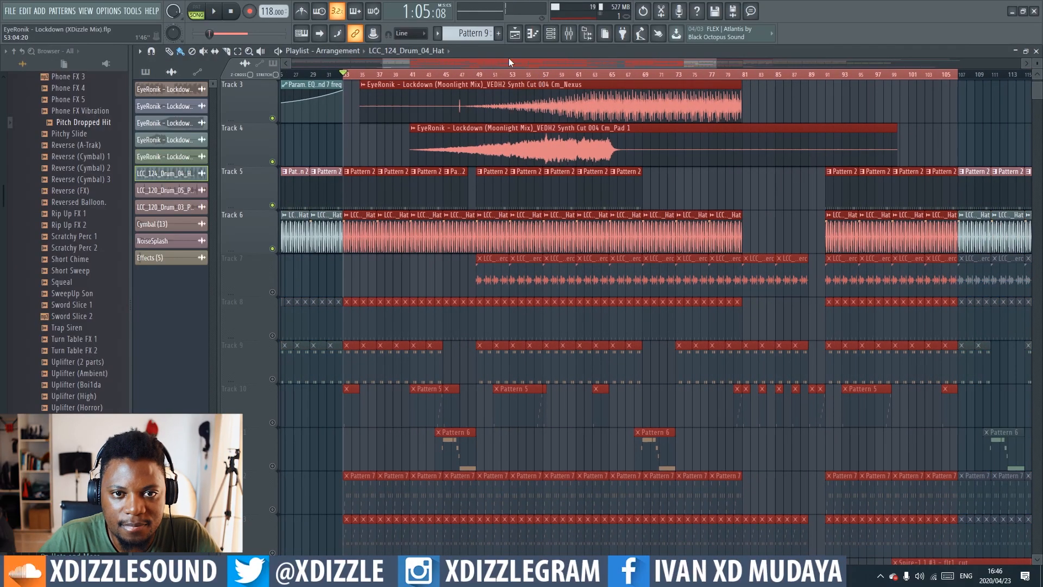
{"action": "scroll", "coordinate": [388, 76], "scroll_direction": "up", "scroll_amount": 3}
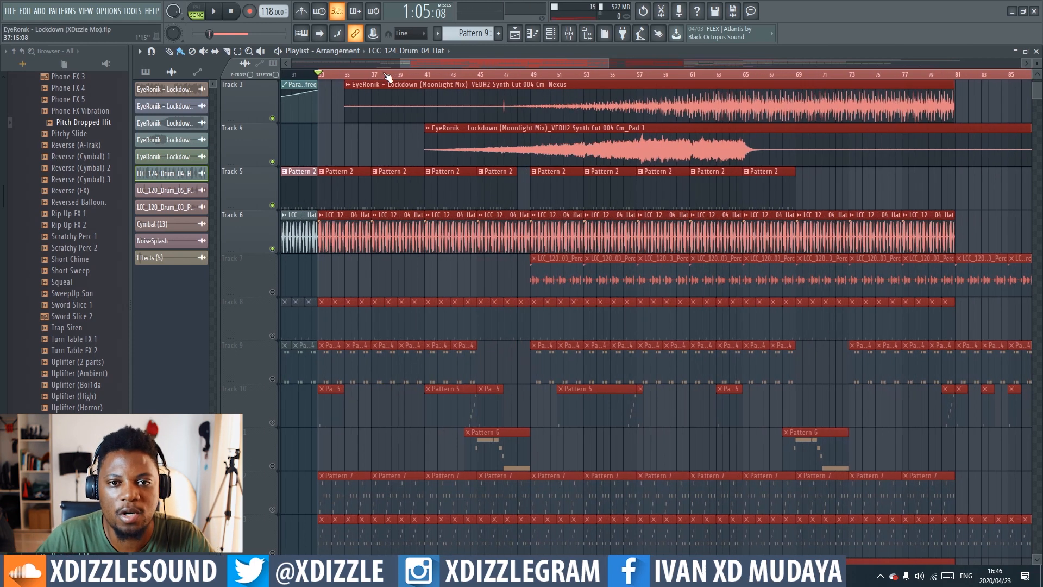
{"action": "scroll", "coordinate": [587, 69], "scroll_direction": "up", "scroll_amount": 3}
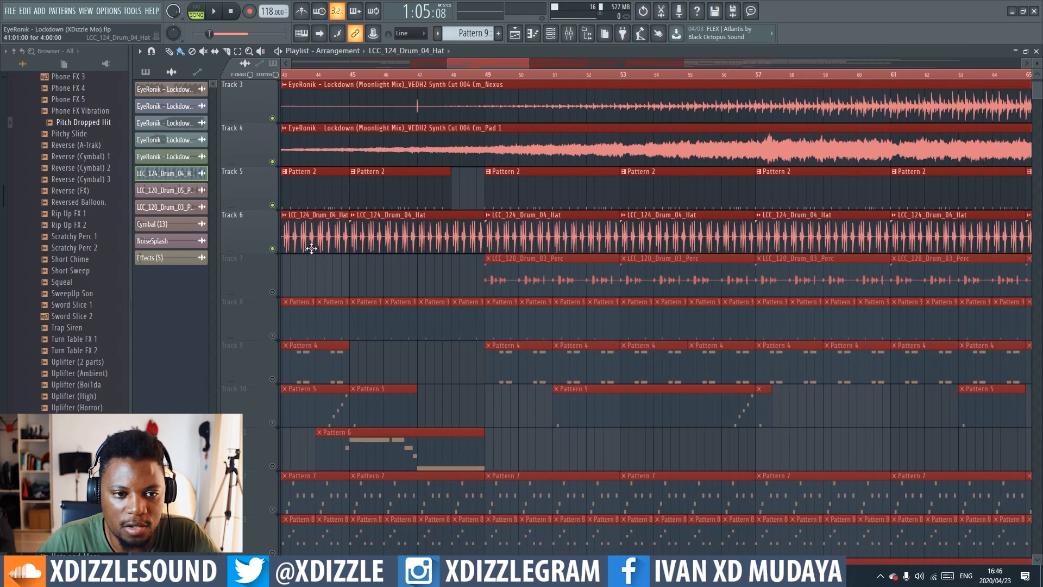
Unmute Track 7 in the playlist and open its first LCC_120_Drum_03_Perc clip.
{"action": "left_click", "coordinate": [273, 292]}
{"action": "double_click", "coordinate": [526, 275]}
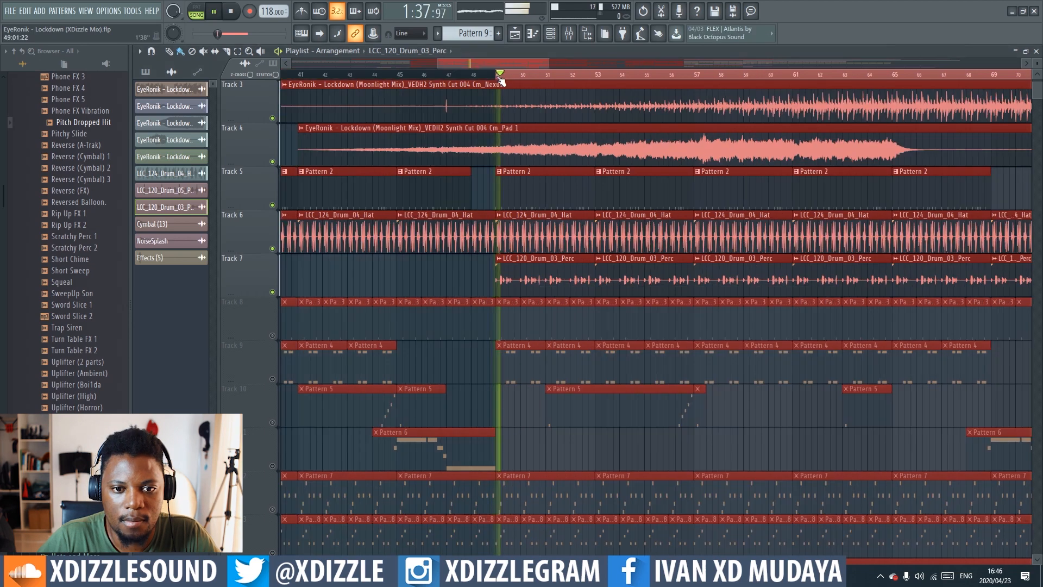
Set the playlist time selection to bars 49 to 69 and listen to the layered drum clips.
{"action": "scroll", "coordinate": [566, 64], "scroll_direction": "down", "scroll_amount": 4}
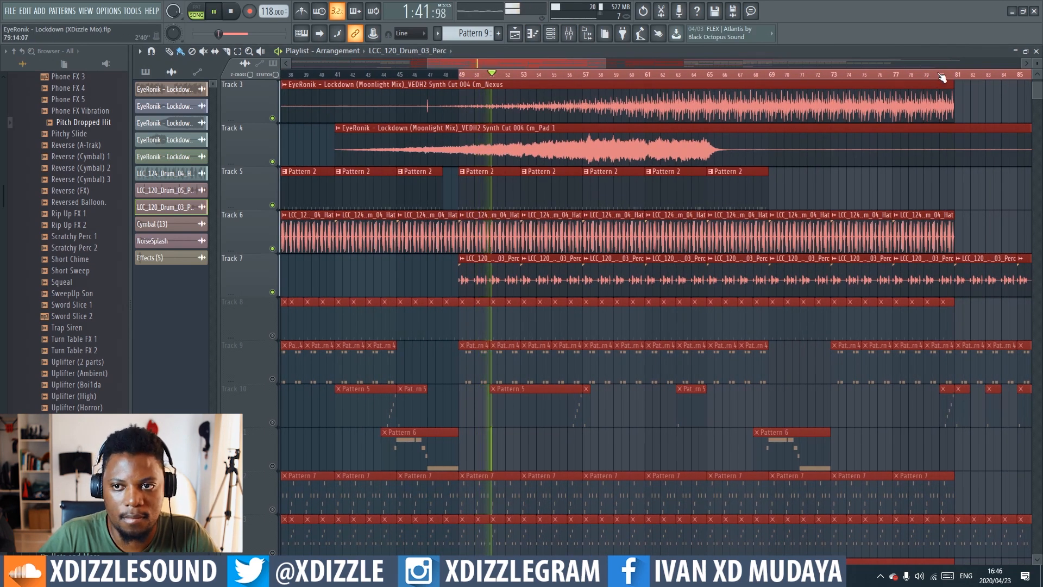
{"action": "left_click_drag", "start_coordinate": [943, 77], "coordinate": [763, 85]}
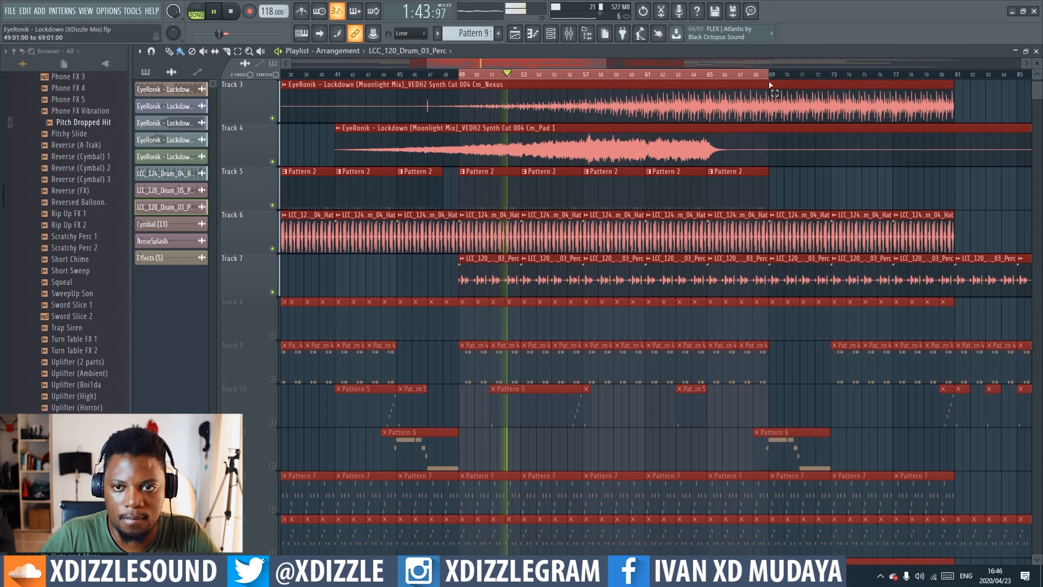
{"action": "scroll", "coordinate": [521, 78], "scroll_direction": "up", "scroll_amount": 3}
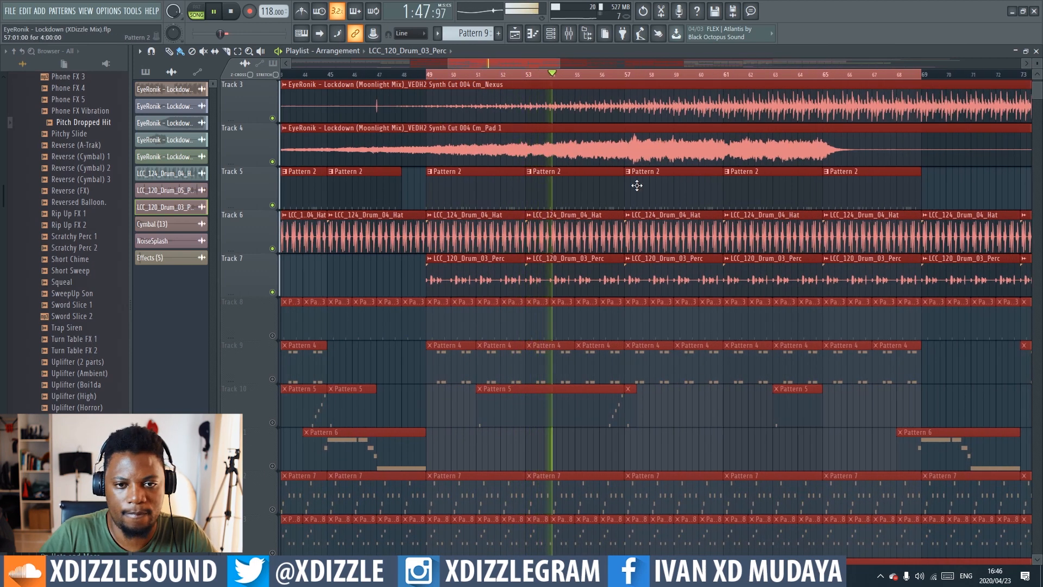
{"action": "scroll", "coordinate": [634, 170], "scroll_direction": "down", "scroll_amount": 1}
{"action": "scroll", "coordinate": [536, 80], "scroll_direction": "up", "scroll_amount": 1}
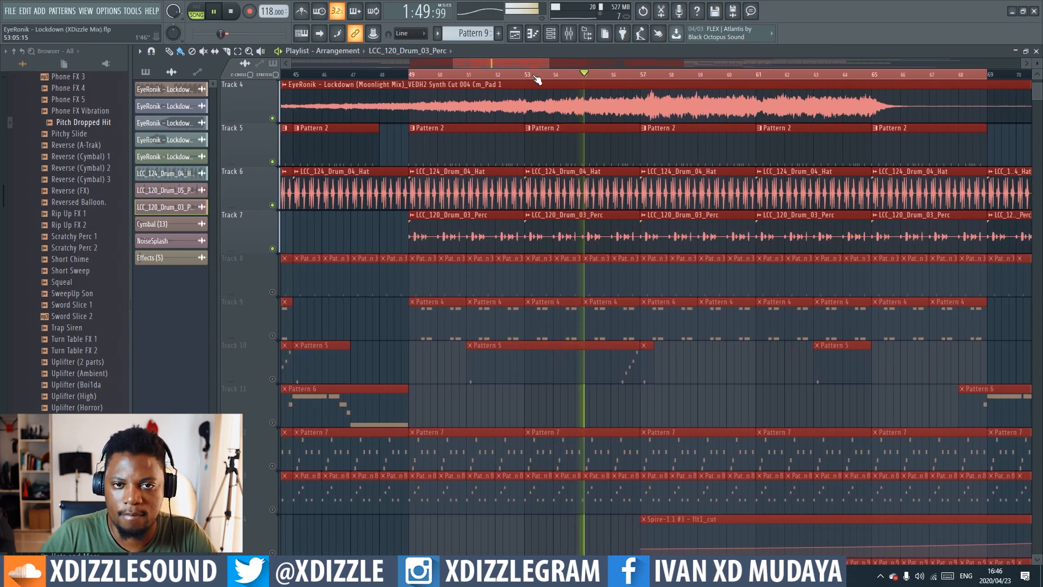
{"action": "left_click_drag", "start_coordinate": [528, 64], "coordinate": [533, 63]}
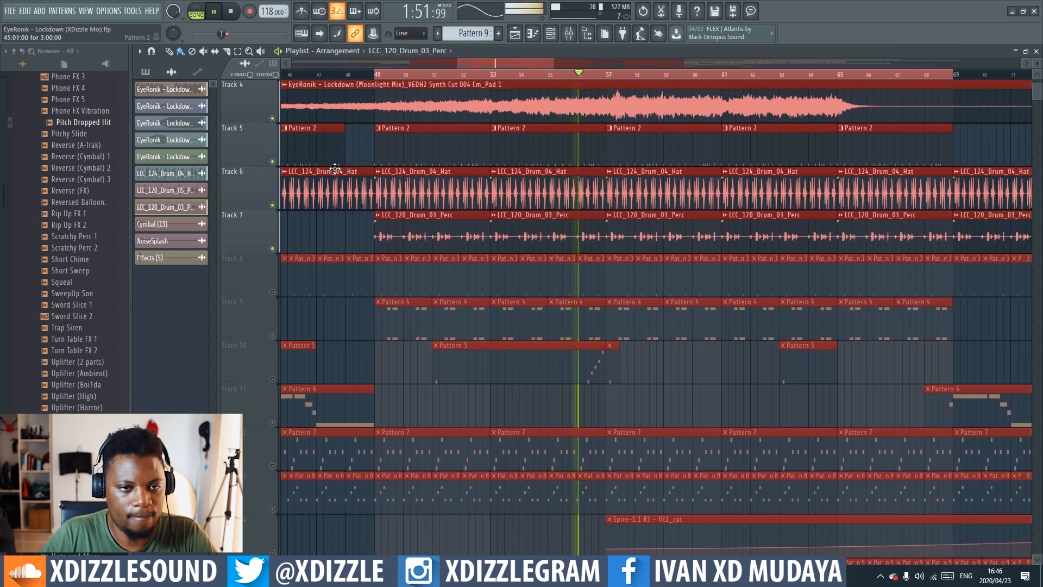
Unmute Track 8 and open the LCC_Clap_03 channel settings from its Pattern 3 clip.
{"action": "left_click", "coordinate": [272, 291]}
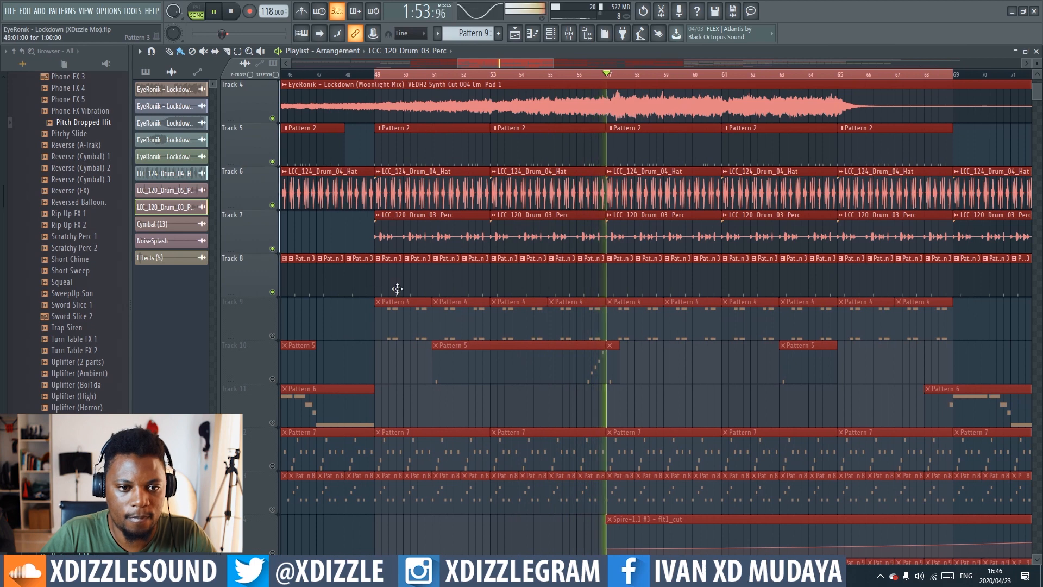
{"action": "double_click", "coordinate": [371, 263]}
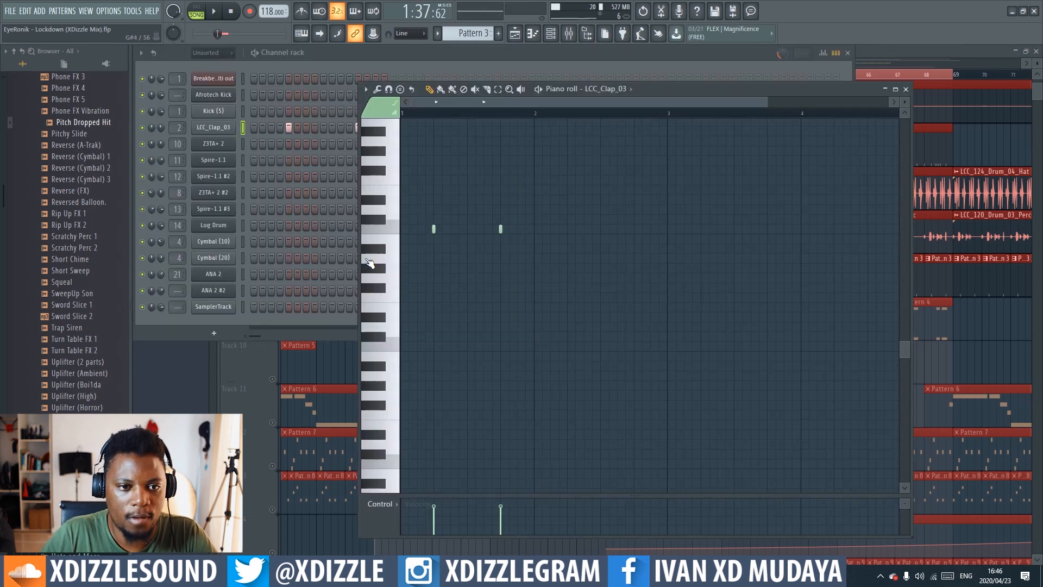
{"action": "left_click", "coordinate": [330, 59]}
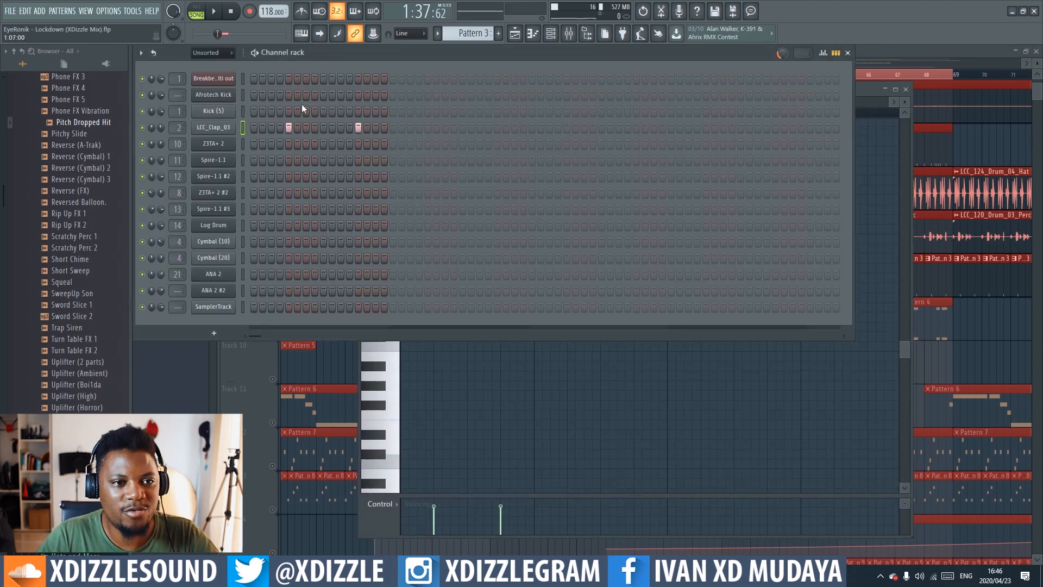
{"action": "left_click", "coordinate": [219, 130]}
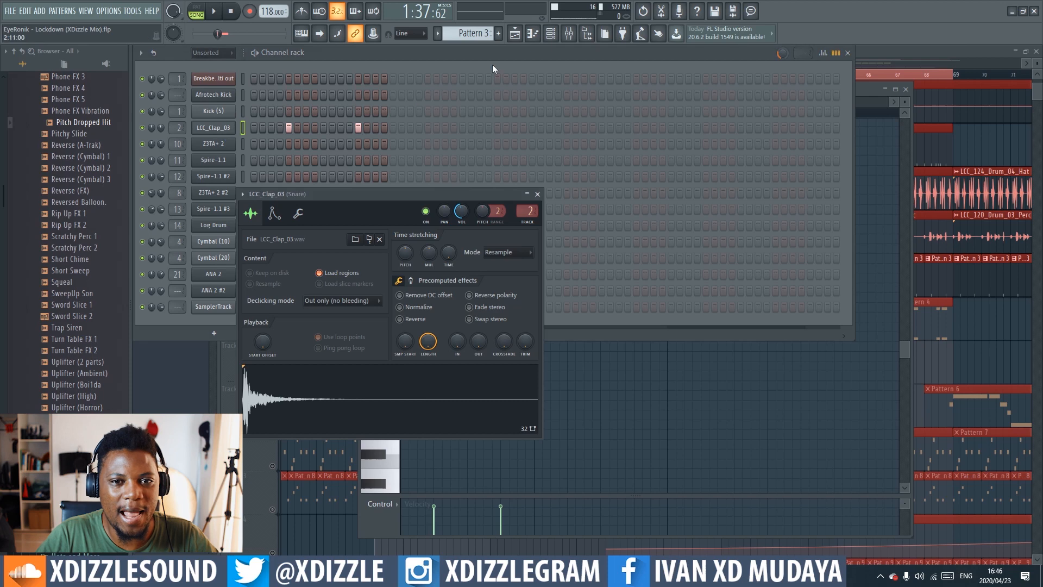
Show the Snare mixer track beside the LCC_Clap_03 settings, audition the clap in playback, and return to the playlist.
{"action": "left_click", "coordinate": [569, 34]}
{"action": "left_click_drag", "start_coordinate": [395, 203], "coordinate": [488, 164]}
{"action": "key", "text": "space"}
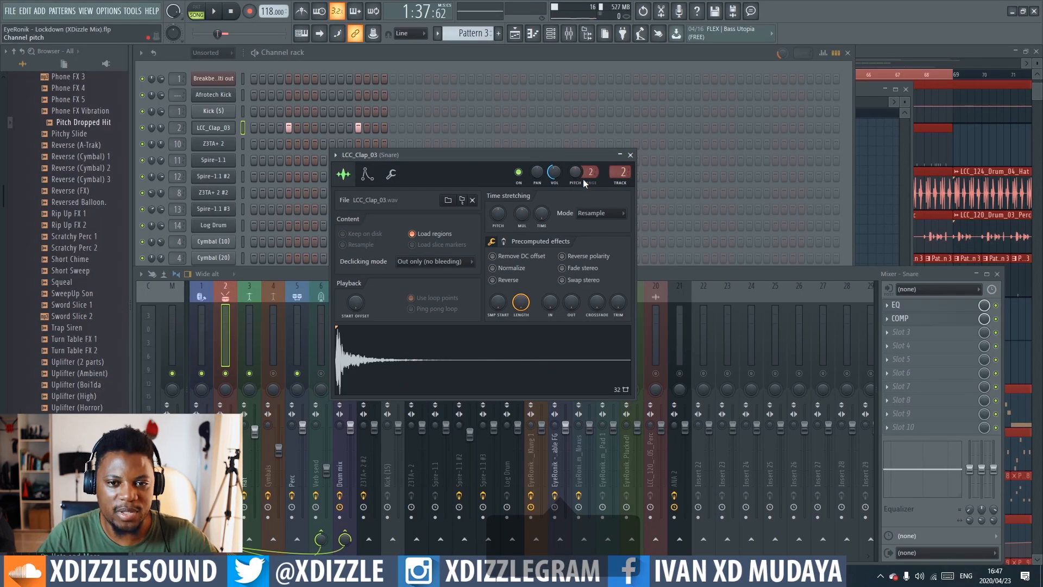
{"action": "double_click", "coordinate": [620, 171]}
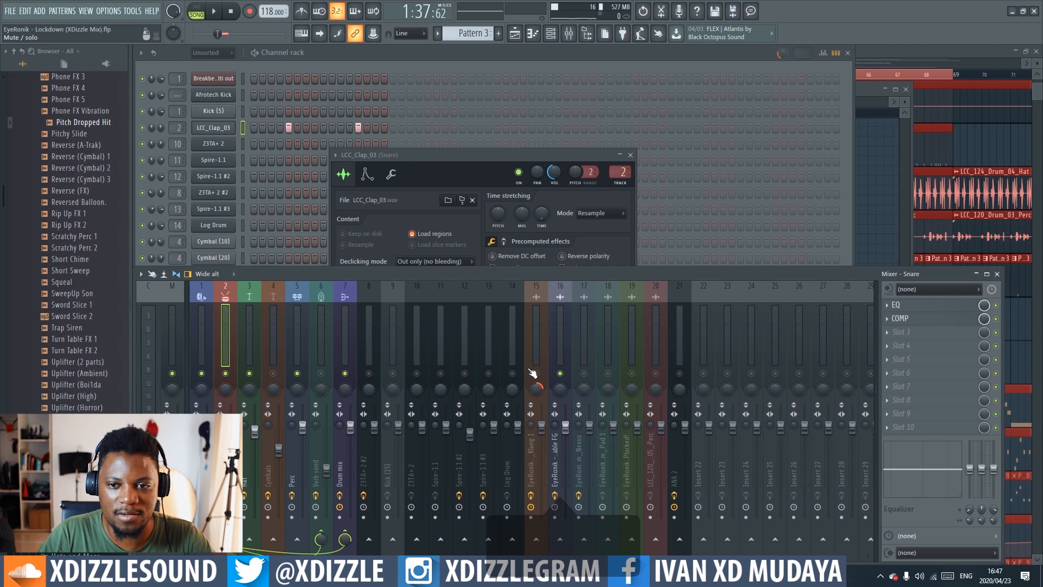
{"action": "left_click", "coordinate": [464, 157]}
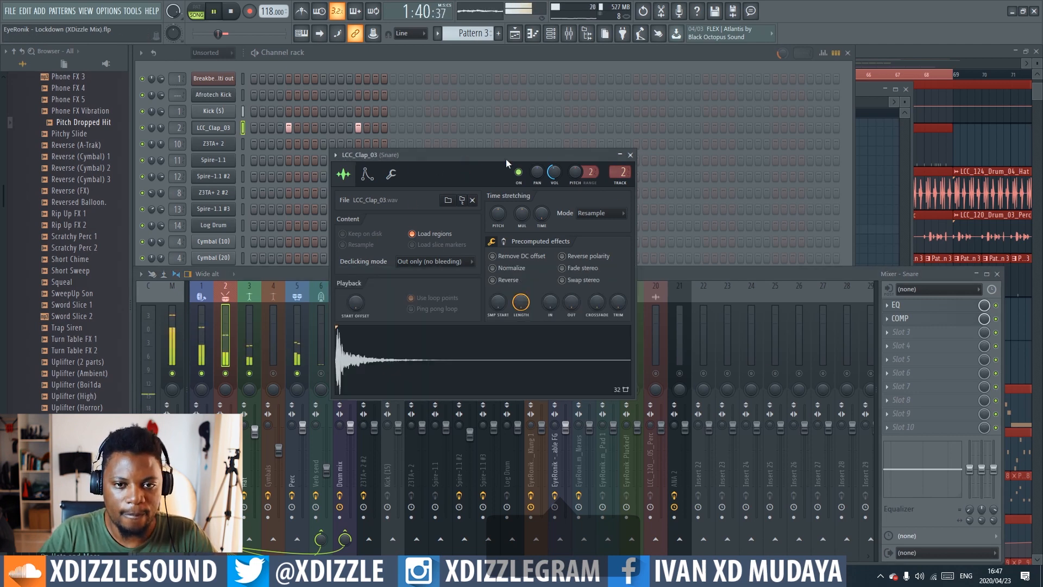
{"action": "key", "text": "space"}
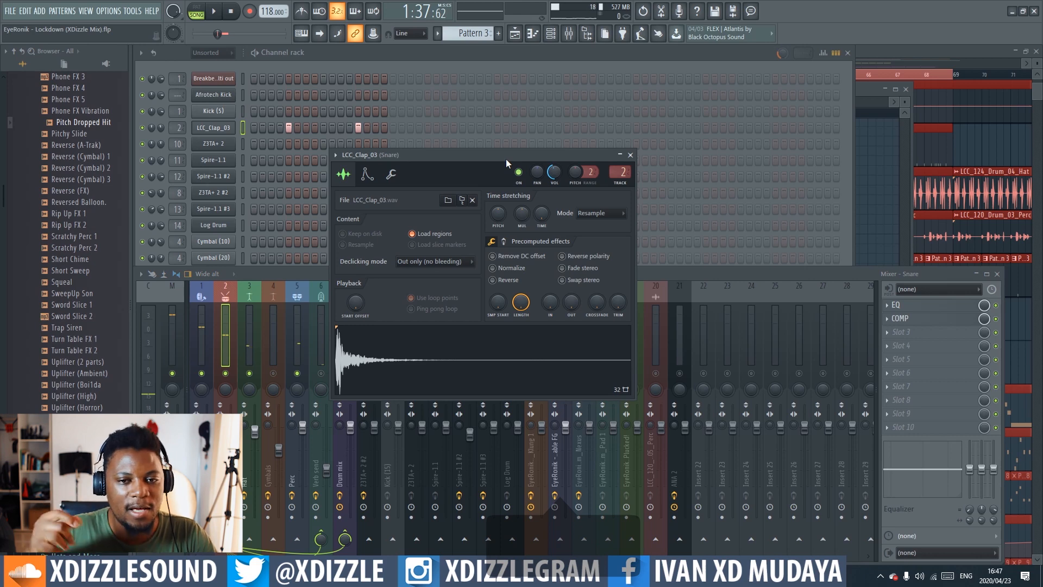
{"action": "key", "text": "space"}
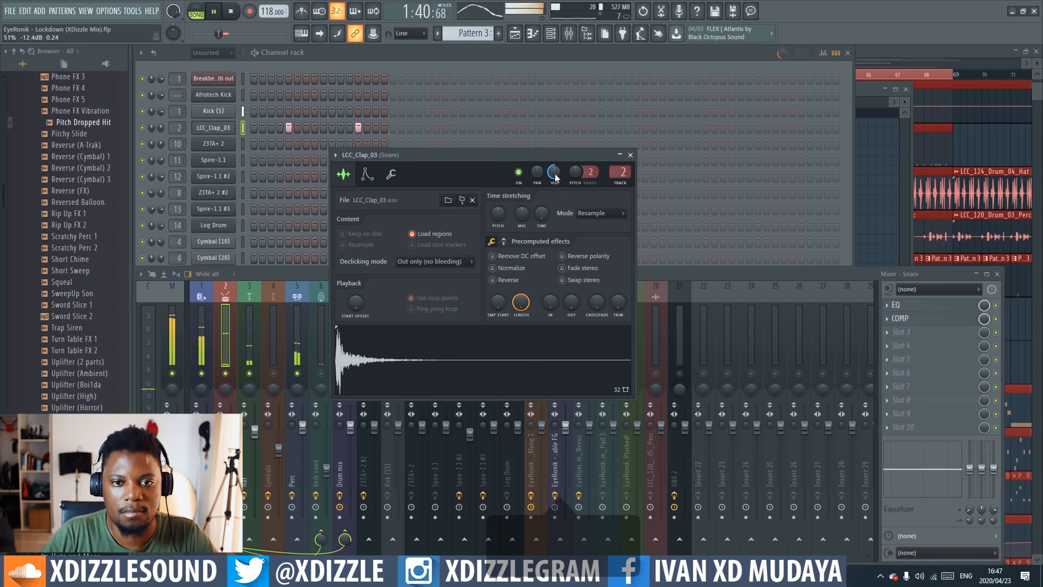
{"action": "key", "text": "F5"}
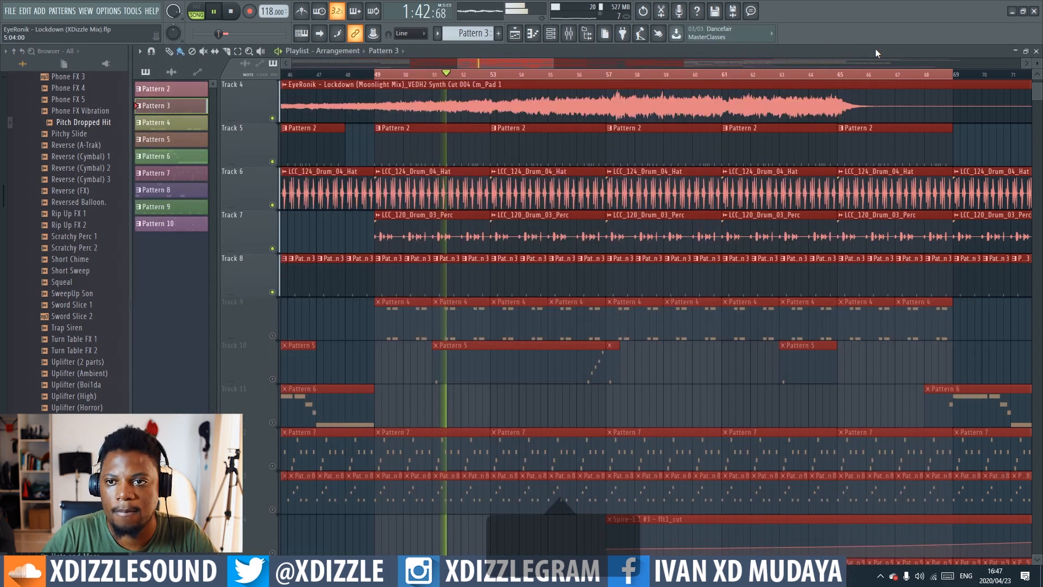
Unmute Track 9 and open its Pattern 4 clip to show the Z3TA+ 2 and Log Drum notes in the channel rack.
{"action": "left_click", "coordinate": [272, 336]}
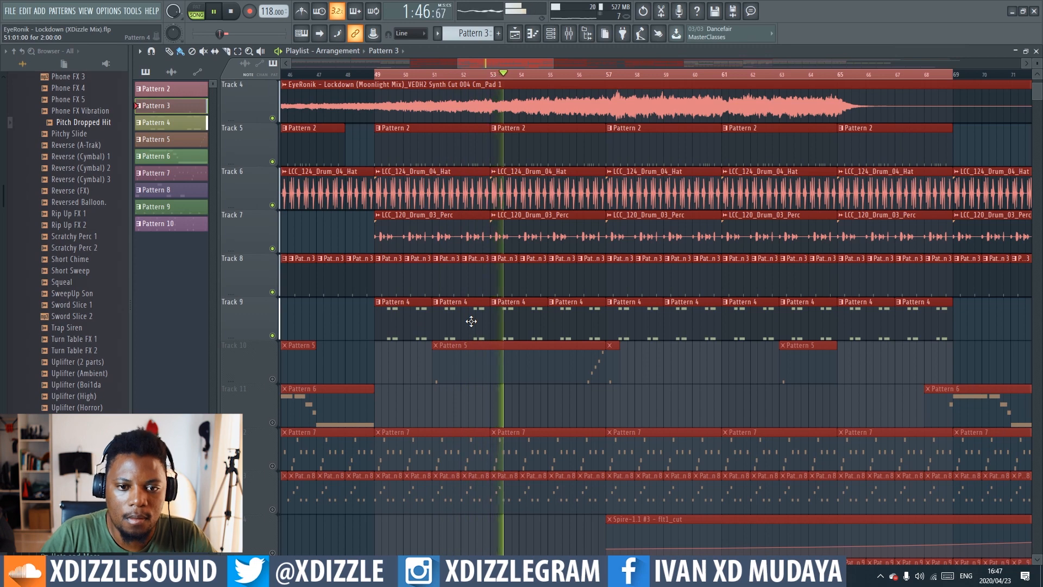
{"action": "double_click", "coordinate": [471, 321]}
{"action": "left_click", "coordinate": [403, 52]}
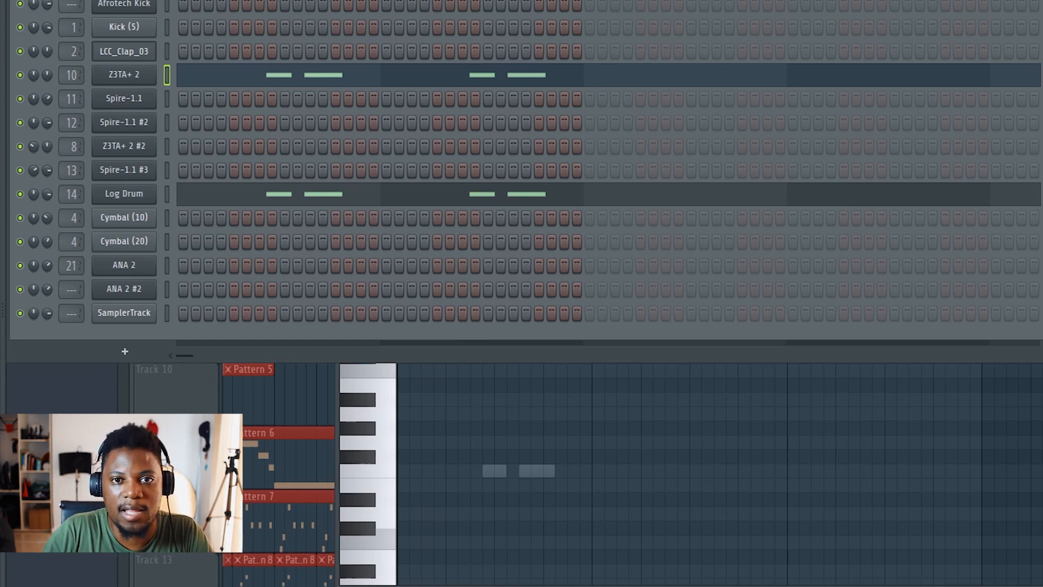
Unmute the Log Drum and Z3TA+ 2 mixer tracks, inspect the Z3TA+ 2 track's equalizer during pattern playback, and return to the playlist.
{"action": "key", "text": "F9"}
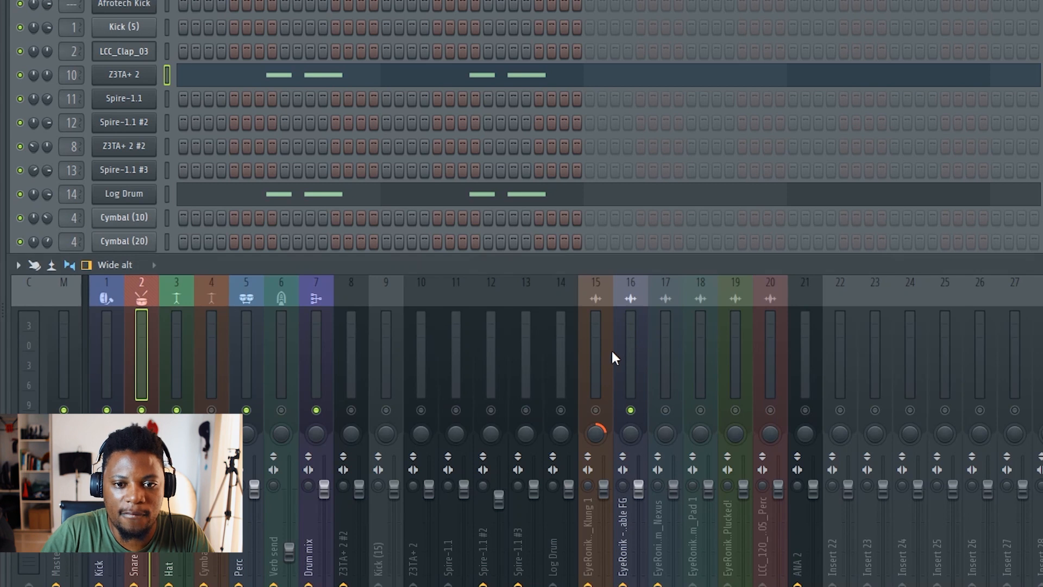
{"action": "left_click", "coordinate": [560, 411]}
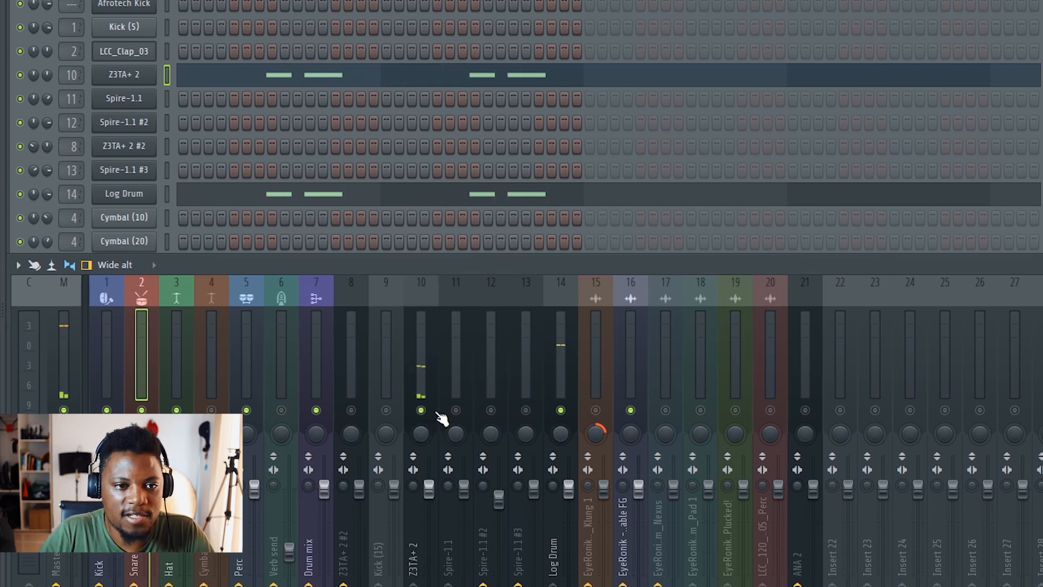
{"action": "left_click", "coordinate": [420, 383]}
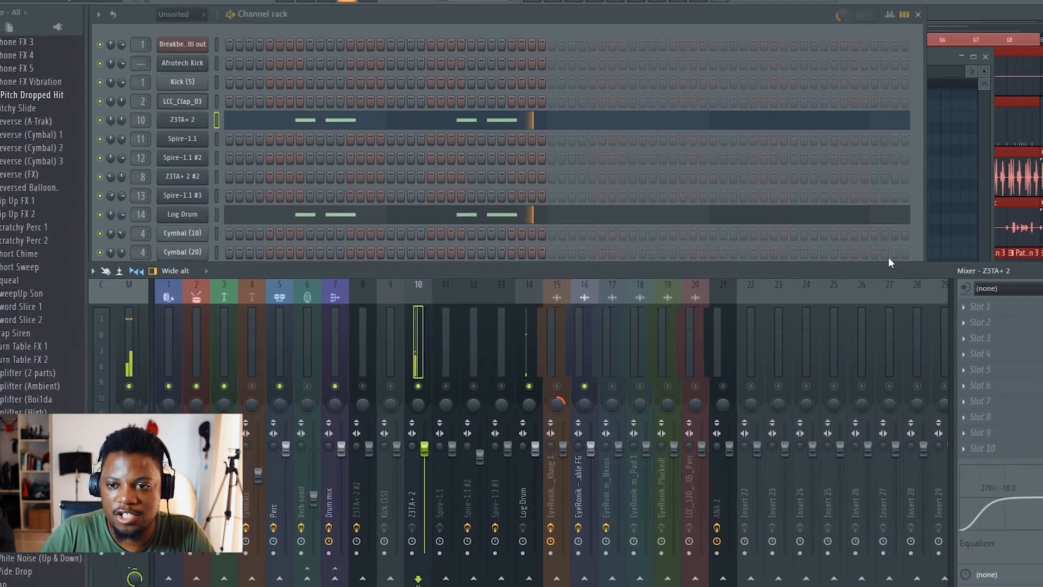
{"action": "left_click_drag", "start_coordinate": [890, 258], "coordinate": [695, 292]}
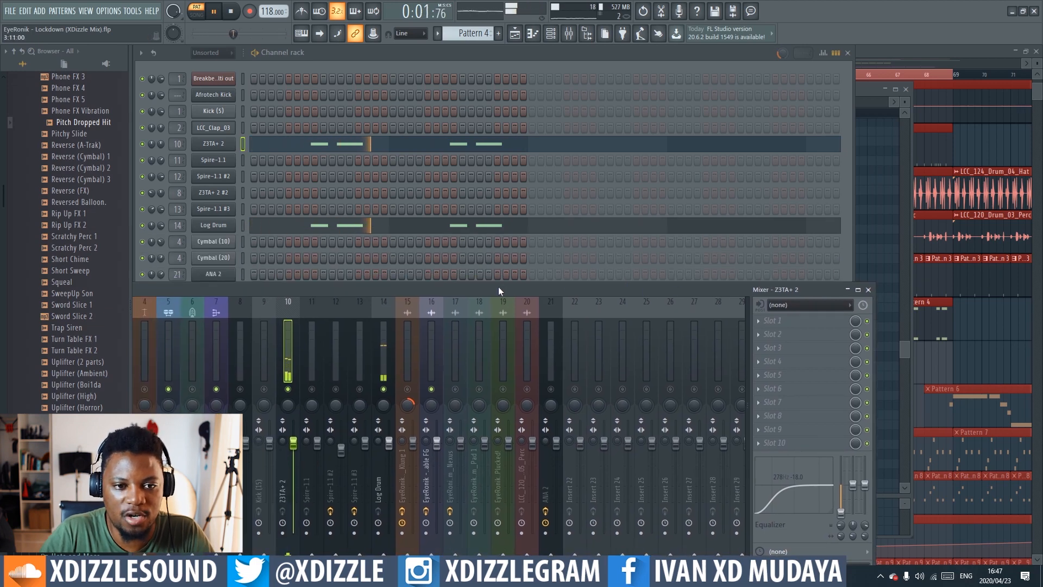
{"action": "left_click", "coordinate": [894, 54]}
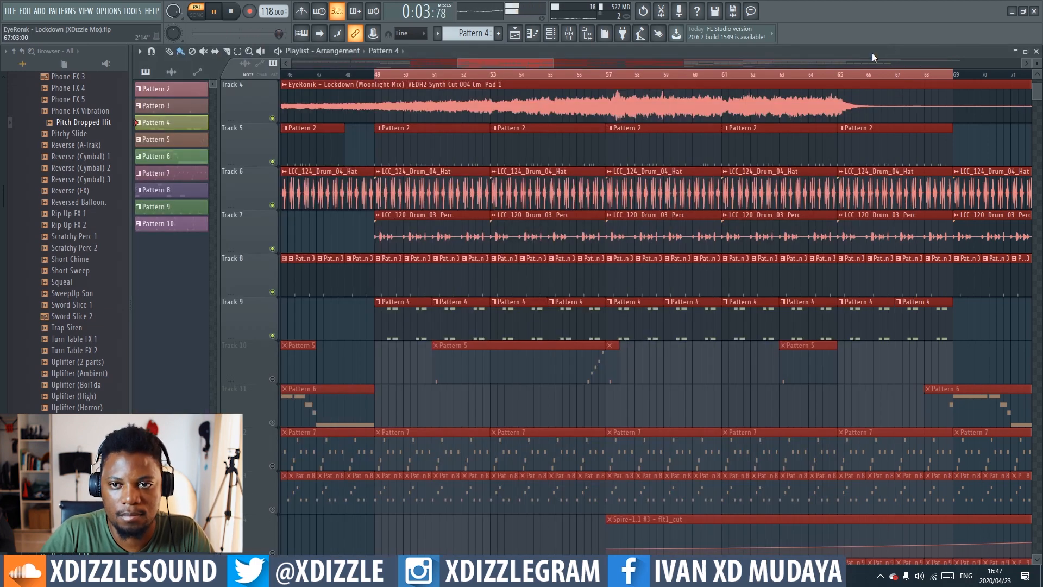
Play the arrangement in song mode from bar 49 to hear Pattern 4 with the other layers.
{"action": "left_click", "coordinate": [379, 75]}
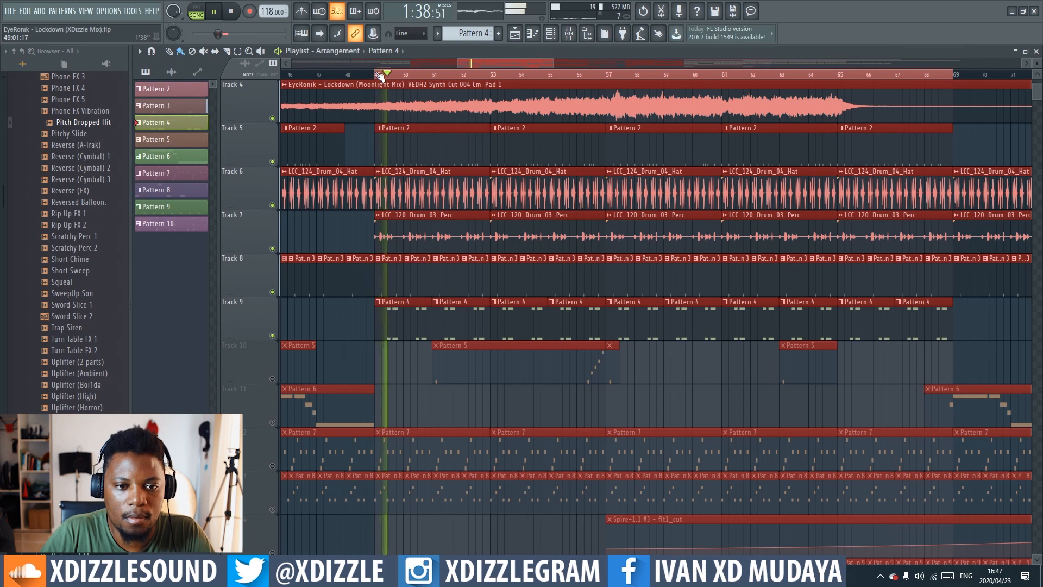
{"action": "scroll", "coordinate": [379, 76], "scroll_direction": "up", "scroll_amount": 1}
{"action": "scroll", "coordinate": [379, 75], "scroll_direction": "down", "scroll_amount": 1}
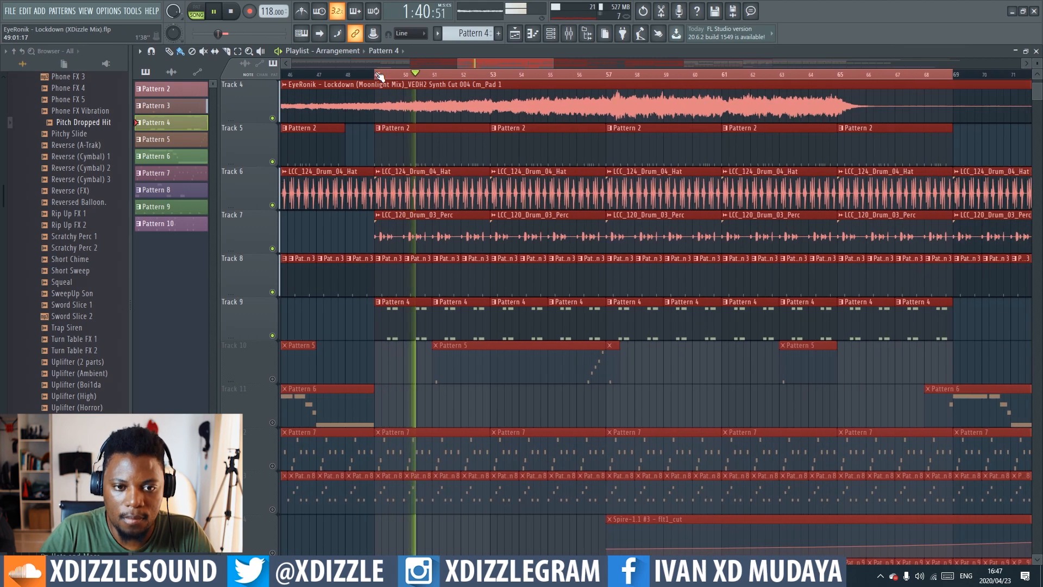
{"action": "scroll", "coordinate": [440, 149], "scroll_direction": "down", "scroll_amount": 3}
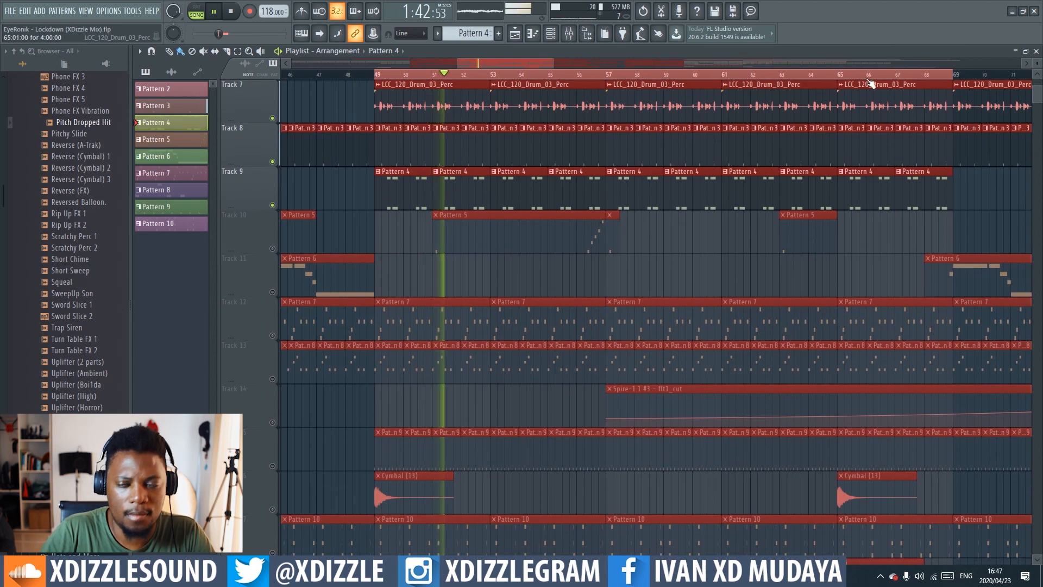
Look over the playlist tracks around Pattern 4 while the arrangement plays in song mode, and stop playback.
{"action": "scroll", "coordinate": [1036, 66], "scroll_direction": "down", "scroll_amount": 2}
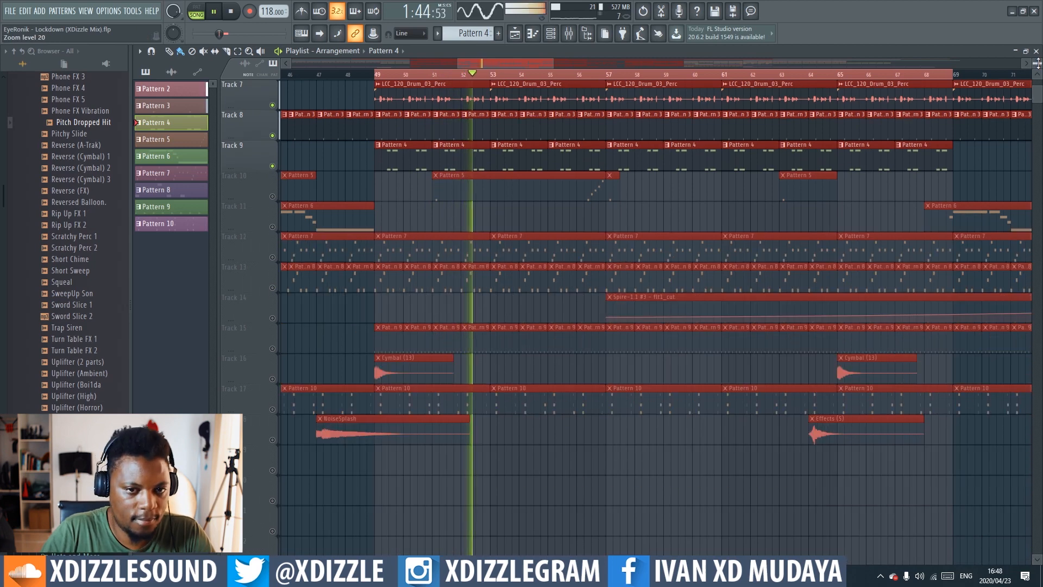
{"action": "scroll", "coordinate": [552, 186], "scroll_direction": "up", "scroll_amount": 4}
{"action": "scroll", "coordinate": [552, 185], "scroll_direction": "up", "scroll_amount": 1}
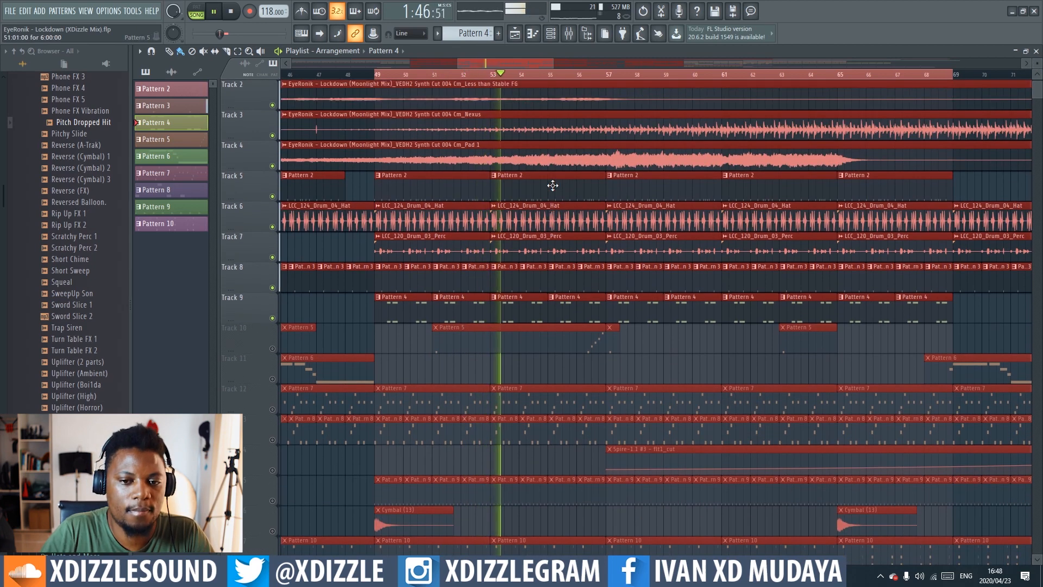
{"action": "scroll", "coordinate": [552, 185], "scroll_direction": "down", "scroll_amount": 1}
{"action": "scroll", "coordinate": [538, 136], "scroll_direction": "down", "scroll_amount": 4}
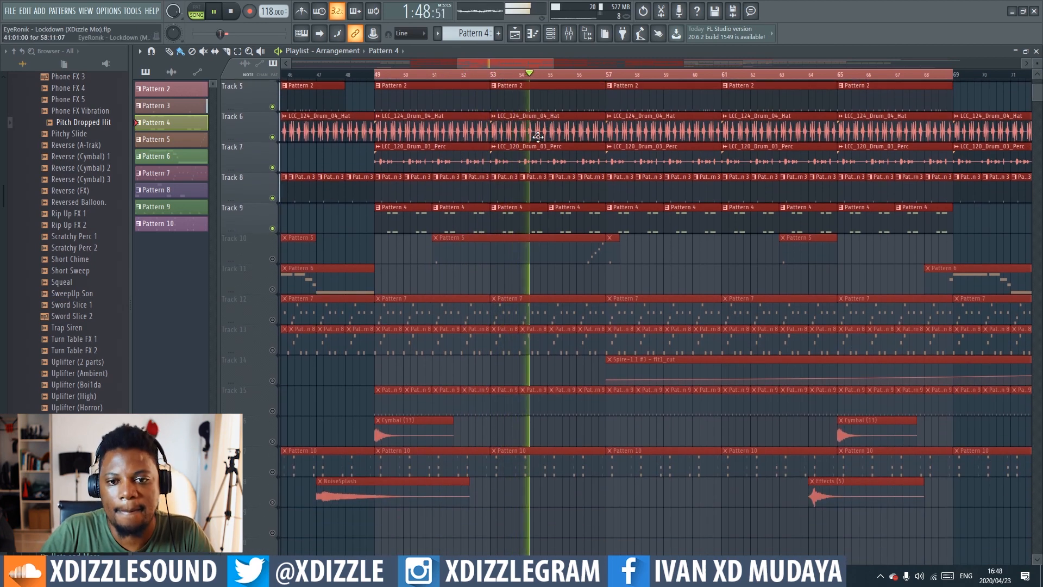
{"action": "scroll", "coordinate": [538, 136], "scroll_direction": "up", "scroll_amount": 1}
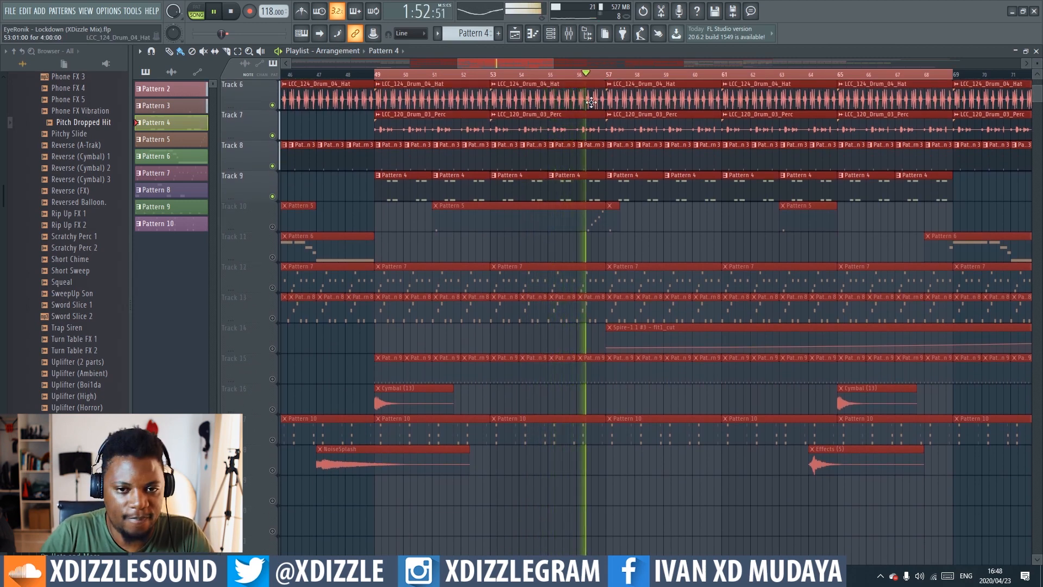
{"action": "scroll", "coordinate": [582, 80], "scroll_direction": "up", "scroll_amount": 1}
{"action": "key", "text": "space"}
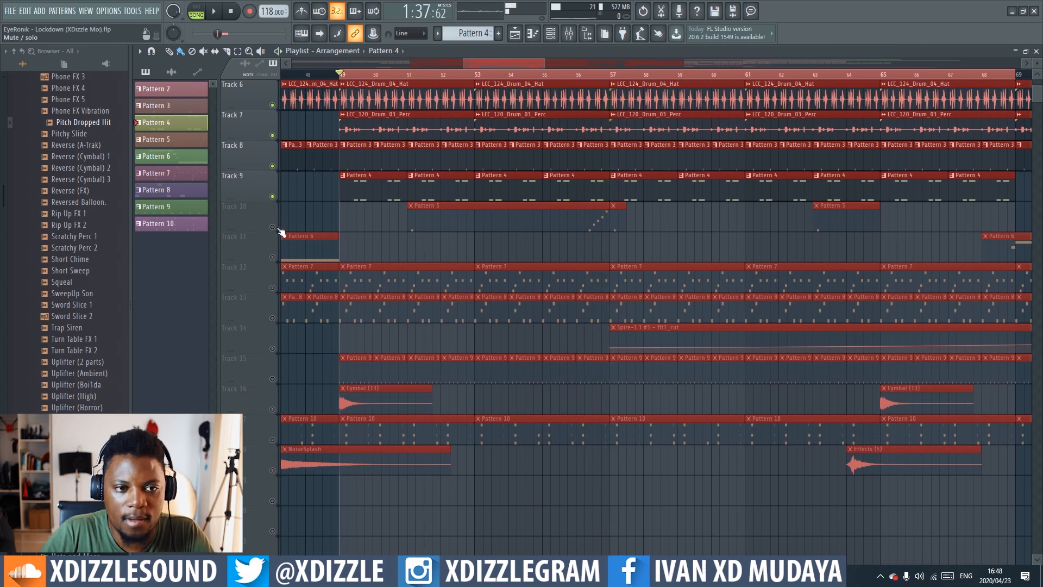
Unmute Track 10, open its Pattern 5 clip, and inspect the Spire-1.1 channel and its mixer track 11.
{"action": "left_click", "coordinate": [273, 227]}
{"action": "double_click", "coordinate": [492, 219]}
{"action": "left_click", "coordinate": [384, 51]}
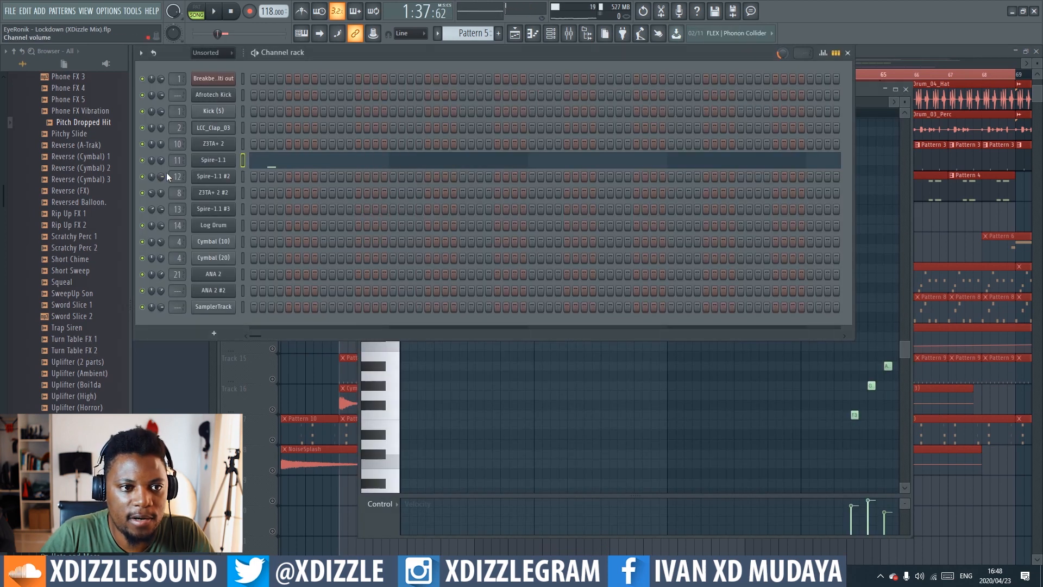
{"action": "double_click", "coordinate": [176, 160]}
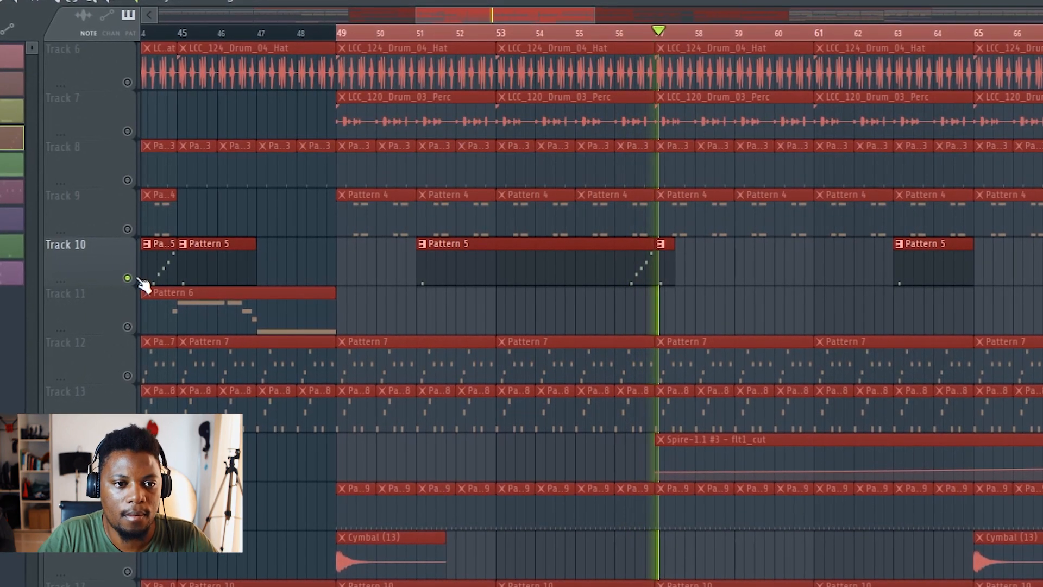
{"action": "key", "text": "space"}
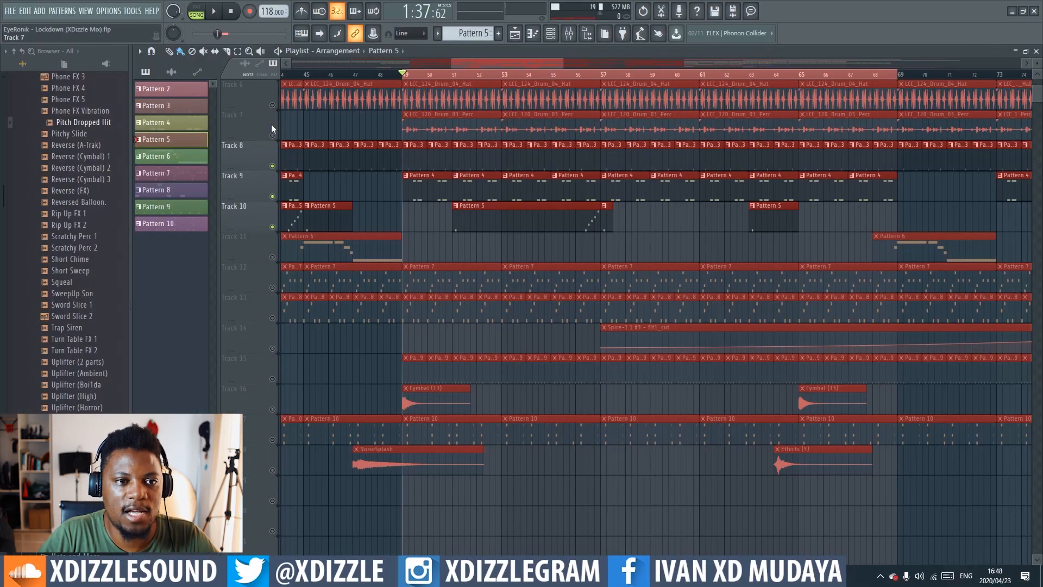
Unmute Tracks 1 to 5 and play the arrangement from about bar 55 to hear the Pattern 5 run in context.
{"action": "scroll", "coordinate": [278, 114], "scroll_direction": "up", "scroll_amount": 5}
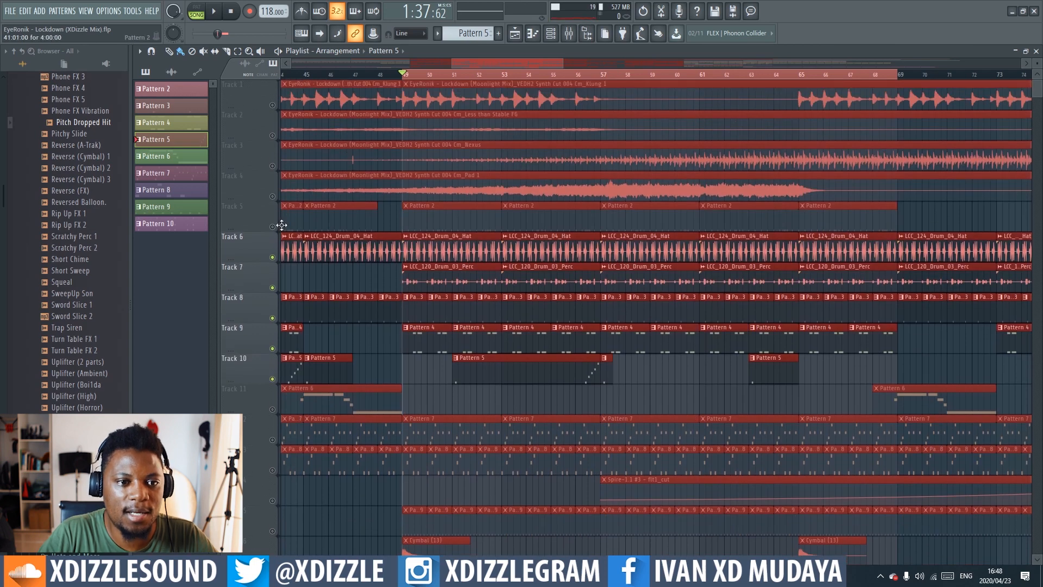
{"action": "left_click_drag", "start_coordinate": [272, 226], "coordinate": [276, 109]}
{"action": "key", "text": "space"}
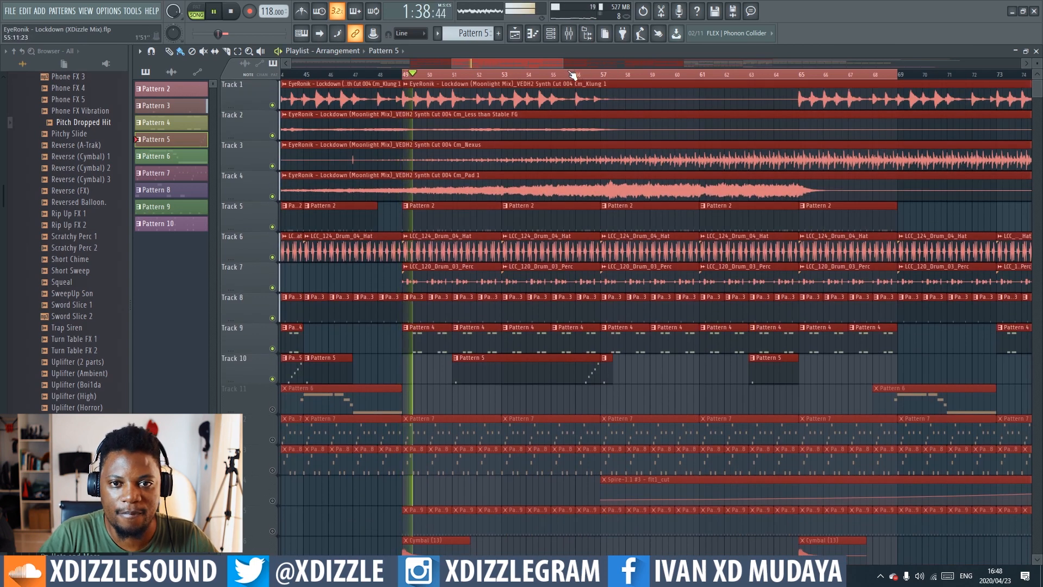
{"action": "left_click", "coordinate": [566, 74]}
{"action": "scroll", "coordinate": [582, 182], "scroll_direction": "down", "scroll_amount": 5}
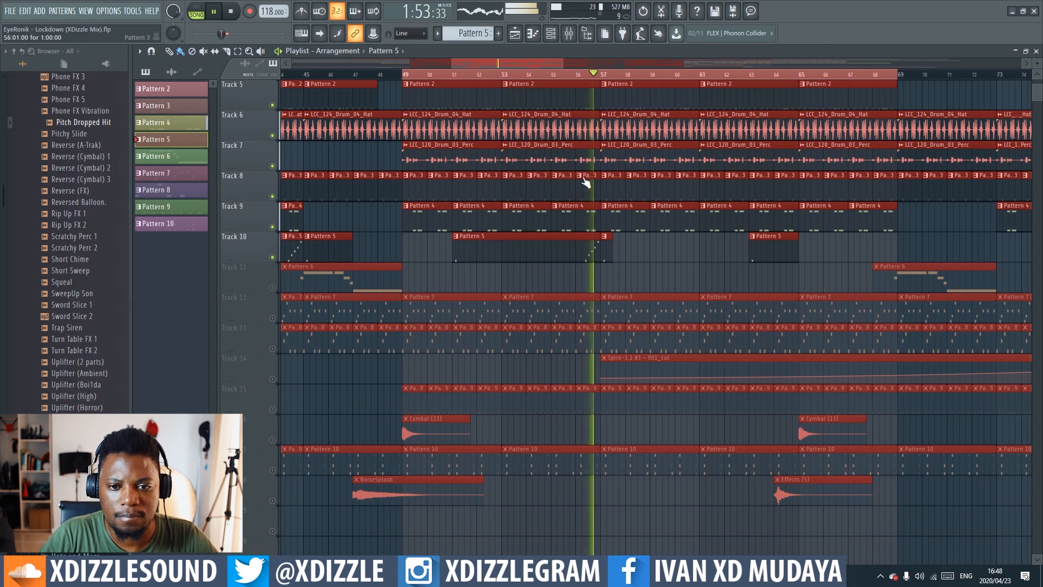
{"action": "scroll", "coordinate": [581, 184], "scroll_direction": "down", "scroll_amount": 1}
{"action": "key", "text": "space"}
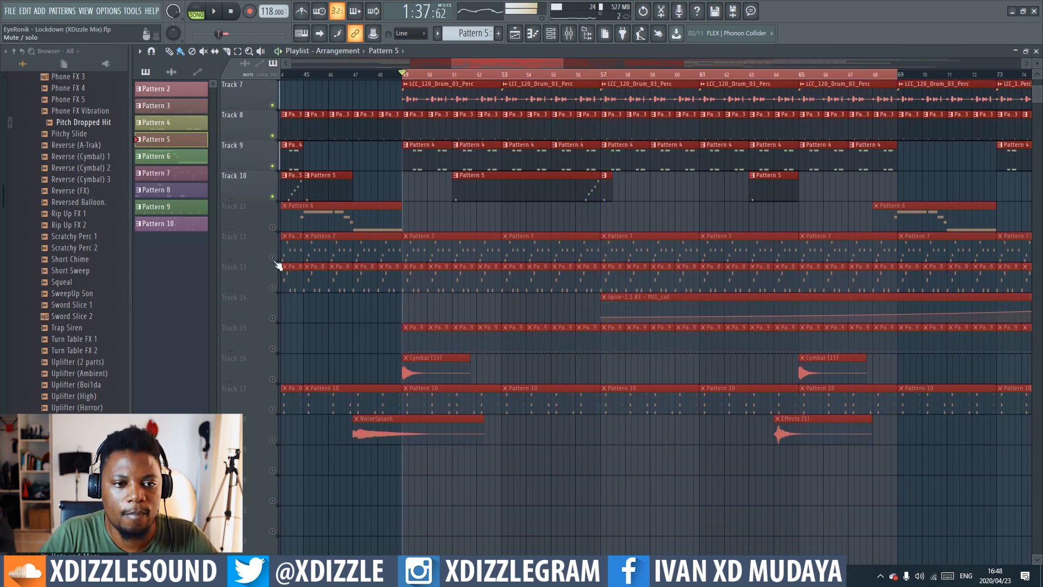
Unmute Track 12 and open its Pattern 7 clip during playback to show the Z3TA+ 2 #2 notes in the channel rack.
{"action": "left_click", "coordinate": [272, 257]}
{"action": "key", "text": "space"}
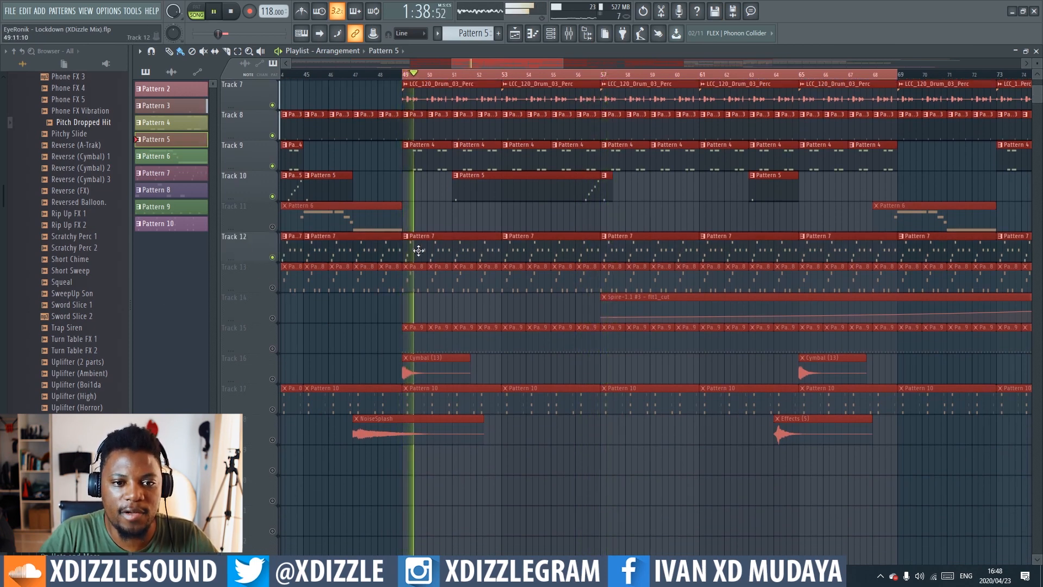
{"action": "double_click", "coordinate": [321, 255]}
{"action": "left_click", "coordinate": [387, 58]}
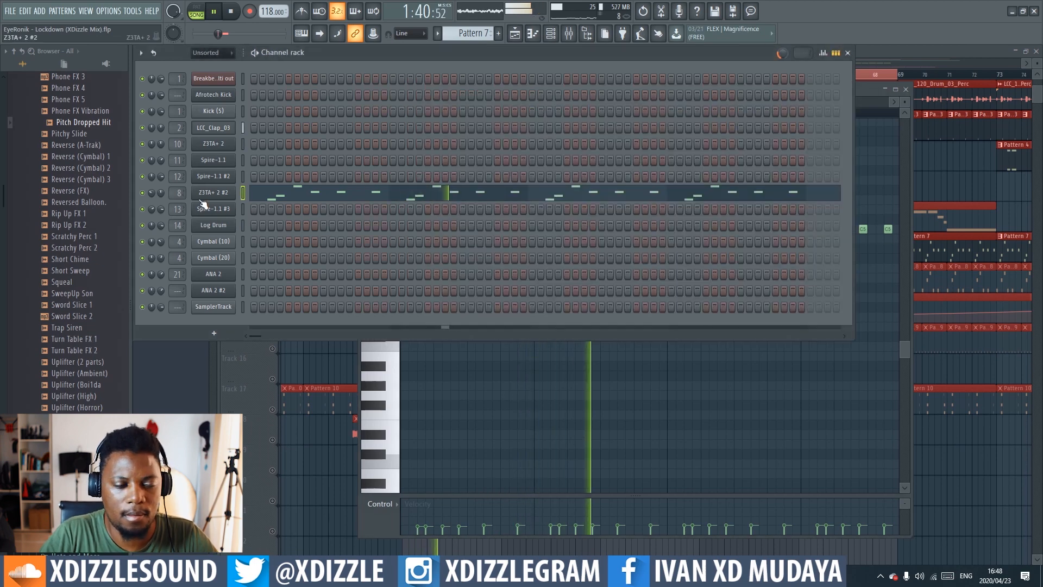
Solo the Z3TA+ 2 #2 channel and play Pattern 7 in pattern mode.
{"action": "right_click", "coordinate": [143, 194]}
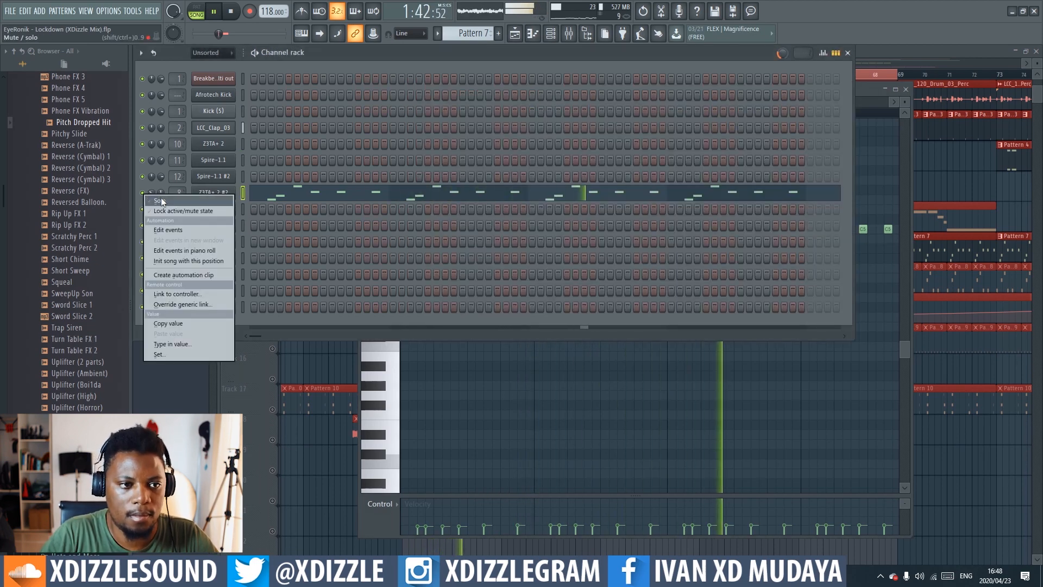
{"action": "left_click", "coordinate": [154, 200]}
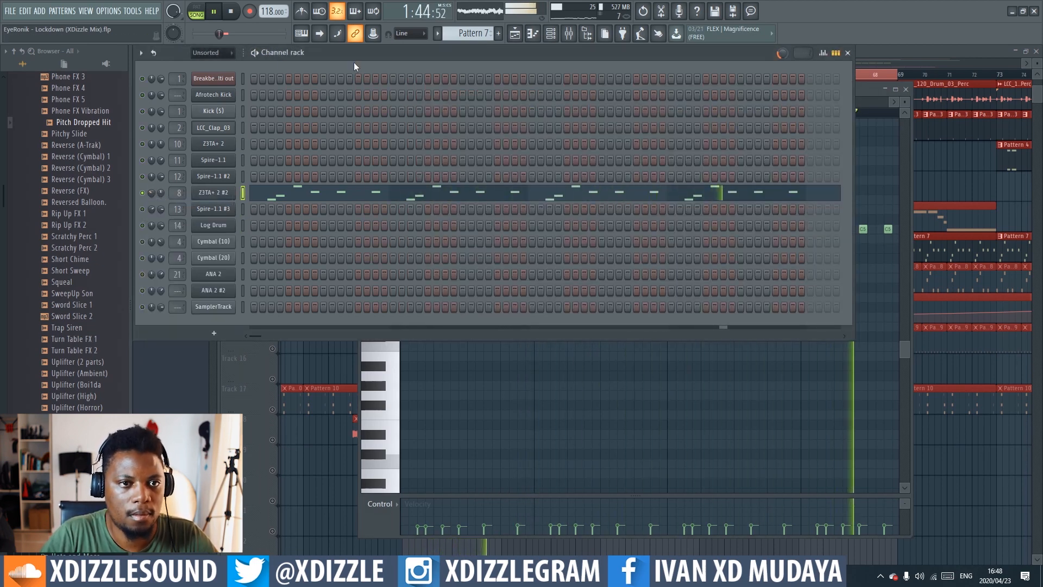
{"action": "left_click", "coordinate": [203, 15]}
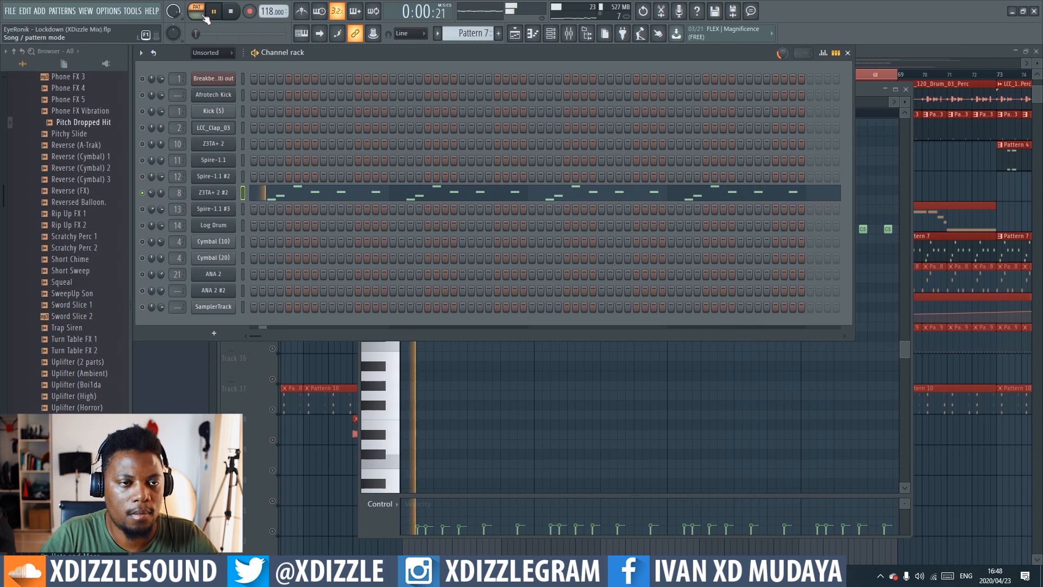
Show the Z3TA+ 2 #2 synth settings and its Pattern 7 notes in the piano roll, stop playback, and return to the playlist.
{"action": "left_click", "coordinate": [211, 194]}
{"action": "left_click_drag", "start_coordinate": [344, 193], "coordinate": [645, 130]}
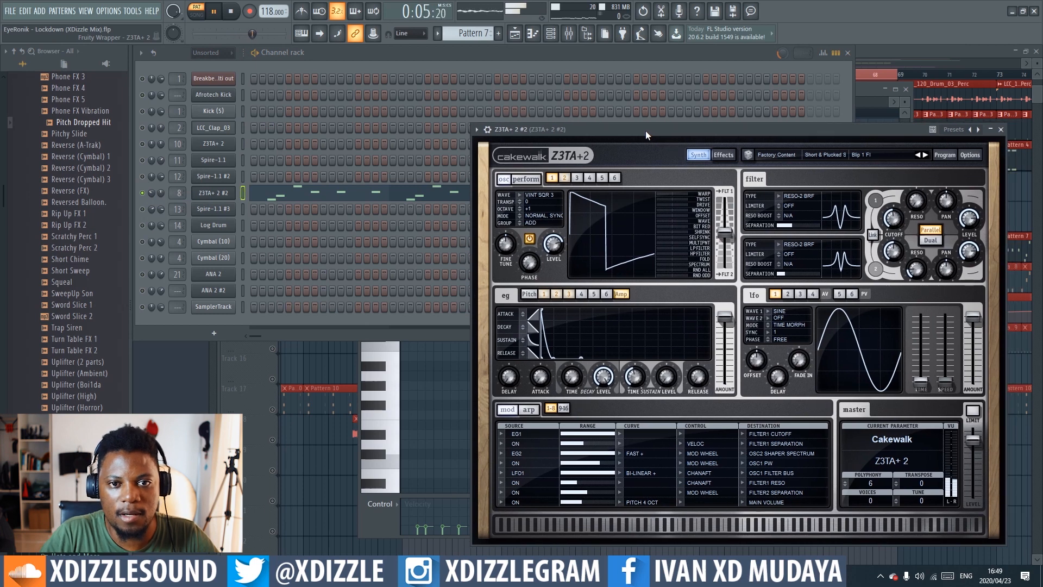
{"action": "left_click", "coordinate": [420, 193]}
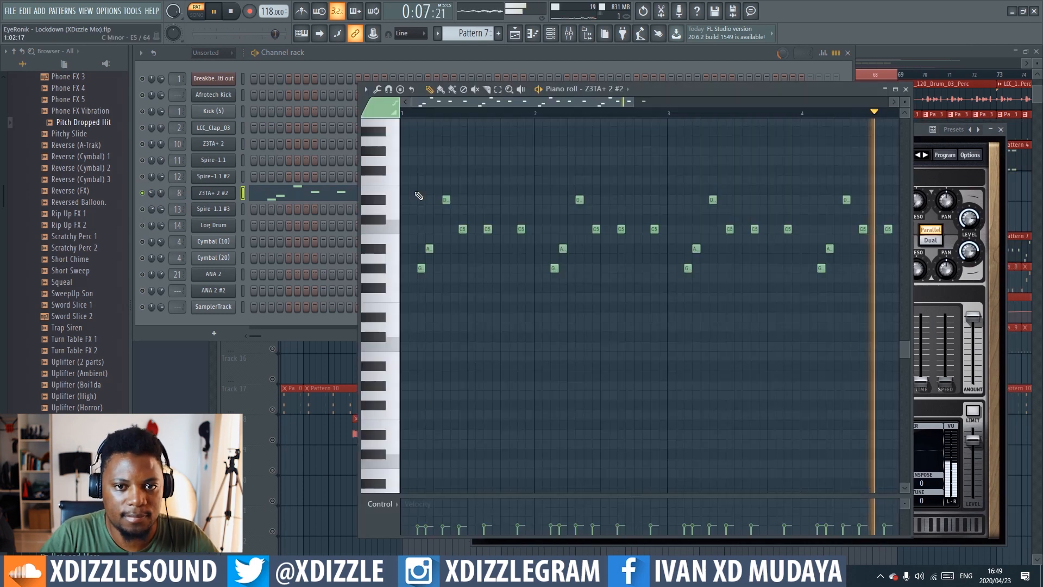
{"action": "left_click", "coordinate": [514, 52]}
{"action": "key", "text": "space"}
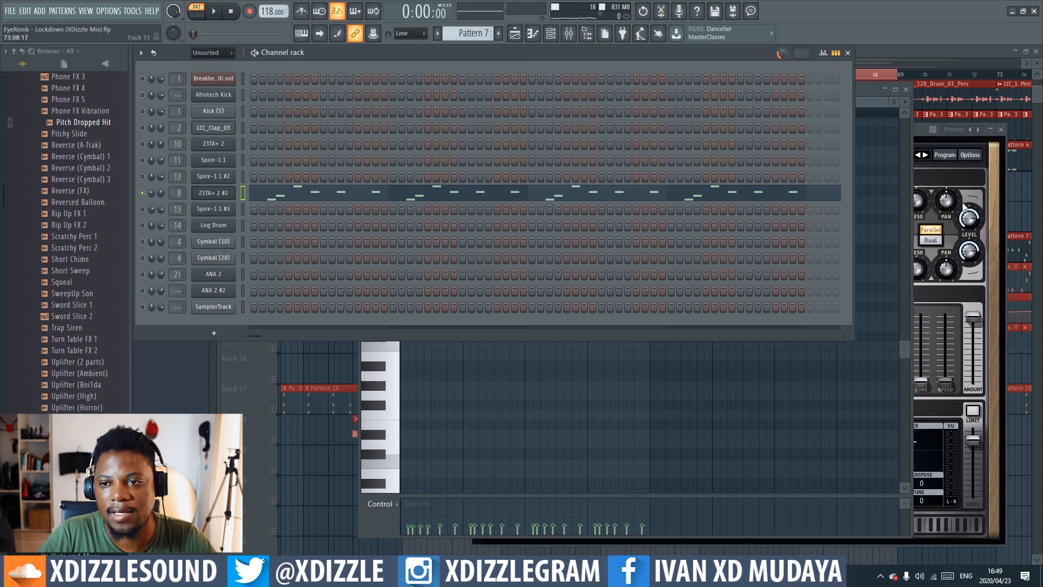
{"action": "left_click", "coordinate": [997, 184]}
{"action": "left_click", "coordinate": [899, 51]}
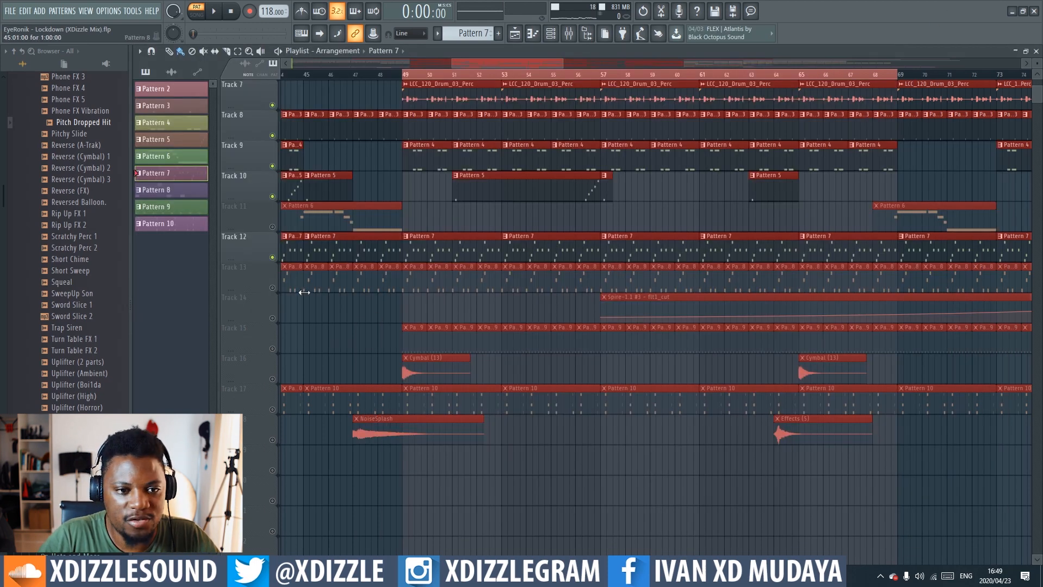
Unmute Track 13, open its Pattern 8 clip, and enable the Spire-1.1 #3 channel while the pattern plays.
{"action": "left_click", "coordinate": [272, 287]}
{"action": "double_click", "coordinate": [456, 285]}
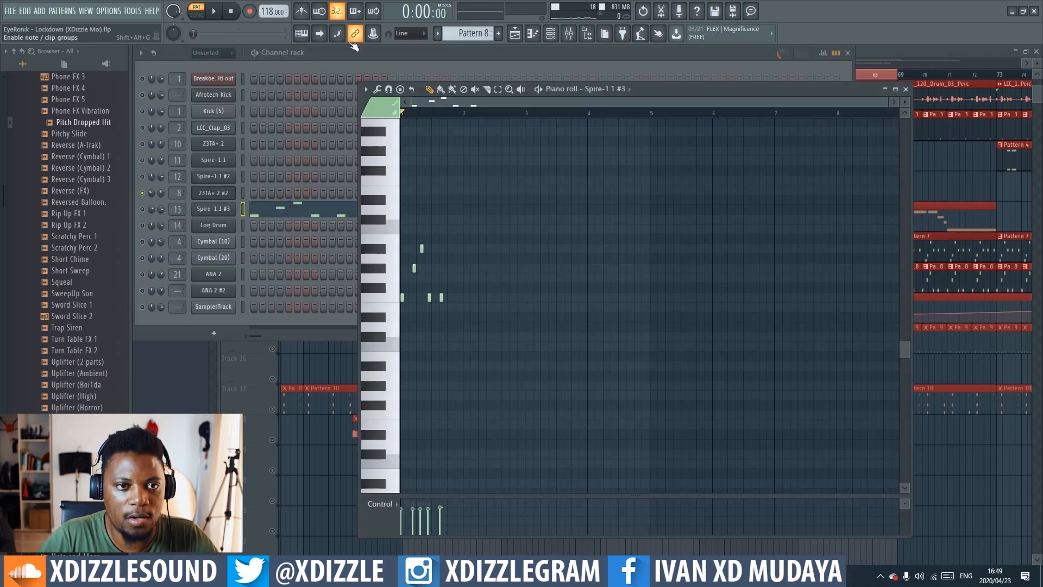
{"action": "left_click", "coordinate": [338, 53]}
{"action": "key", "text": "space"}
{"action": "left_click", "coordinate": [142, 209]}
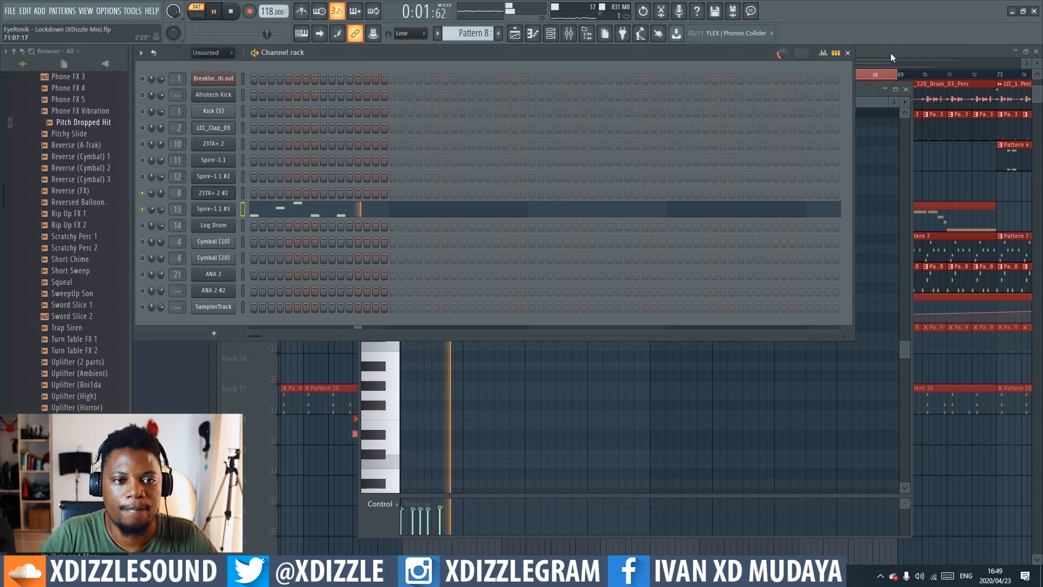
Show the Spire-1.1 #3 synth settings during pattern playback and return to the playlist.
{"action": "left_click", "coordinate": [222, 210]}
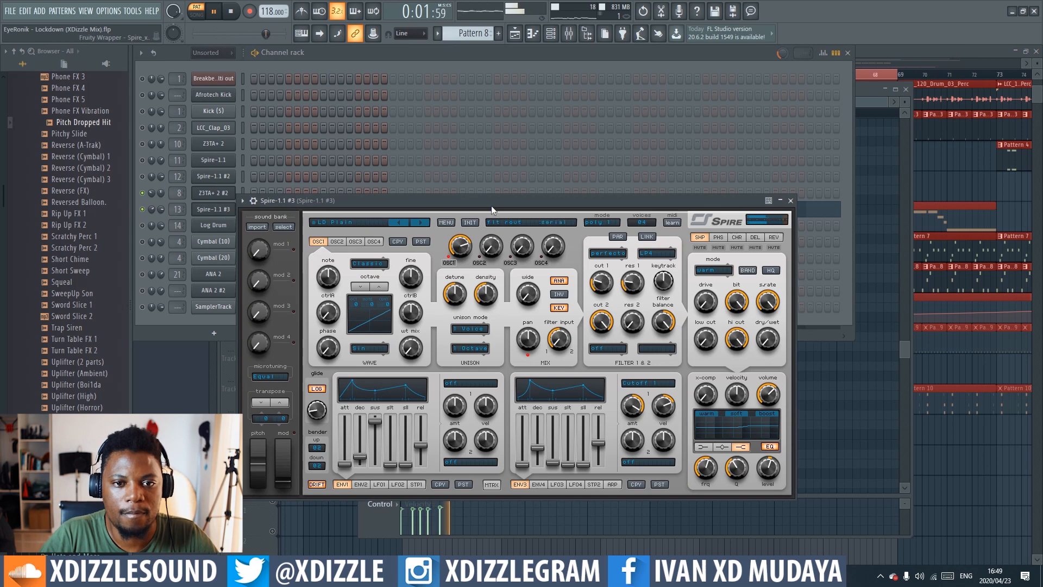
{"action": "left_click_drag", "start_coordinate": [492, 207], "coordinate": [541, 154]}
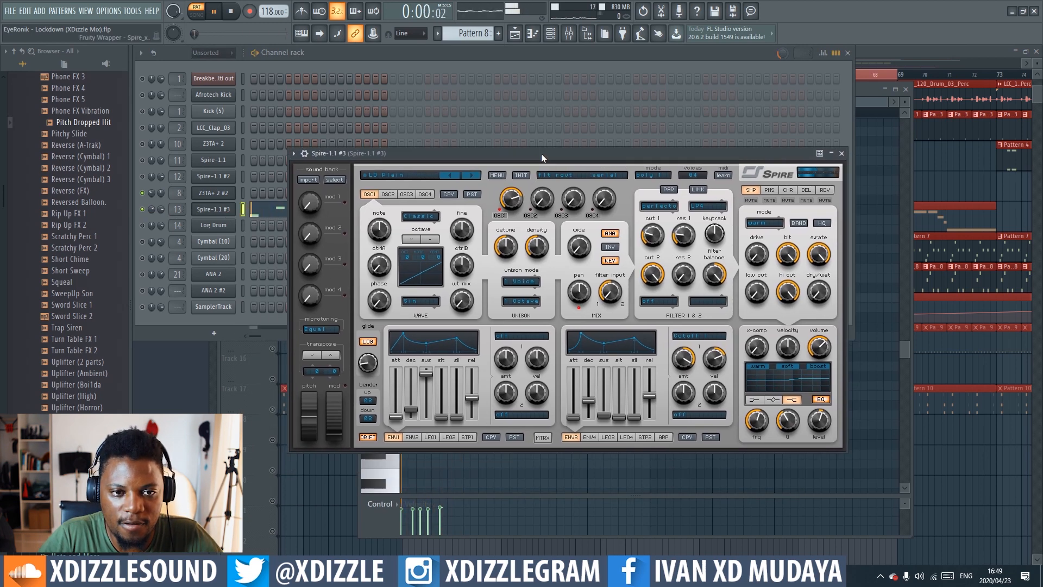
{"action": "left_click", "coordinate": [924, 54]}
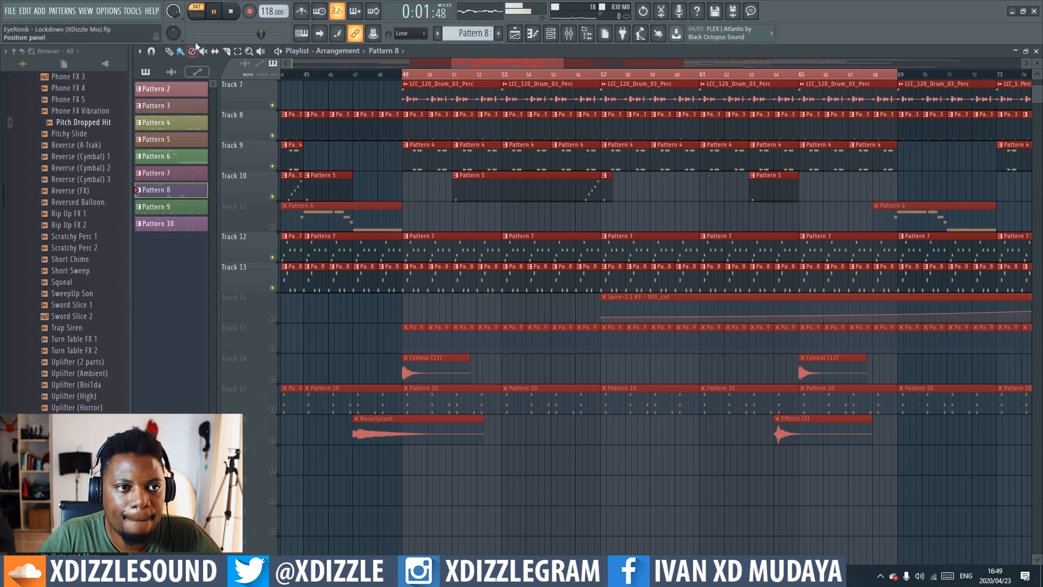
Play the arrangement in song mode and check the Spire-1.1 #3 mixer track with its MagicSwitch and FX effects.
{"action": "left_click", "coordinate": [199, 17]}
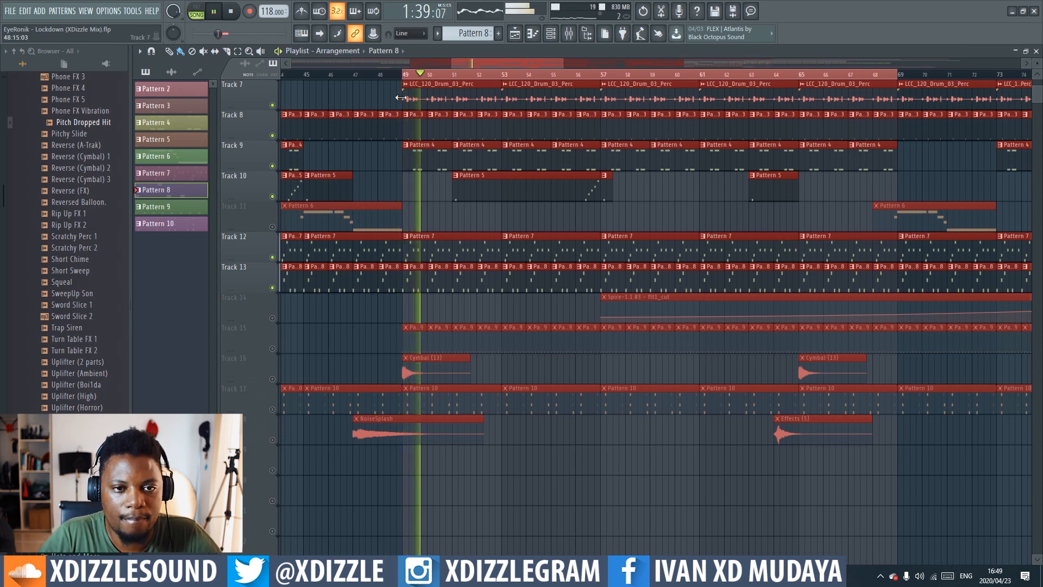
{"action": "left_click", "coordinate": [569, 33]}
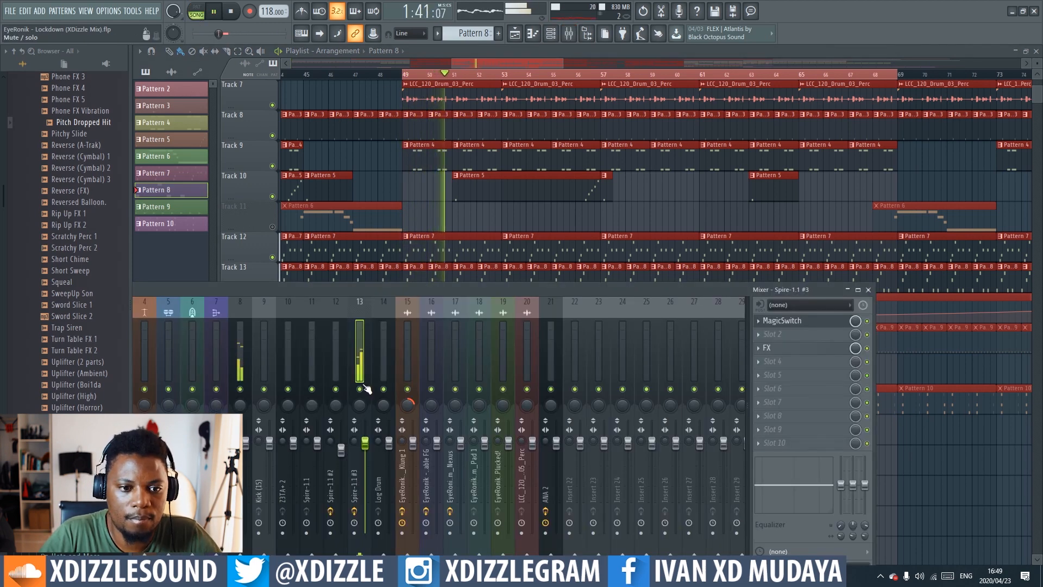
{"action": "left_click", "coordinate": [562, 51]}
{"action": "scroll", "coordinate": [435, 172], "scroll_direction": "up", "scroll_amount": 4}
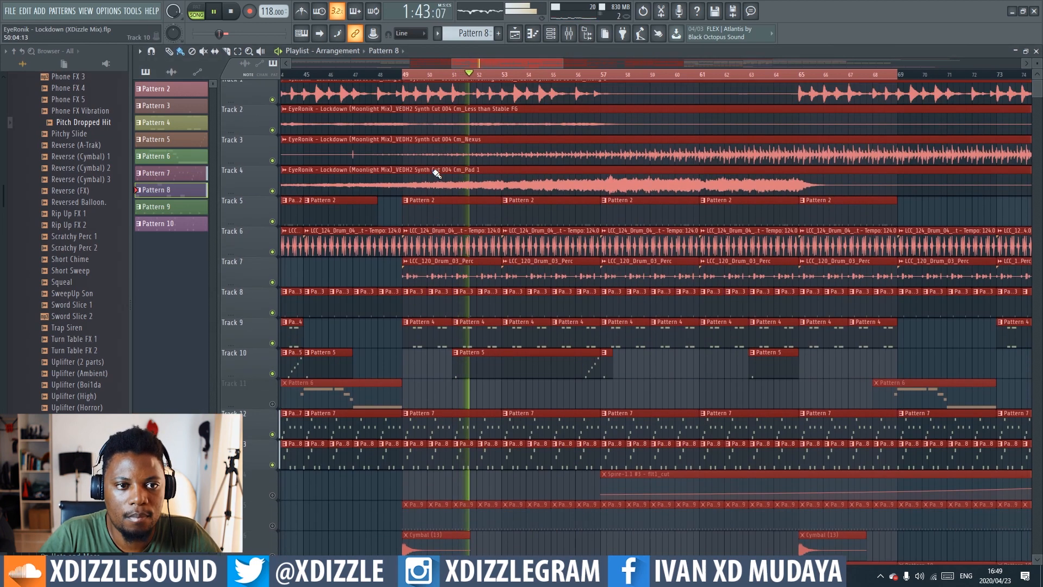
Solo the Spire-1.1 #3 channel during playback, release the solo to reactivate all channels, and return to the playlist.
{"action": "left_click", "coordinate": [568, 34]}
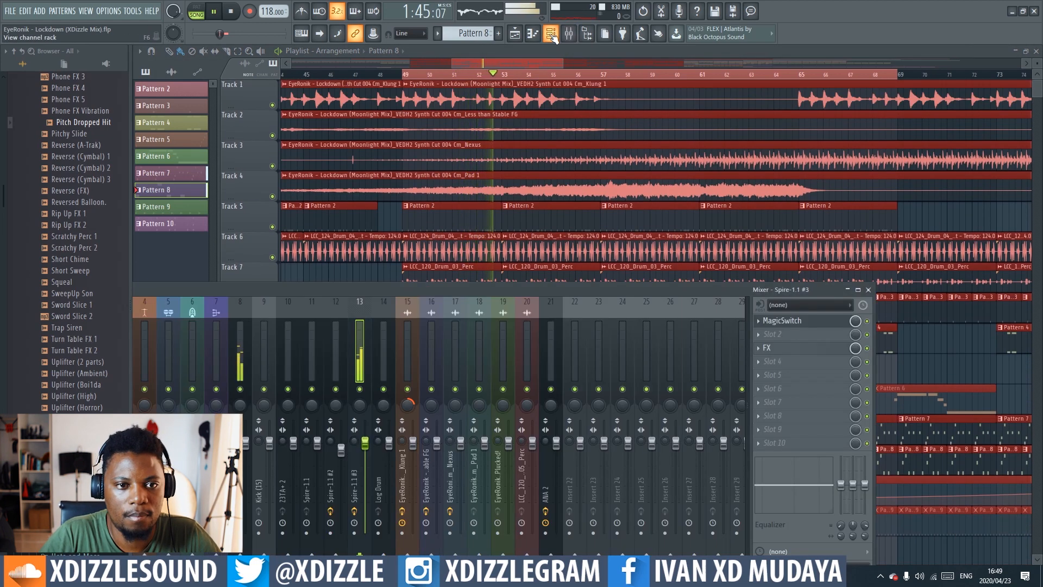
{"action": "left_click", "coordinate": [552, 35]}
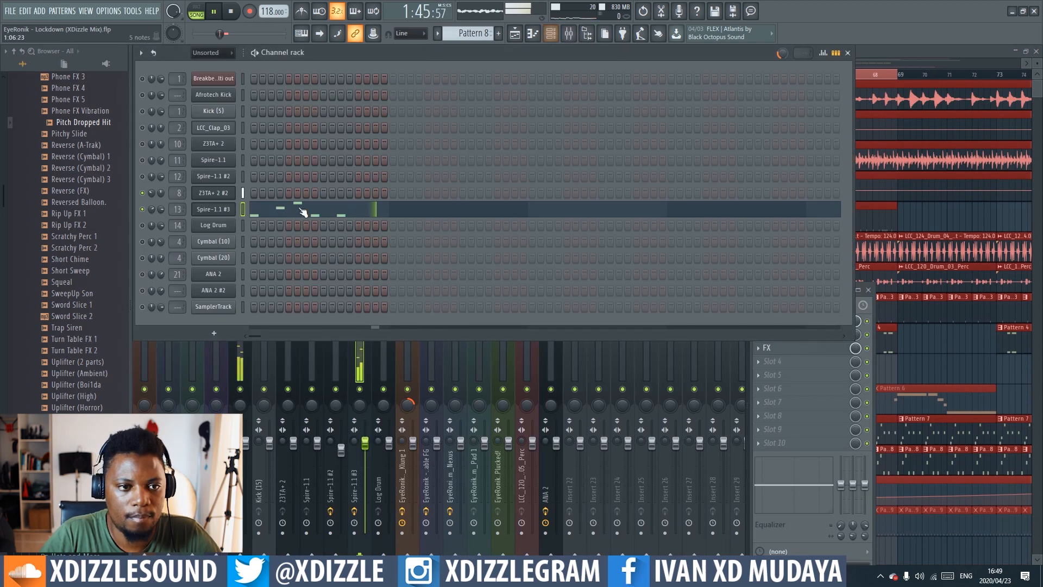
{"action": "right_click", "coordinate": [144, 208]}
{"action": "left_click", "coordinate": [165, 215]}
{"action": "right_click", "coordinate": [144, 210]}
{"action": "right_click", "coordinate": [142, 210]}
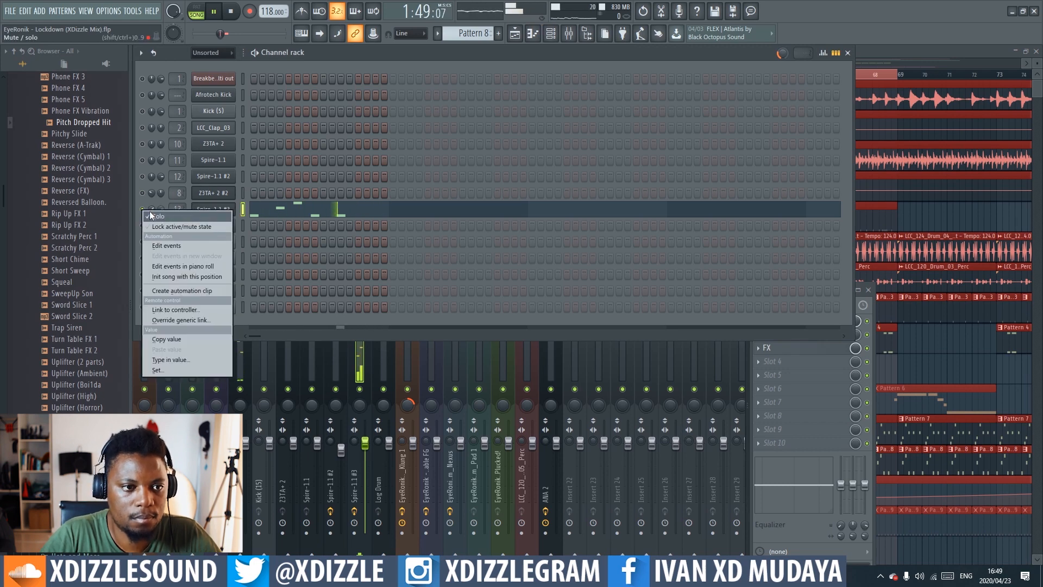
{"action": "left_click", "coordinate": [157, 216]}
{"action": "left_click", "coordinate": [884, 55]}
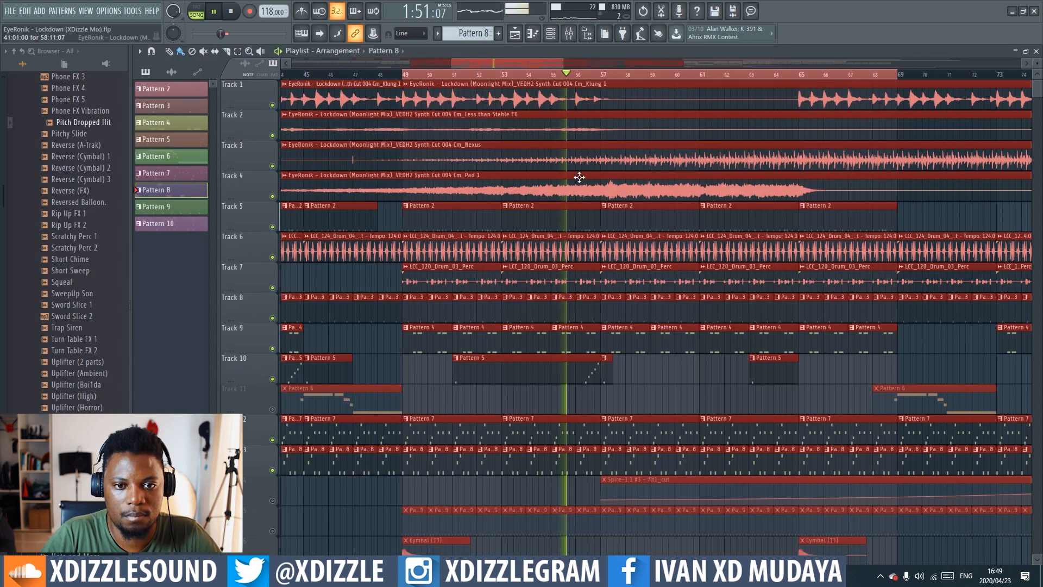
View a wider span of the playlist tracks while listening to Patterns 7 and 8 with the other layers.
{"action": "scroll", "coordinate": [576, 179], "scroll_direction": "down", "scroll_amount": 2}
{"action": "scroll", "coordinate": [550, 76], "scroll_direction": "down", "scroll_amount": 2}
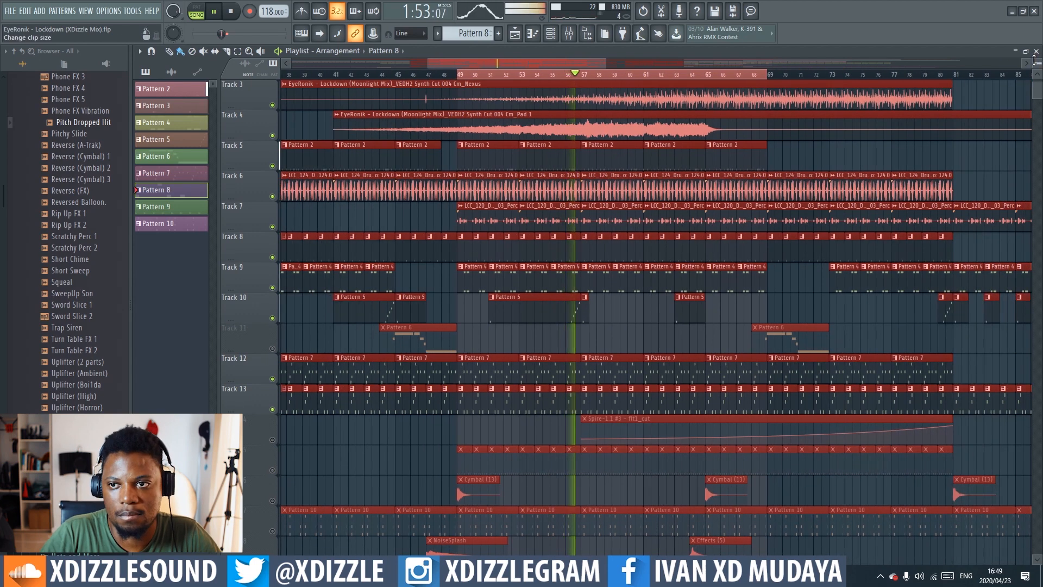
{"action": "scroll", "coordinate": [1035, 61], "scroll_direction": "down", "scroll_amount": 2}
{"action": "scroll", "coordinate": [1034, 60], "scroll_direction": "up", "scroll_amount": 1}
{"action": "scroll", "coordinate": [740, 171], "scroll_direction": "down", "scroll_amount": 1}
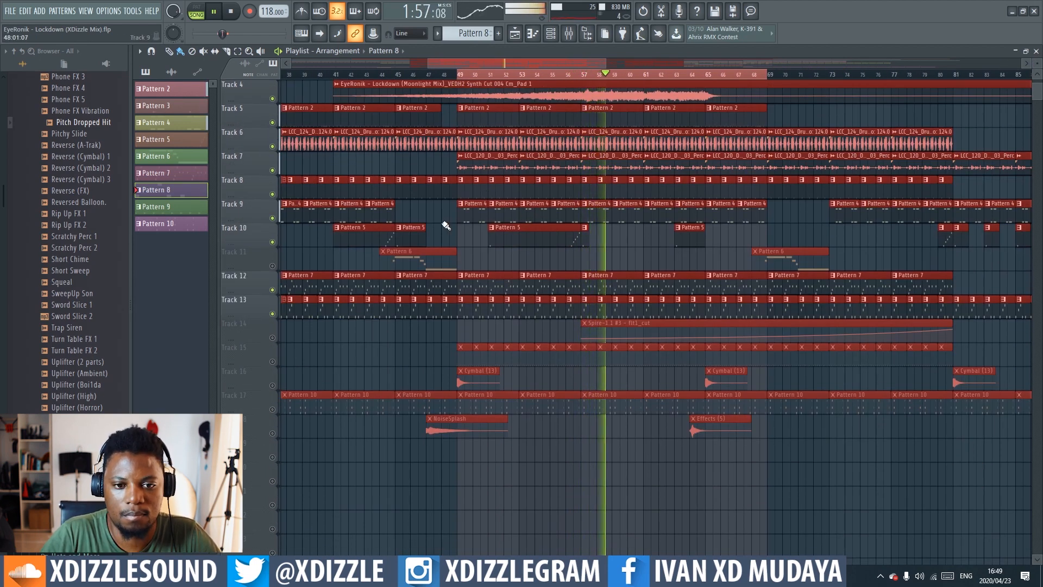
Unmute Track 15 and audition Pattern 9 on its own and within the arrangement.
{"action": "key", "text": "space"}
{"action": "left_click", "coordinate": [272, 362]}
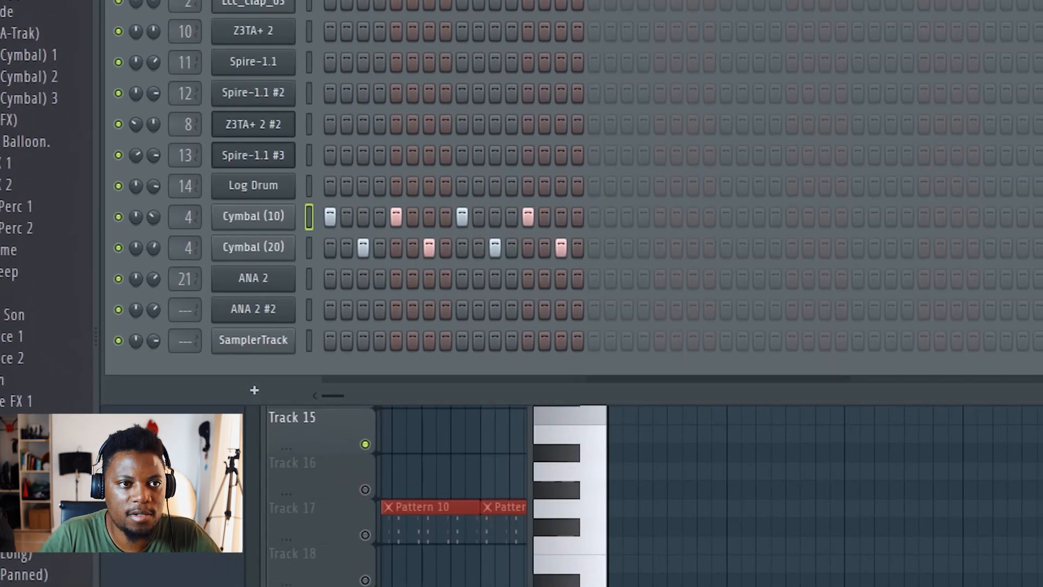
{"action": "key", "text": "space"}
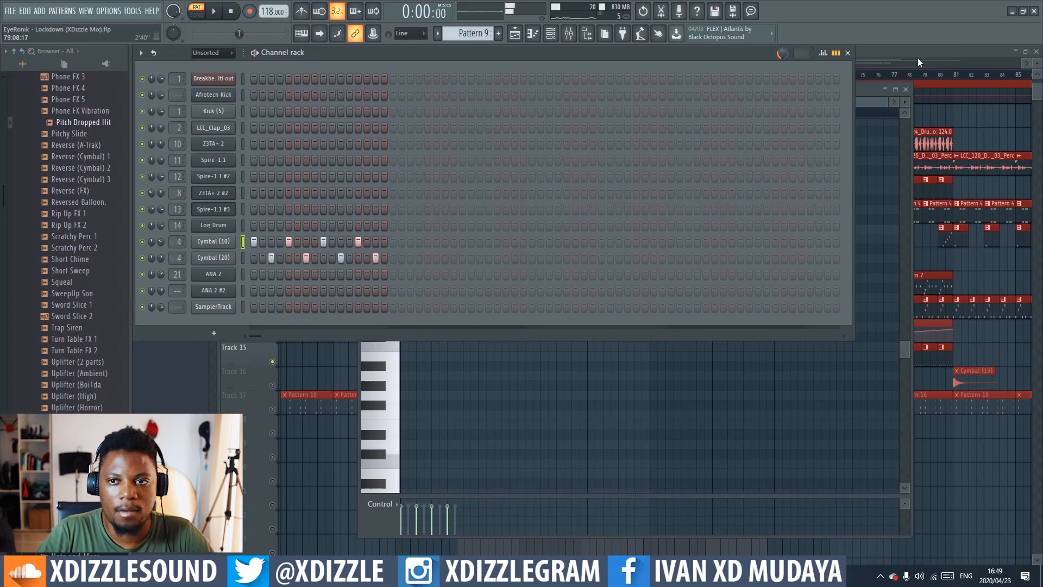
{"action": "left_click", "coordinate": [918, 57]}
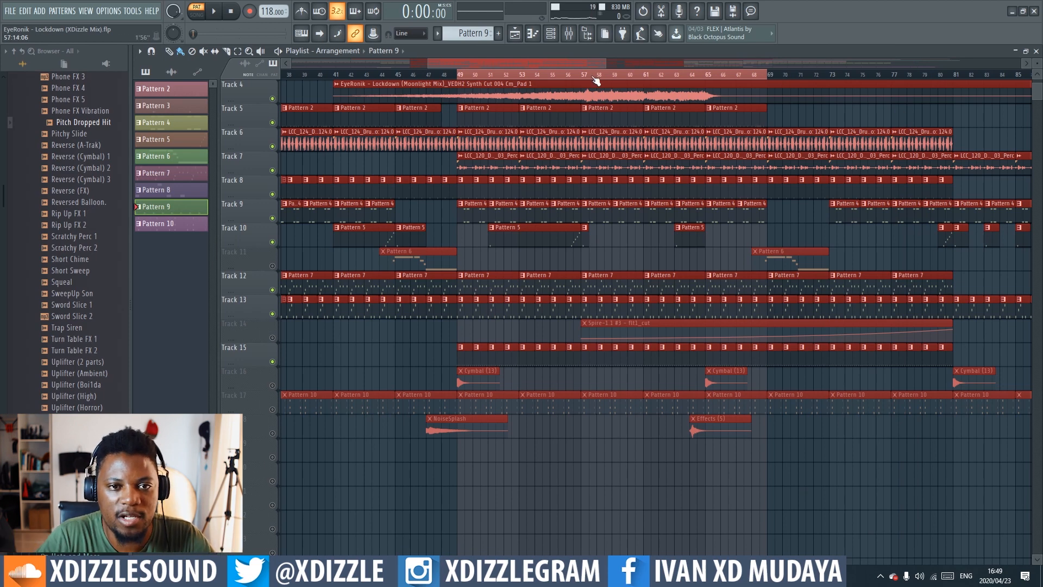
{"action": "key", "text": "space"}
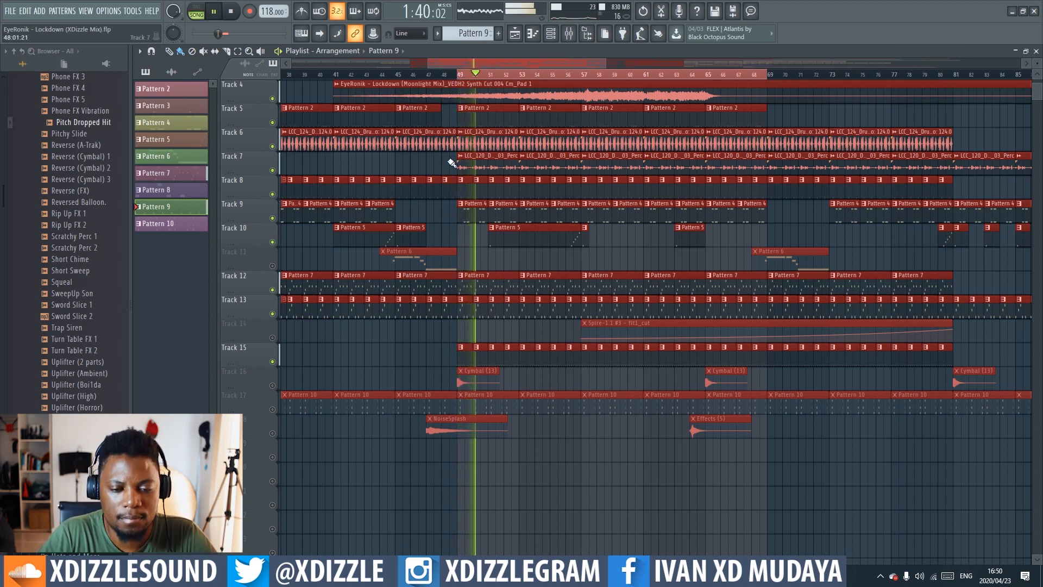
Unmute Track 16 and play the arrangement from bar 49 with its Cymbal (13) clips.
{"action": "scroll", "coordinate": [337, 305], "scroll_direction": "down", "scroll_amount": 2}
{"action": "left_click", "coordinate": [272, 337]}
{"action": "key", "text": "space"}
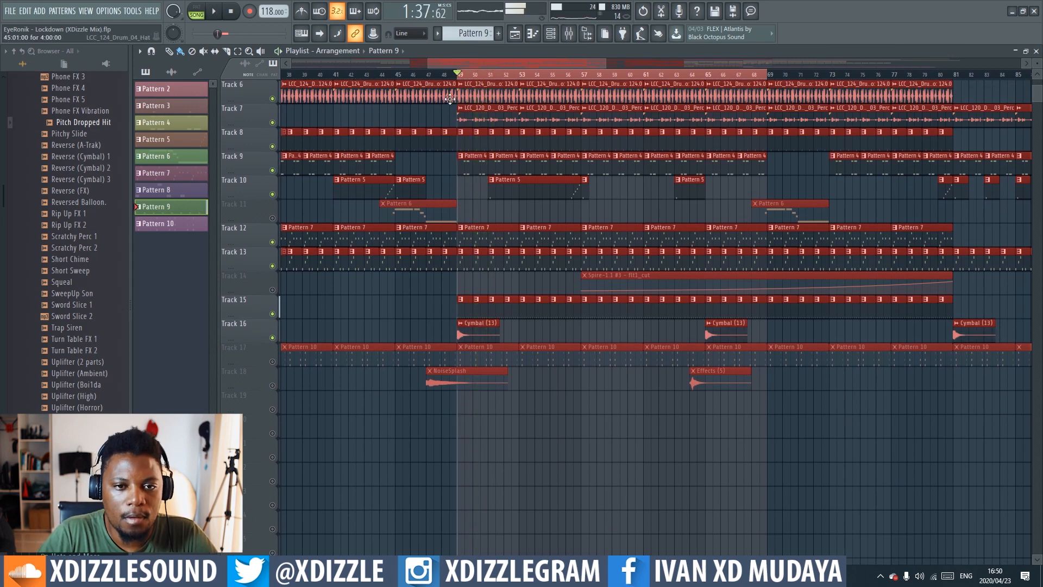
{"action": "key", "text": "space"}
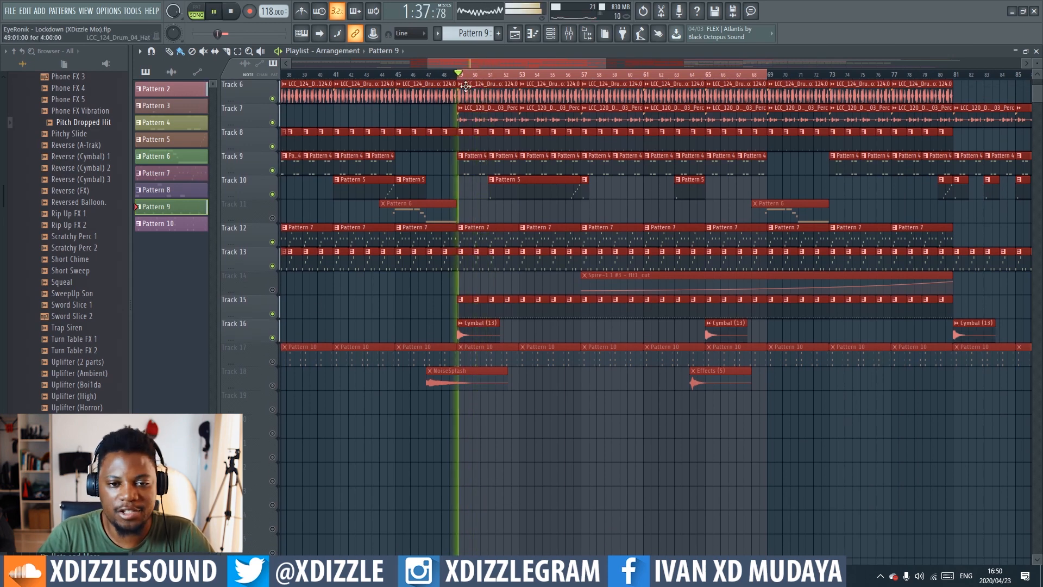
Show the Cymbal (13) clip's sample settings and return to the playlist with the arrangement playing.
{"action": "double_click", "coordinate": [477, 328]}
{"action": "key", "text": "space"}
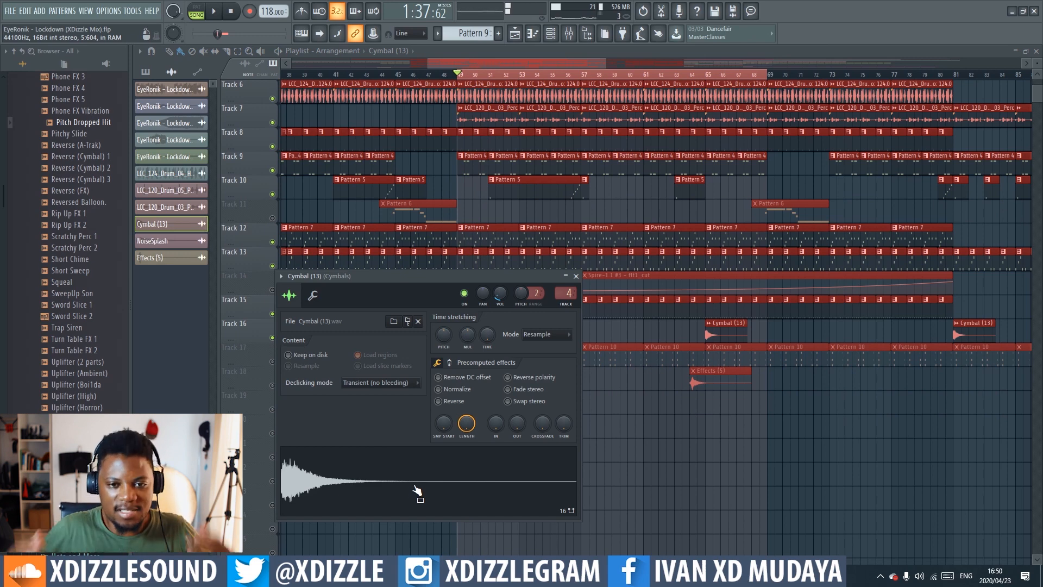
{"action": "key", "text": "space"}
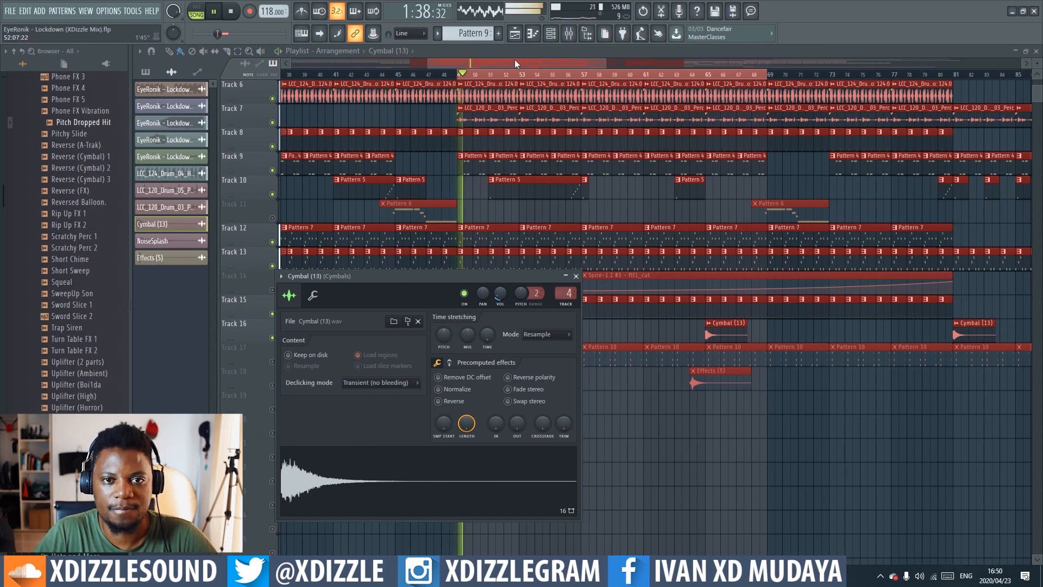
{"action": "key", "text": "Escape"}
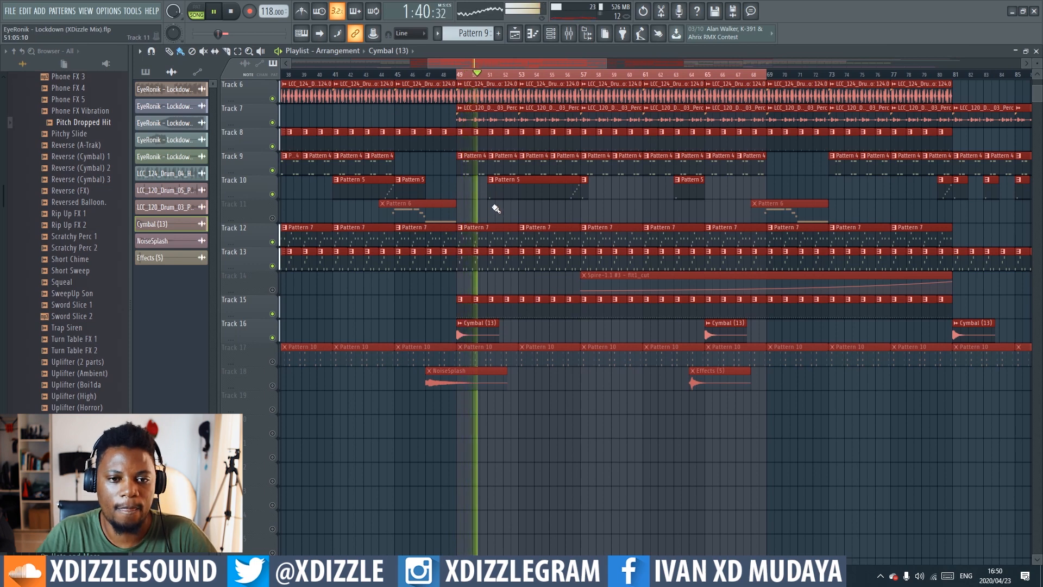
Examine the playlist layers around Tracks 6 to 18 at closer and wider zoom while the arrangement plays.
{"action": "scroll", "coordinate": [481, 69], "scroll_direction": "up", "scroll_amount": 3}
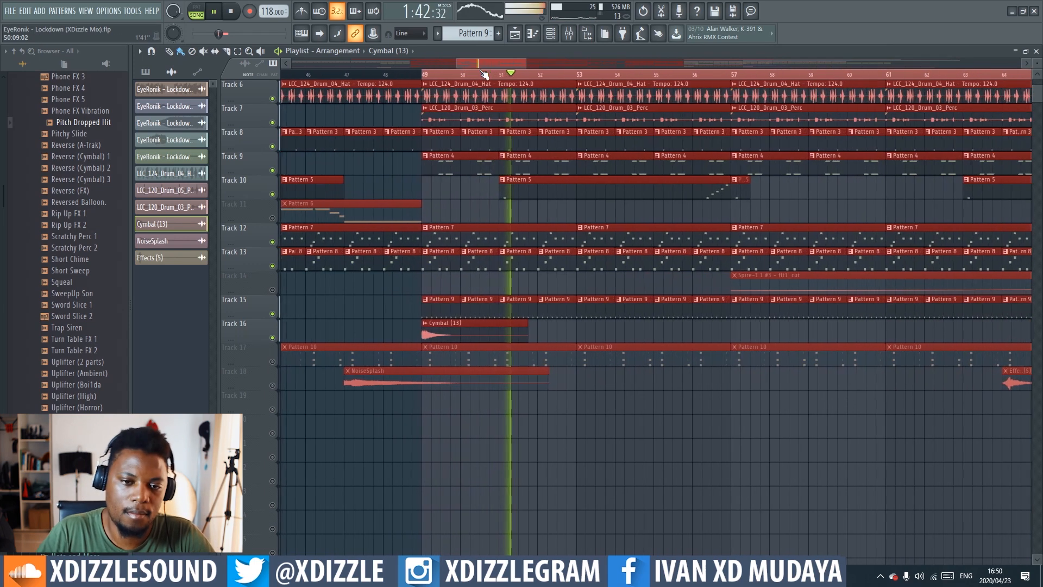
{"action": "scroll", "coordinate": [1037, 64], "scroll_direction": "up", "scroll_amount": 2}
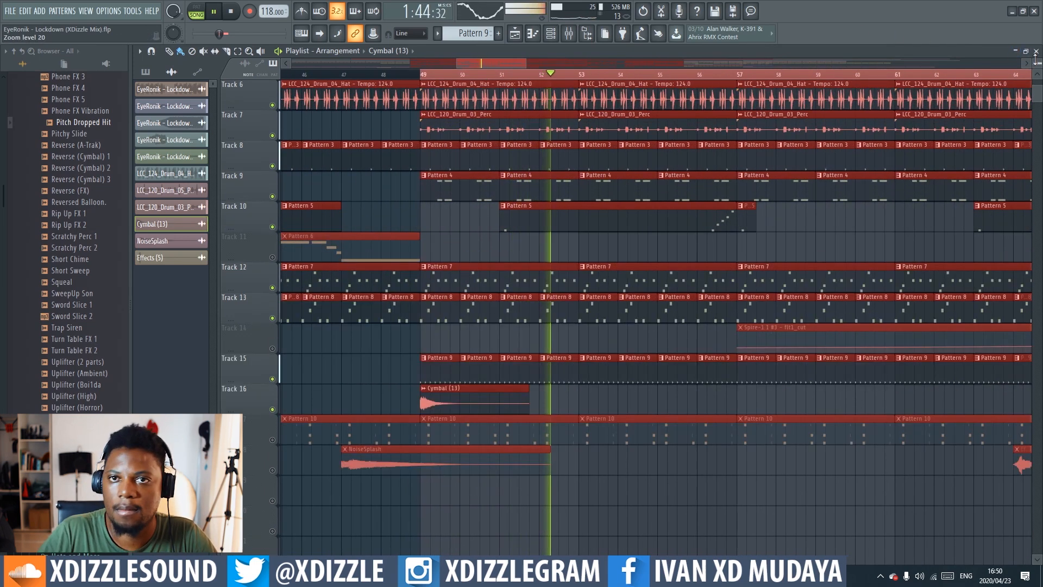
{"action": "scroll", "coordinate": [678, 196], "scroll_direction": "down", "scroll_amount": 3}
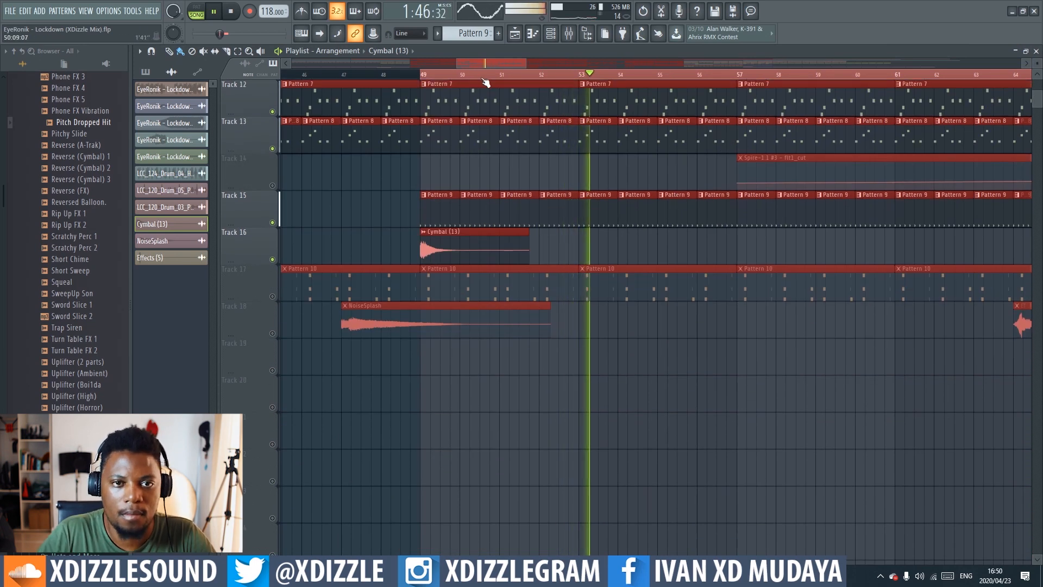
{"action": "scroll", "coordinate": [484, 76], "scroll_direction": "down", "scroll_amount": 2}
{"action": "scroll", "coordinate": [486, 77], "scroll_direction": "down", "scroll_amount": 1}
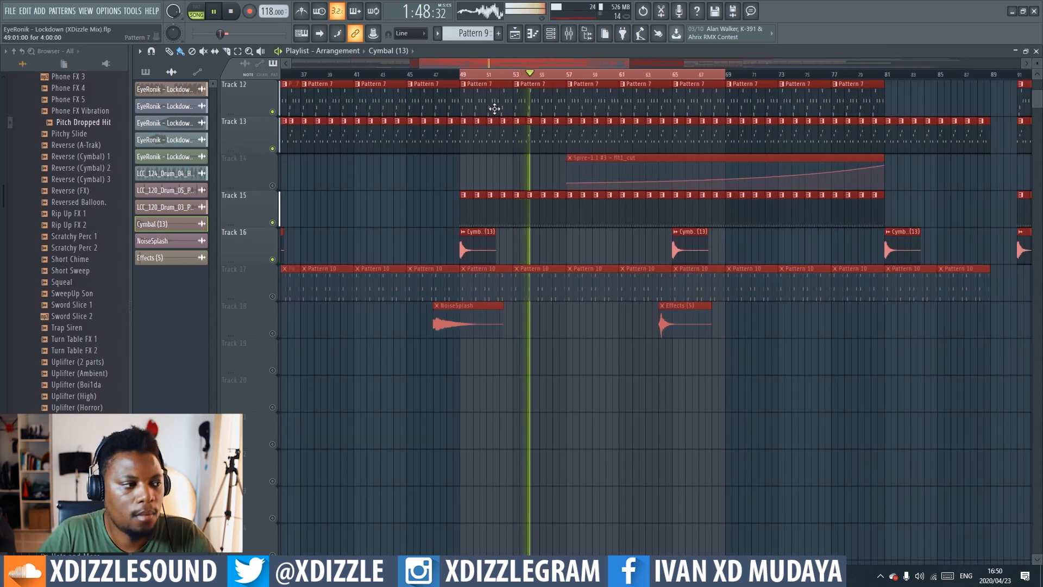
{"action": "scroll", "coordinate": [494, 109], "scroll_direction": "up", "scroll_amount": 1}
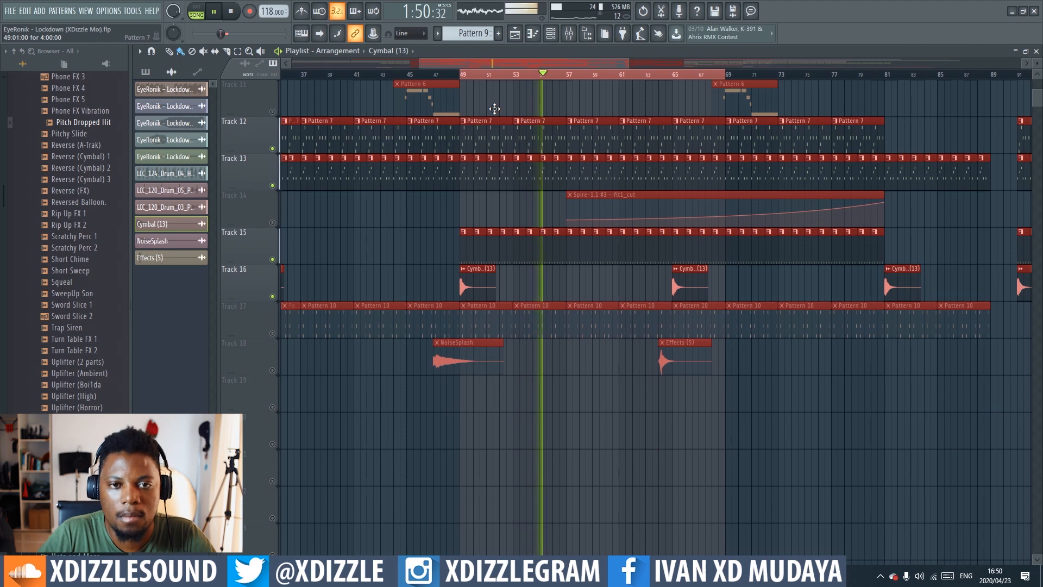
{"action": "scroll", "coordinate": [570, 169], "scroll_direction": "up", "scroll_amount": 3}
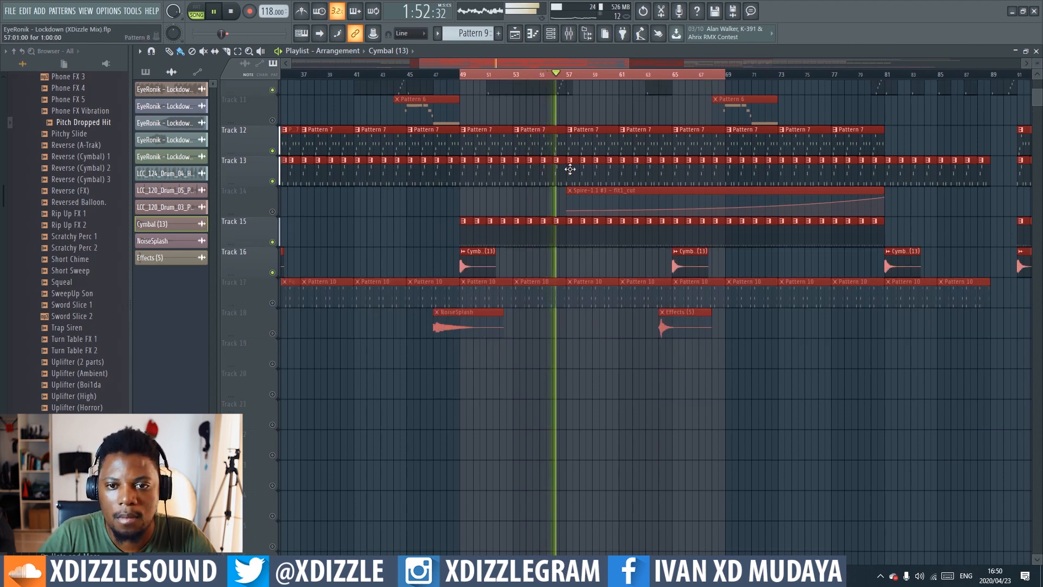
{"action": "scroll", "coordinate": [570, 169], "scroll_direction": "down", "scroll_amount": 3}
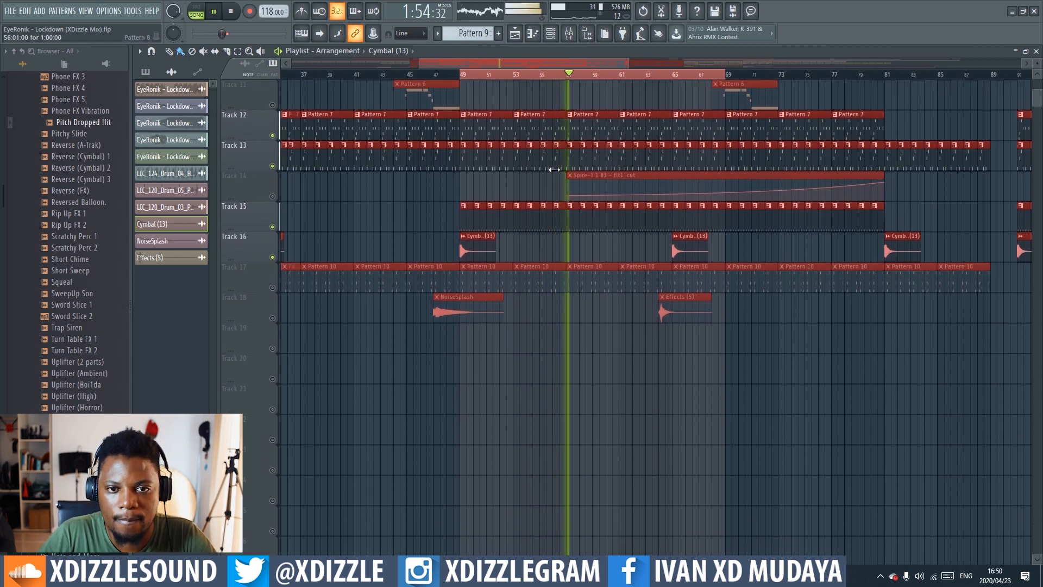
Unmute Track 17 and audition Pattern 10 with its ANA 2 notes in the channel rack.
{"action": "key", "text": "space"}
{"action": "left_click", "coordinate": [272, 288]}
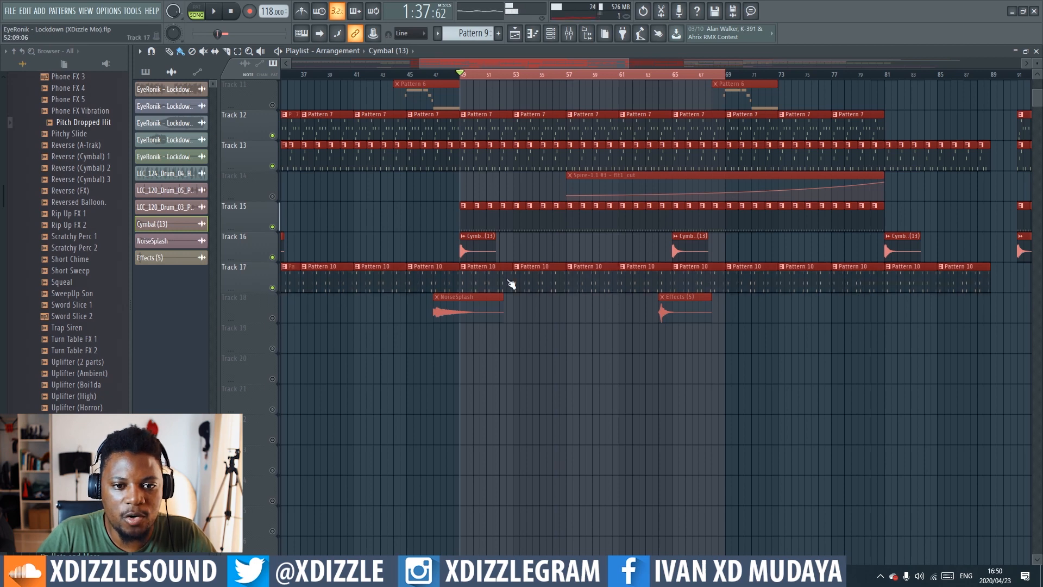
{"action": "double_click", "coordinate": [511, 284]}
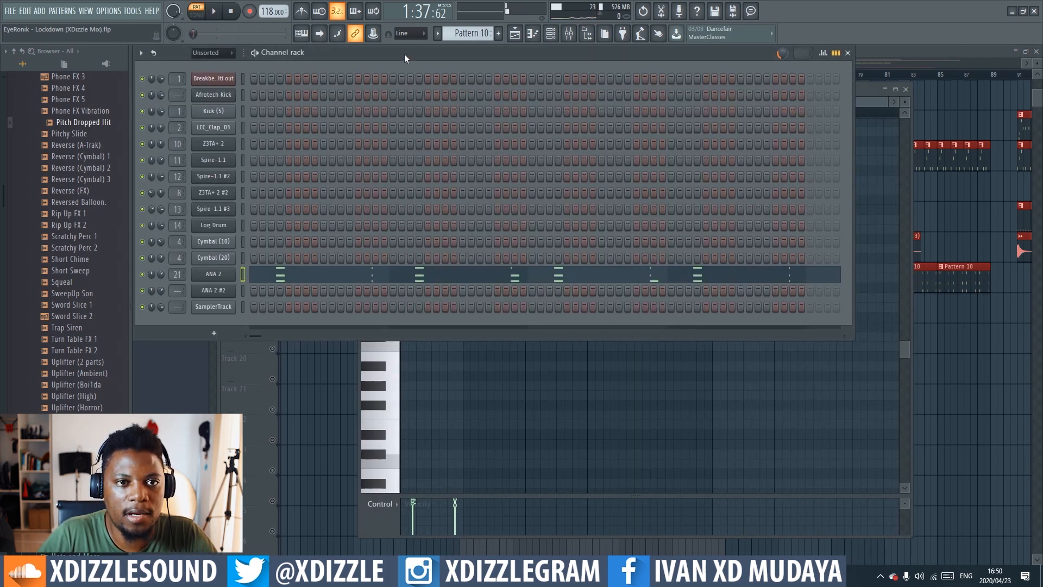
{"action": "key", "text": "space"}
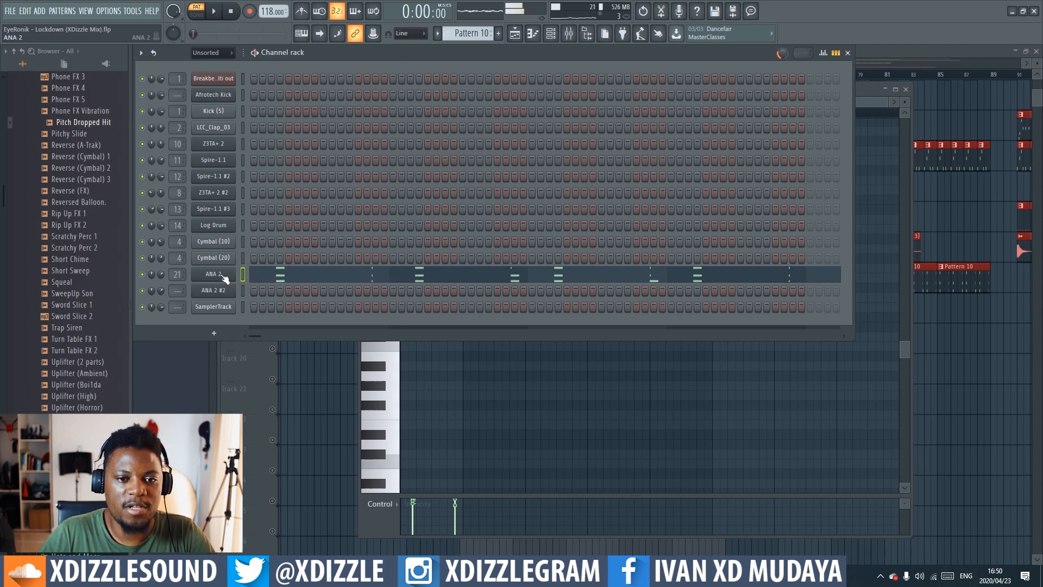
Show the ANA 2 synth settings and reposition the plugin window so its controls can be viewed.
{"action": "left_click", "coordinate": [224, 277]}
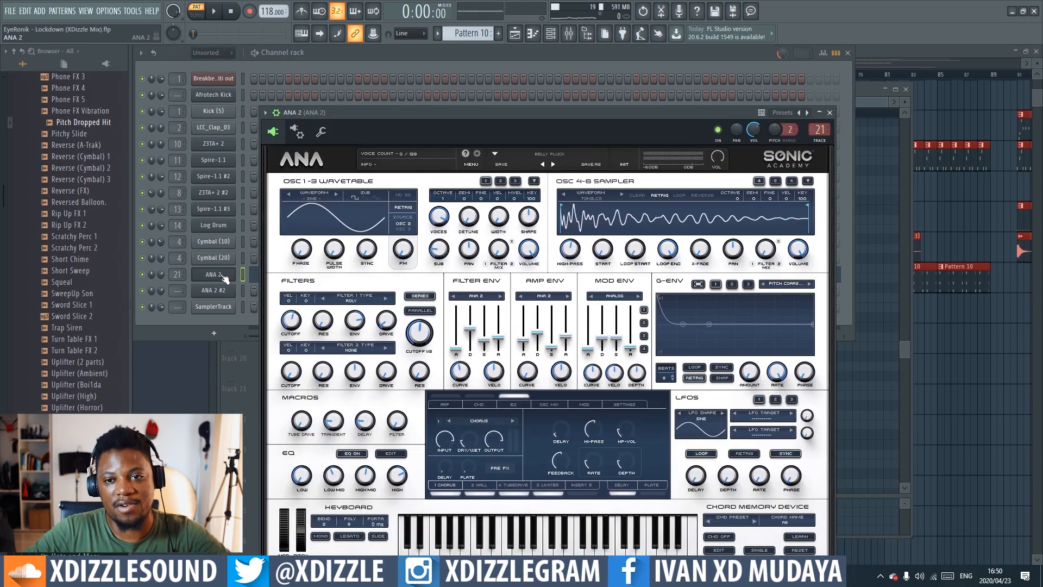
{"action": "left_click_drag", "start_coordinate": [508, 112], "coordinate": [489, 90]}
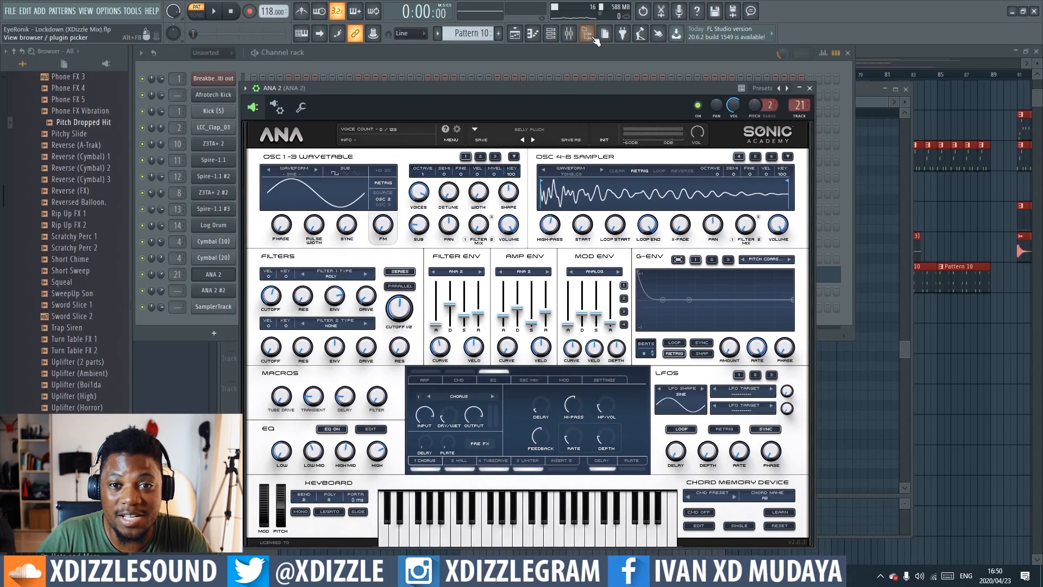
{"action": "left_click", "coordinate": [587, 34]}
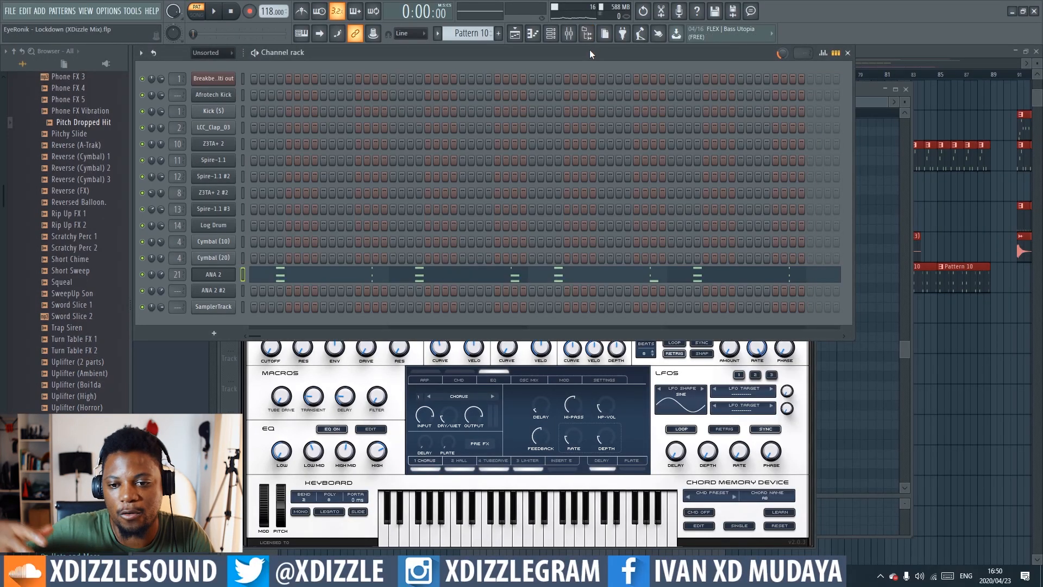
{"action": "left_click", "coordinate": [247, 360]}
{"action": "left_click_drag", "start_coordinate": [426, 90], "coordinate": [459, 70]}
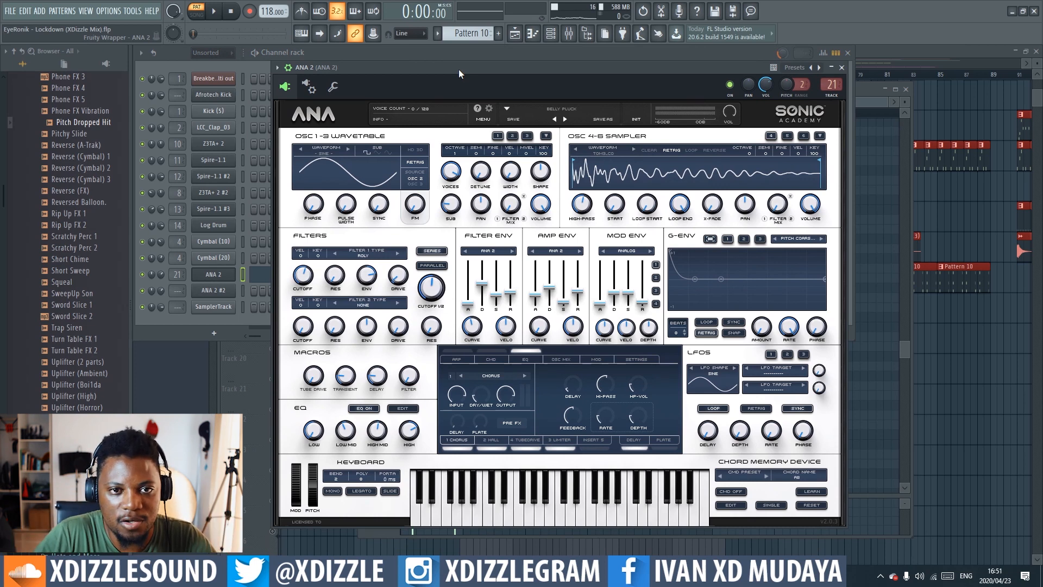
{"action": "left_click_drag", "start_coordinate": [458, 69], "coordinate": [499, 71]}
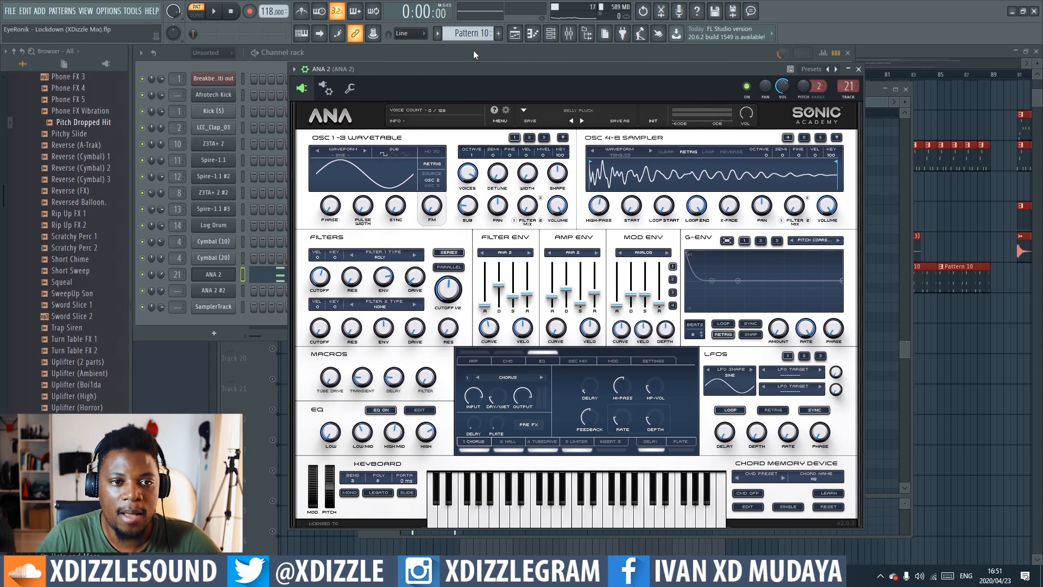
{"action": "left_click_drag", "start_coordinate": [472, 68], "coordinate": [491, 92]}
Play Pattern 10 by itself and return to the playlist.
{"action": "key", "text": "space"}
{"action": "left_click", "coordinate": [461, 58]}
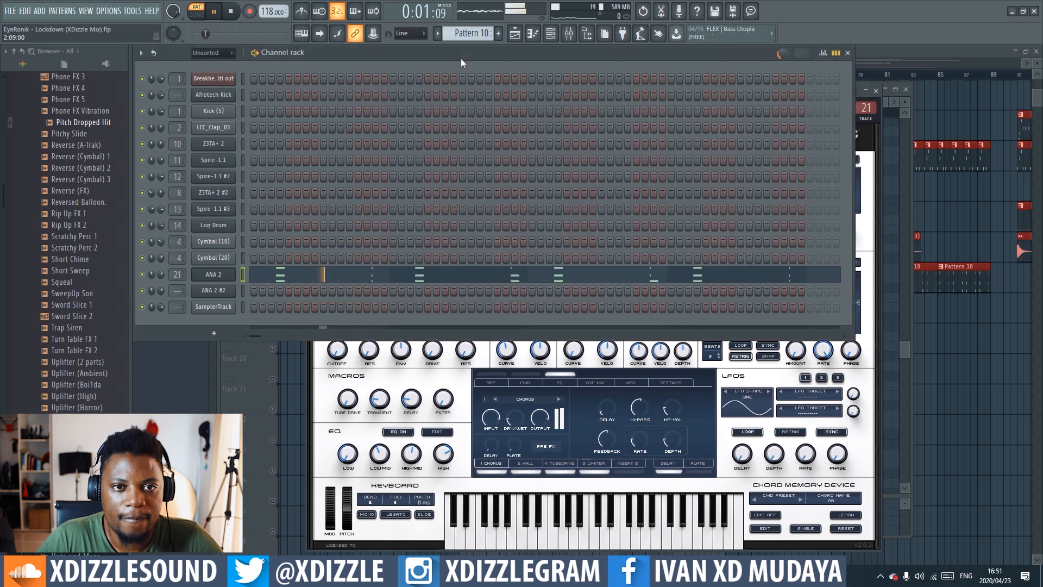
{"action": "key", "text": "F5"}
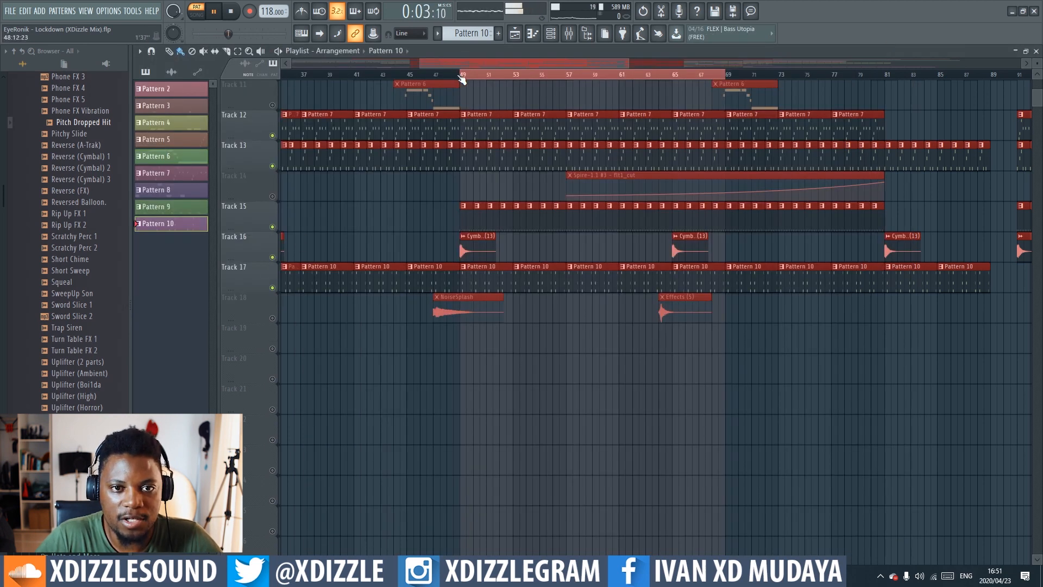
Play the arrangement in song mode from bar 49 to hear Pattern 10 with the other layers.
{"action": "left_click", "coordinate": [461, 74]}
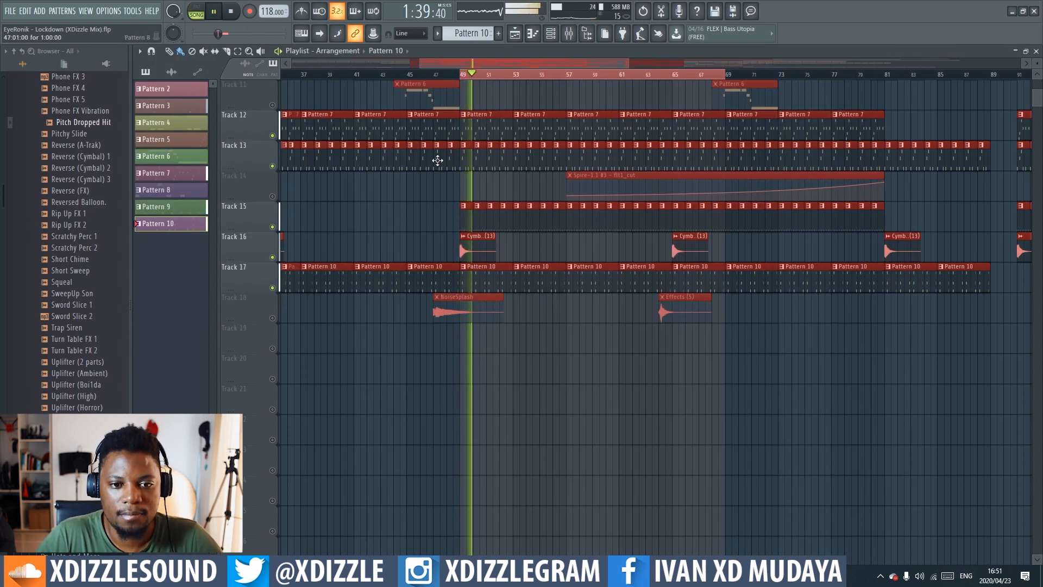
{"action": "scroll", "coordinate": [453, 74], "scroll_direction": "up", "scroll_amount": 3}
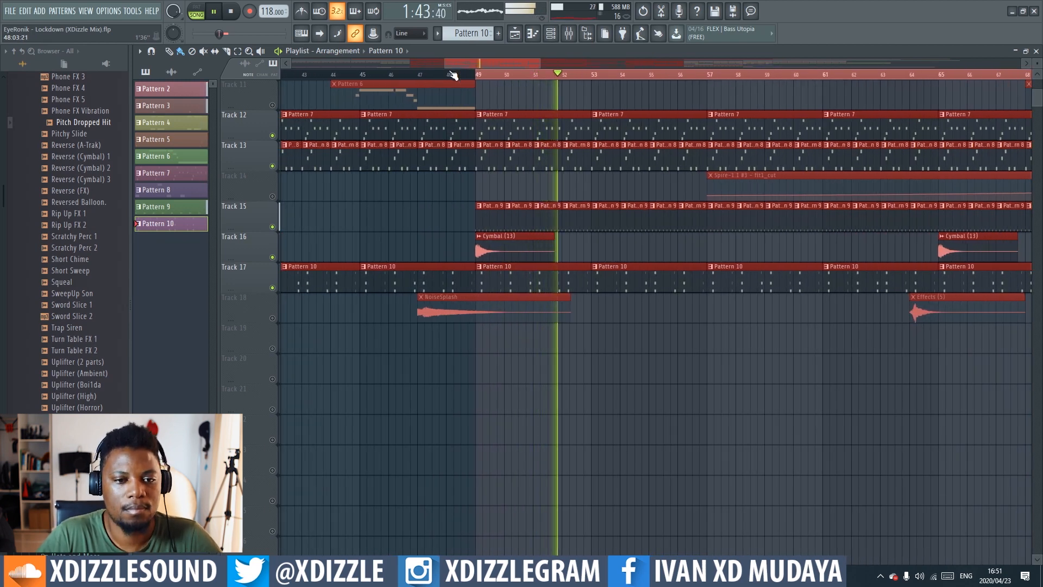
{"action": "scroll", "coordinate": [473, 76], "scroll_direction": "down", "scroll_amount": 2}
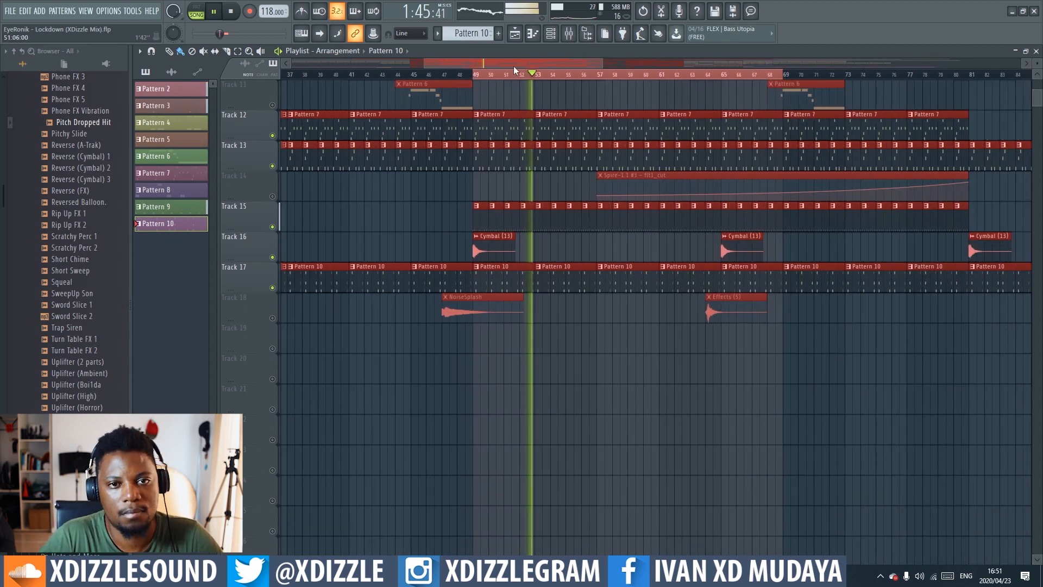
{"action": "scroll", "coordinate": [524, 77], "scroll_direction": "up", "scroll_amount": 3}
{"action": "scroll", "coordinate": [525, 78], "scroll_direction": "up", "scroll_amount": 1}
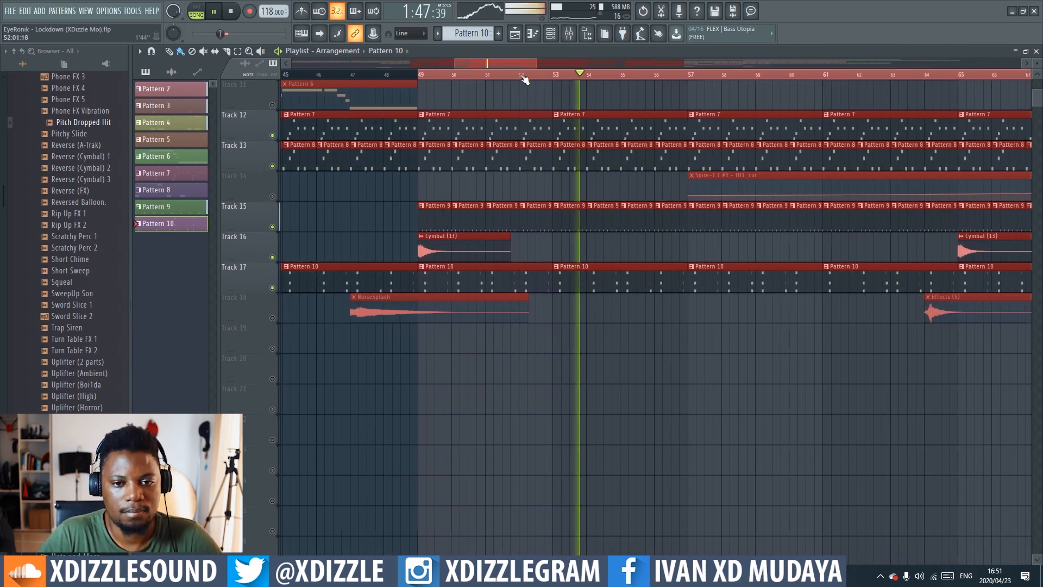
{"action": "scroll", "coordinate": [516, 78], "scroll_direction": "down", "scroll_amount": 3}
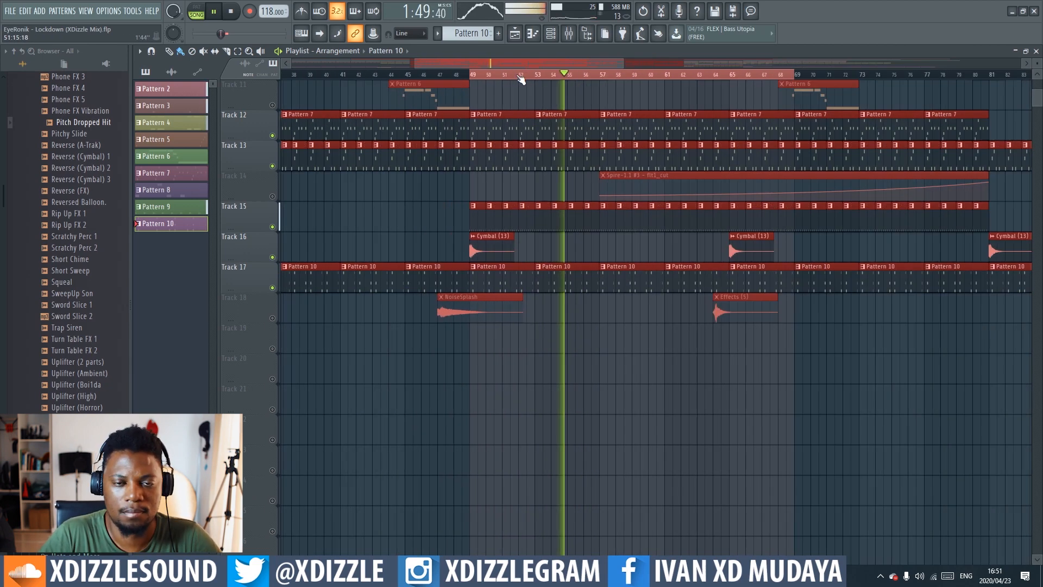
Unmute Track 18, clear the playlist time selection, and play the arrangement from the NoiseSplash clip.
{"action": "key", "text": "space"}
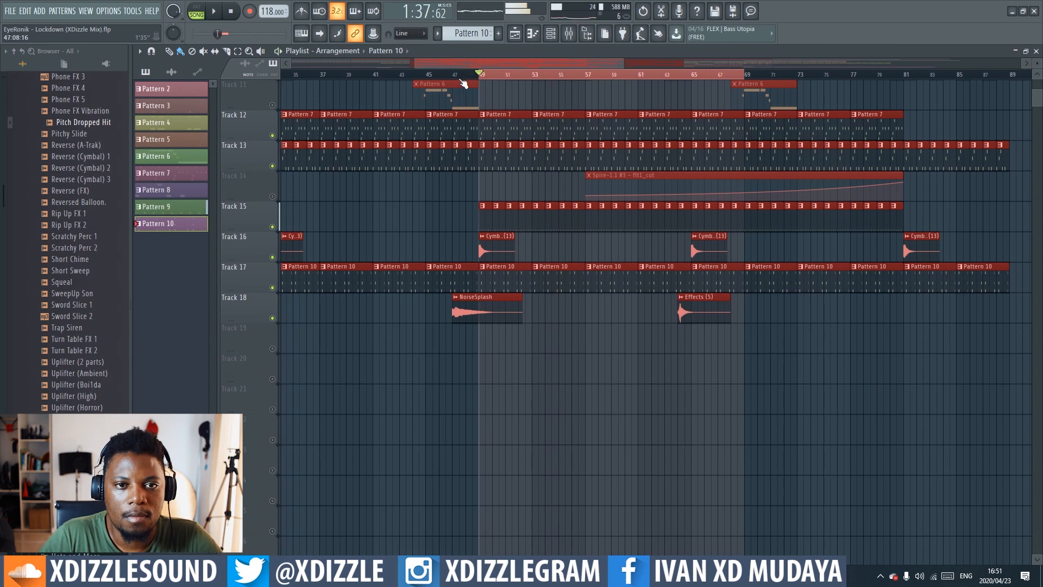
{"action": "double_click", "coordinate": [459, 75]}
{"action": "key", "text": "space"}
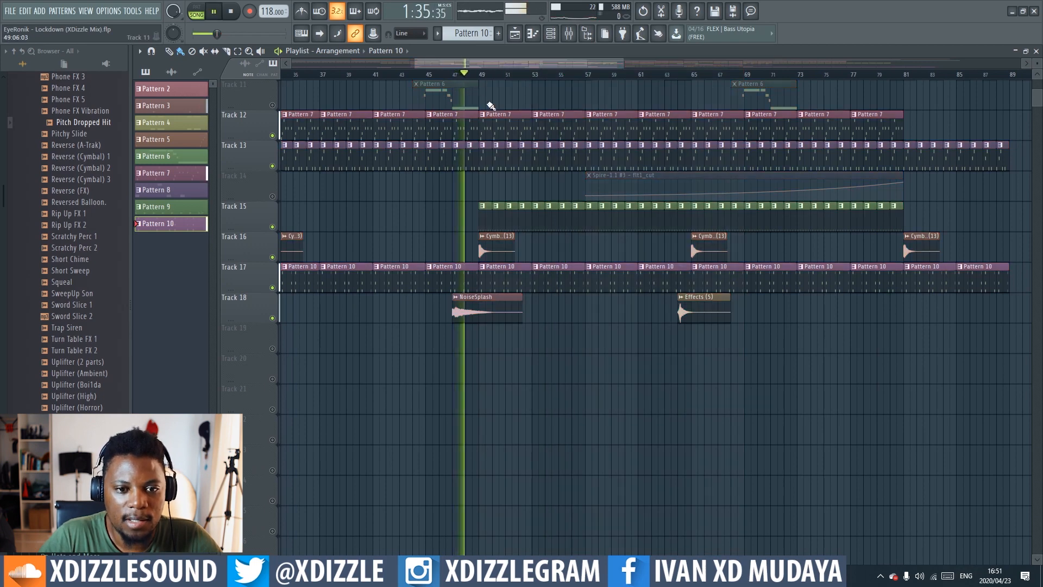
{"action": "scroll", "coordinate": [505, 124], "scroll_direction": "up", "scroll_amount": 6}
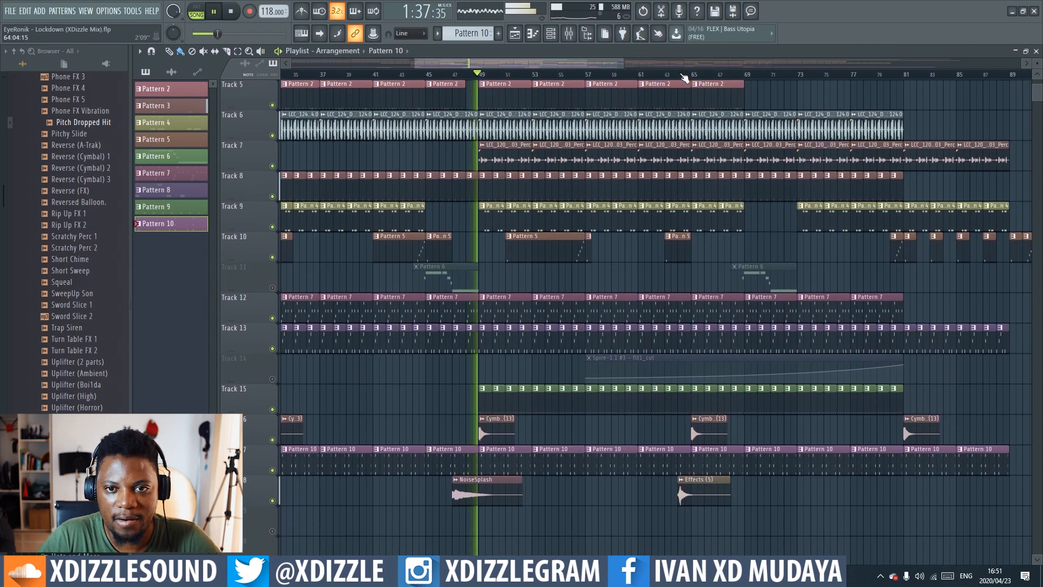
{"action": "scroll", "coordinate": [407, 79], "scroll_direction": "down", "scroll_amount": 2}
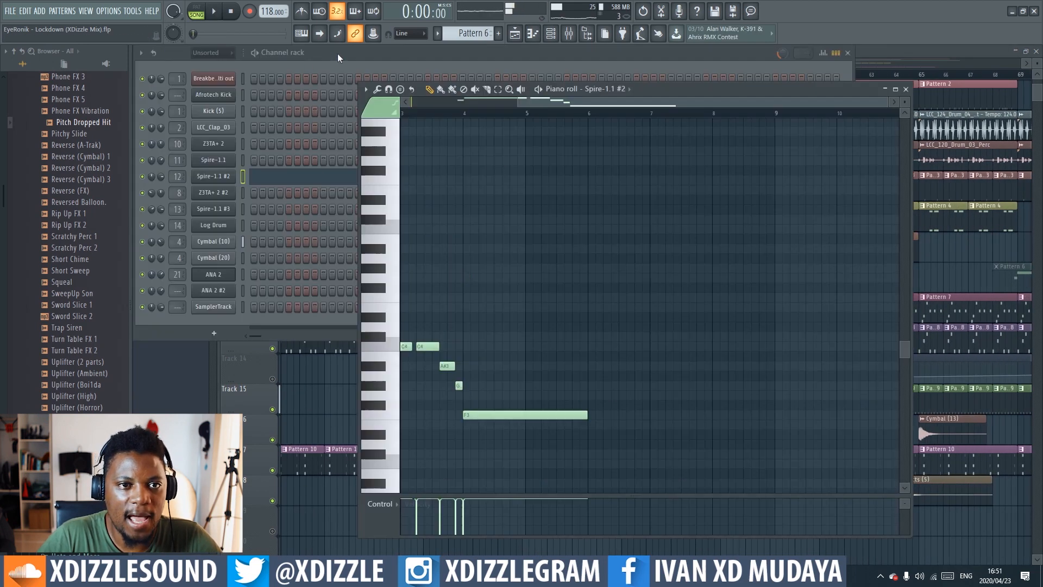
Bring the channel rack forward and play Pattern 6 by itself in pattern mode.
{"action": "left_click", "coordinate": [338, 53]}
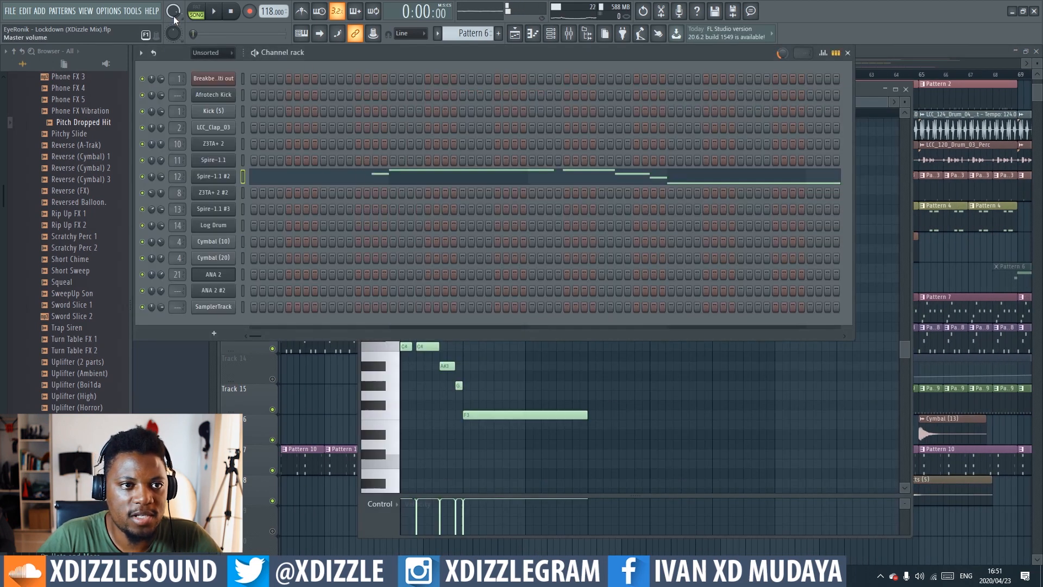
{"action": "left_click", "coordinate": [195, 10]}
{"action": "key", "text": "space"}
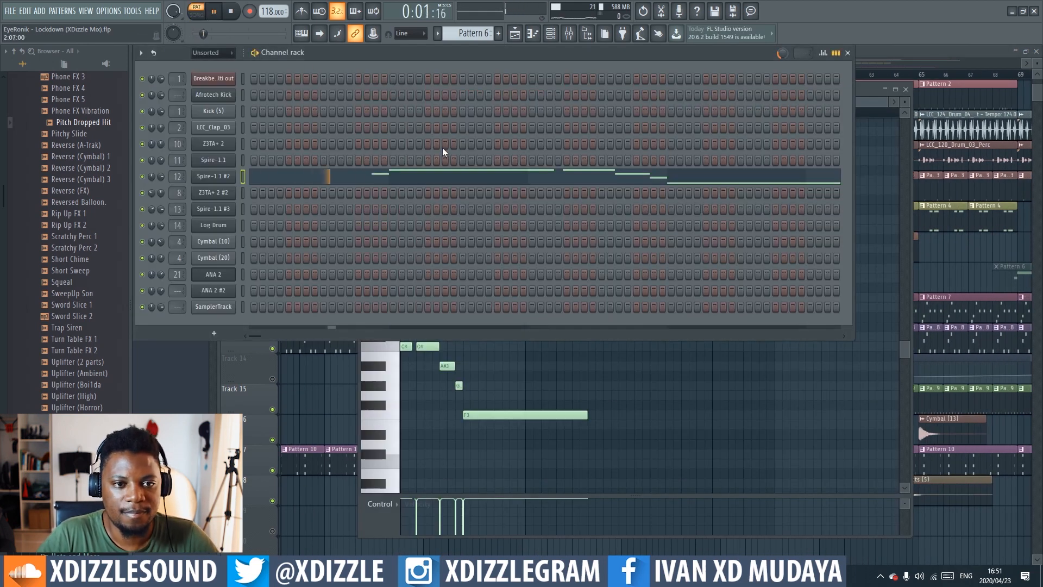
Show the Spire-1.1 #2 synth settings and reposition the plugin window so its controls can be viewed.
{"action": "left_click", "coordinate": [223, 176]}
{"action": "left_click_drag", "start_coordinate": [443, 171], "coordinate": [447, 239]}
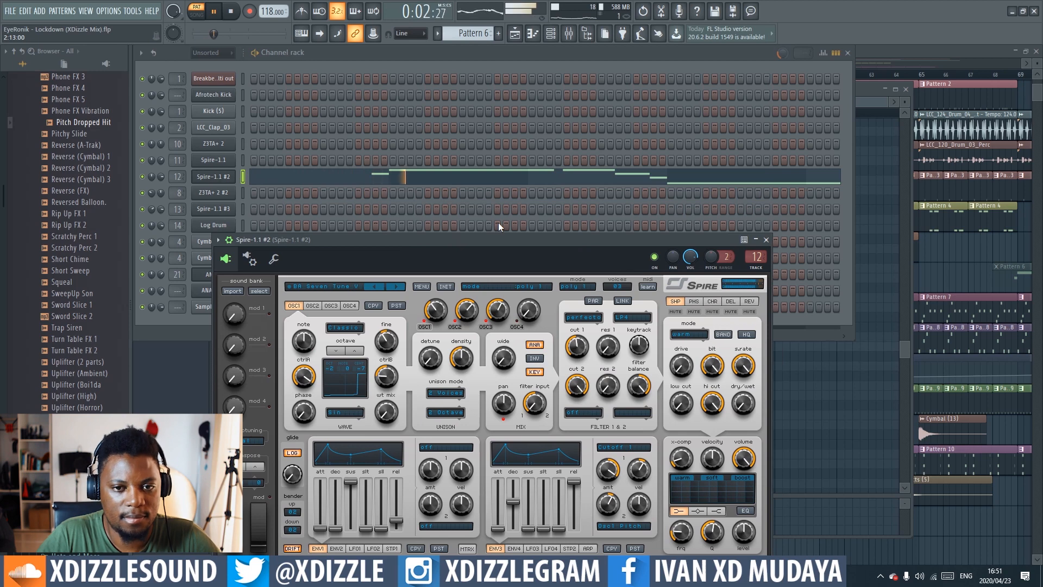
{"action": "left_click_drag", "start_coordinate": [602, 240], "coordinate": [609, 220]}
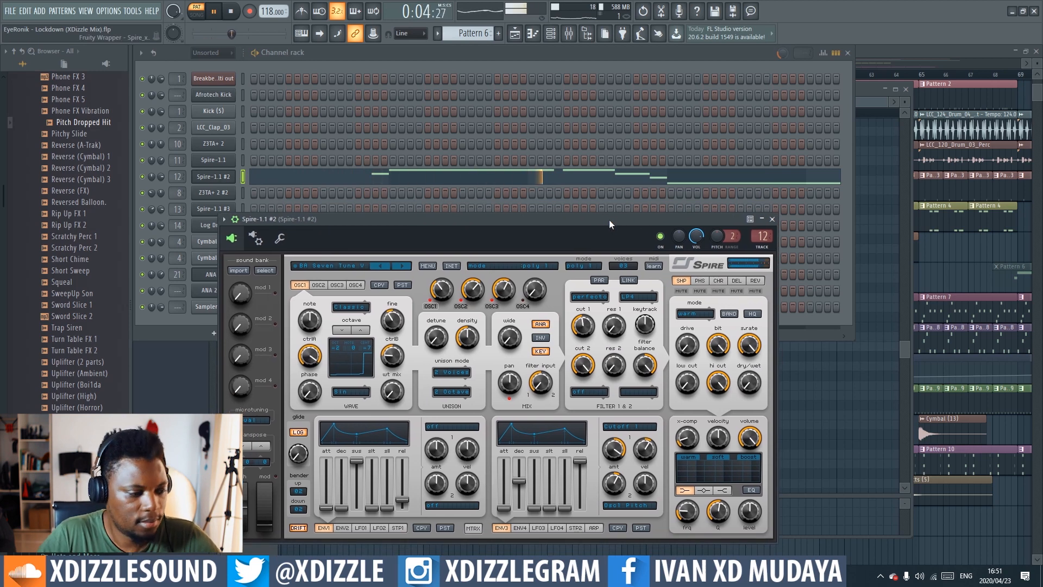
Unmute Track 11, stop playback, return to song mode and place the playhead just before the first Pattern 6 clip.
{"action": "left_click", "coordinate": [876, 52]}
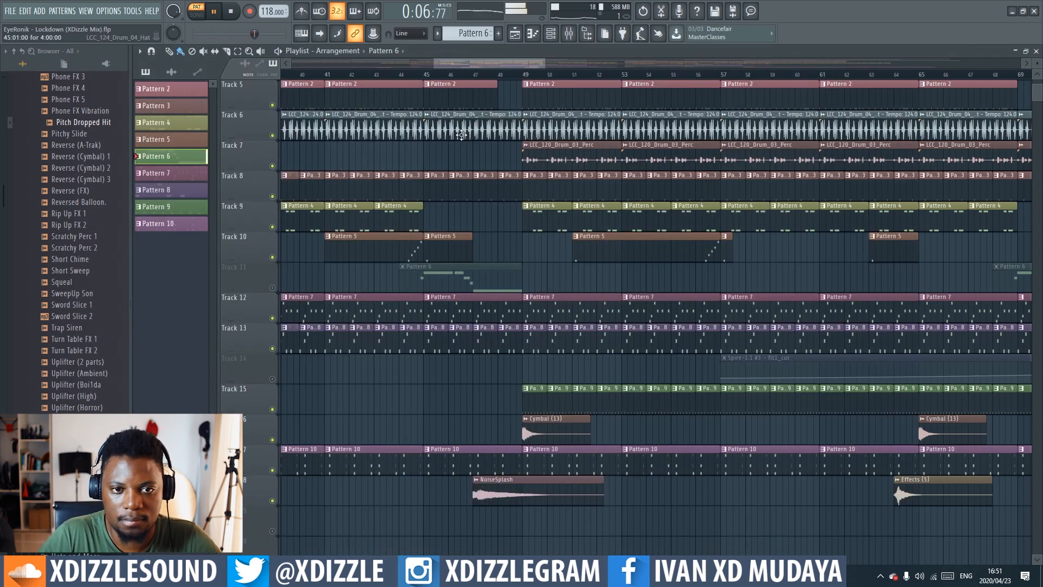
{"action": "left_click", "coordinate": [273, 287]}
{"action": "key", "text": "space"}
{"action": "key", "text": "l"}
{"action": "left_click", "coordinate": [392, 75]}
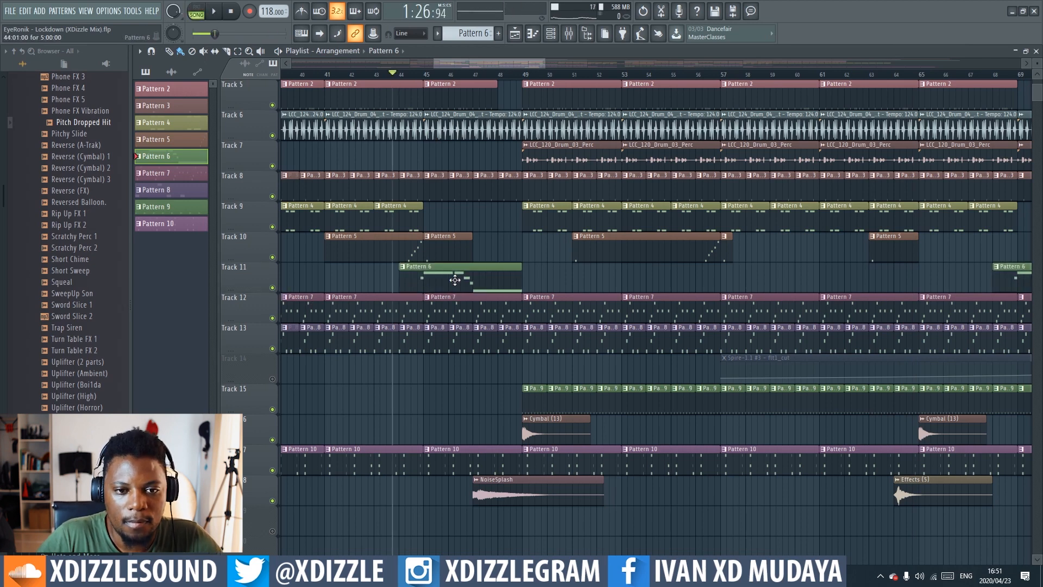
Show the mixer track of Pattern 6's Spire-1.1 #2 channel and set its low EQ band frequency to 188 Hz.
{"action": "double_click", "coordinate": [455, 280]}
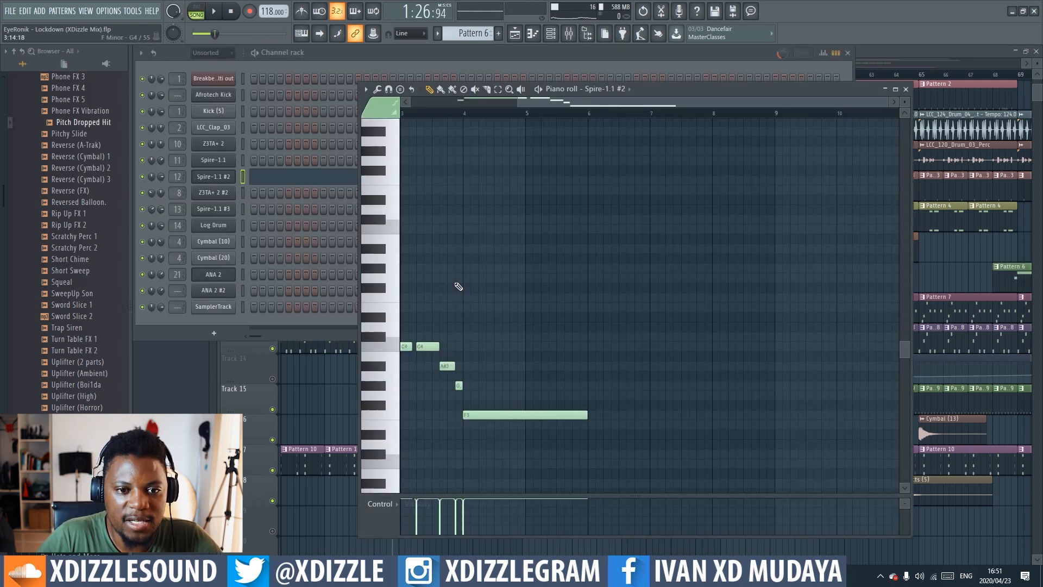
{"action": "double_click", "coordinate": [175, 177]}
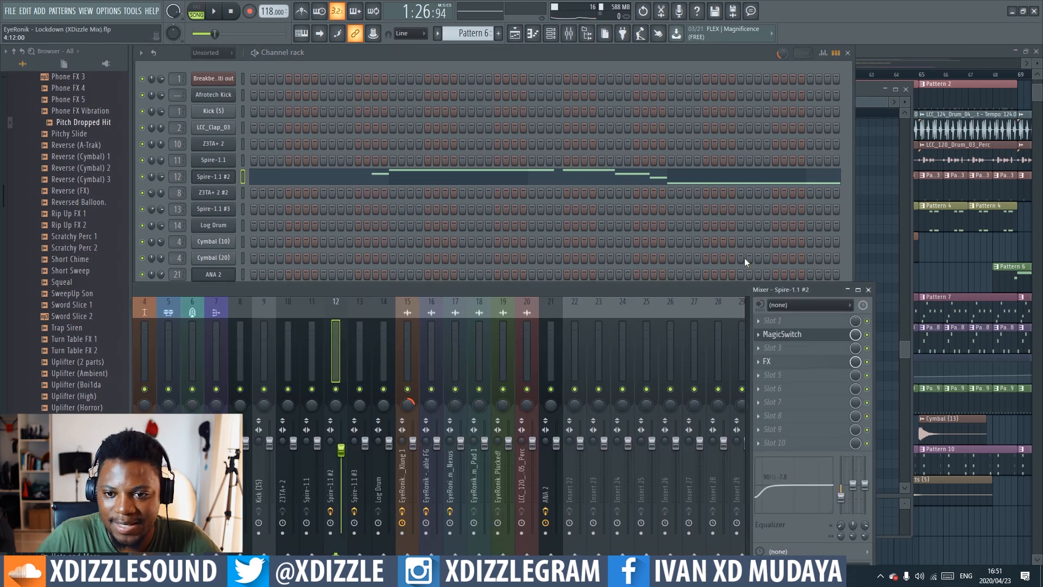
{"action": "left_click_drag", "start_coordinate": [713, 285], "coordinate": [538, 117]}
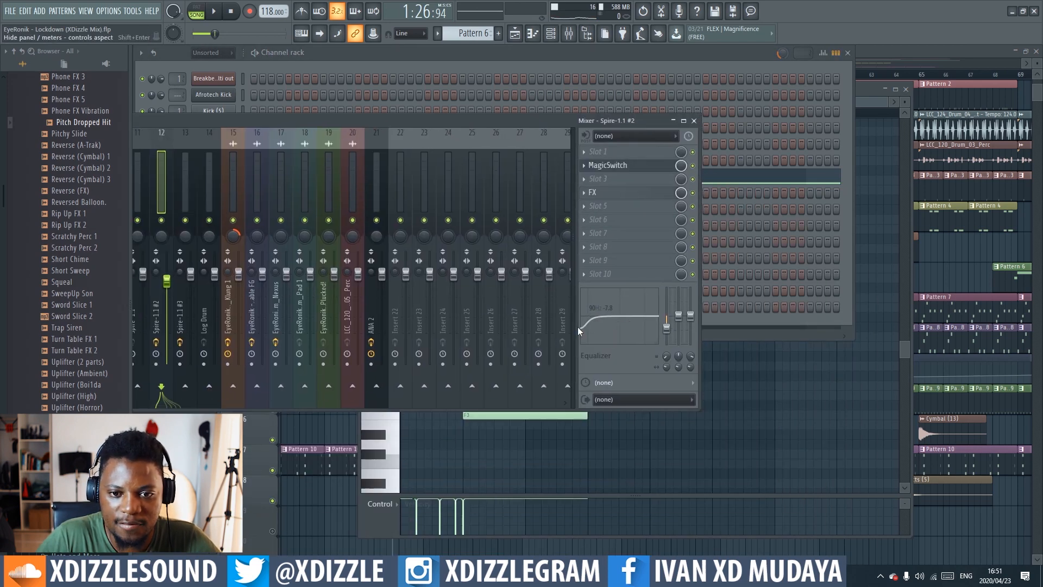
{"action": "left_click_drag", "start_coordinate": [668, 358], "coordinate": [668, 363]}
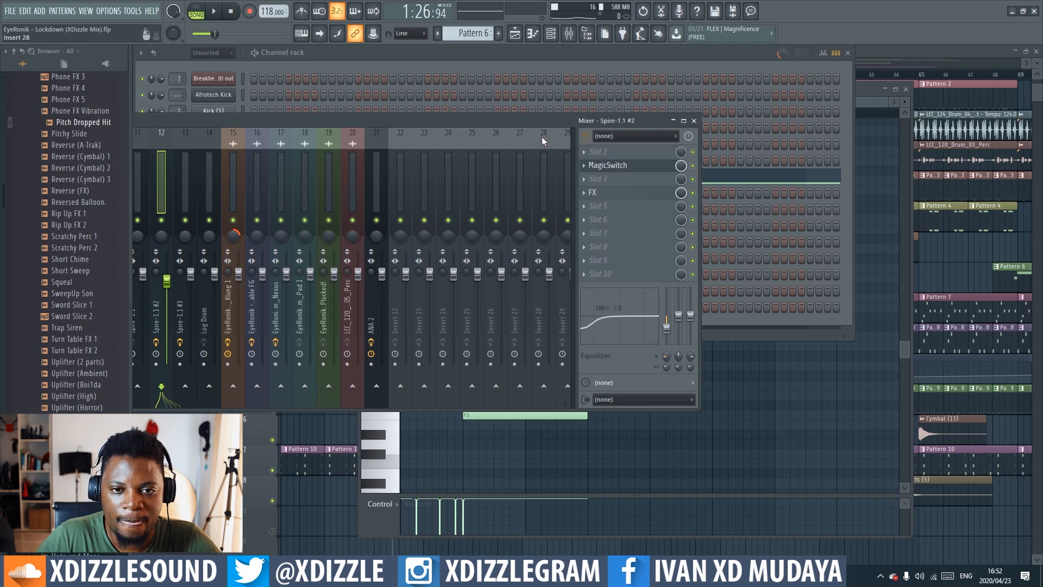
{"action": "left_click_drag", "start_coordinate": [543, 136], "coordinate": [559, 156]}
Show the MagicSwitch effect on the Spire-1.1 #2 mixer track and switch it off and back on.
{"action": "left_click", "coordinate": [640, 189]}
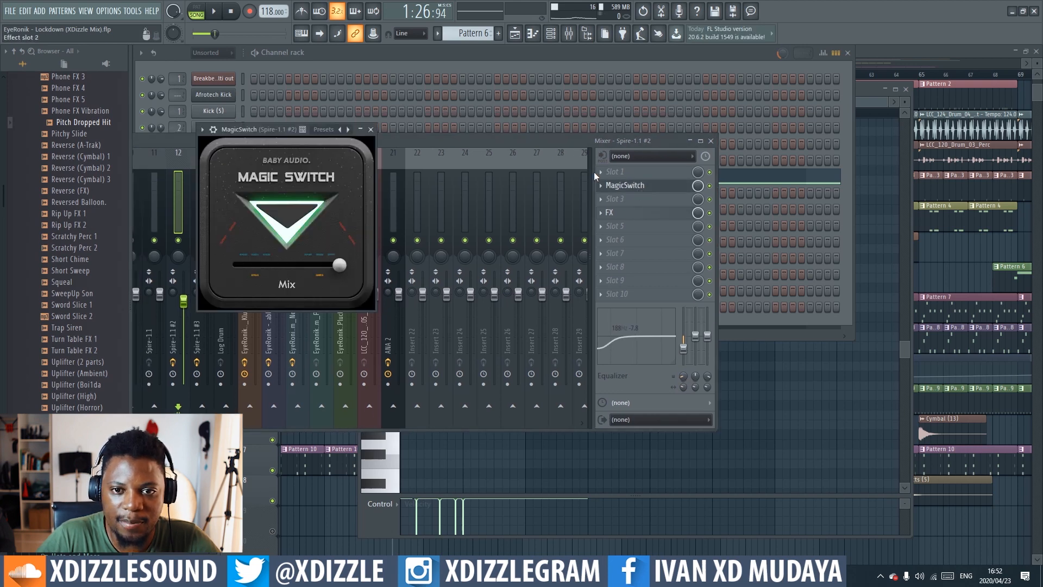
{"action": "left_click_drag", "start_coordinate": [266, 129], "coordinate": [377, 130]}
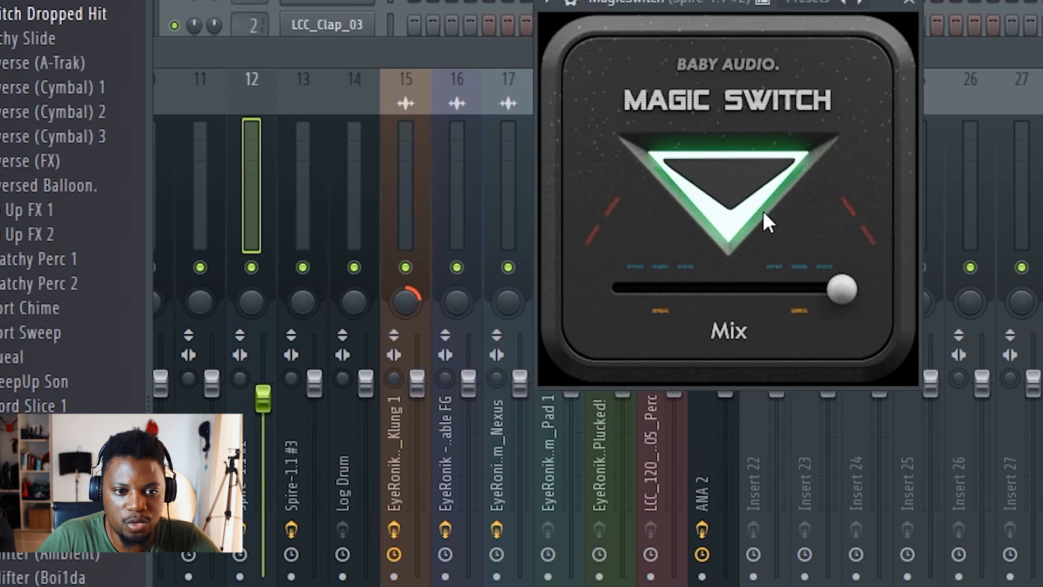
{"action": "left_click", "coordinate": [738, 188]}
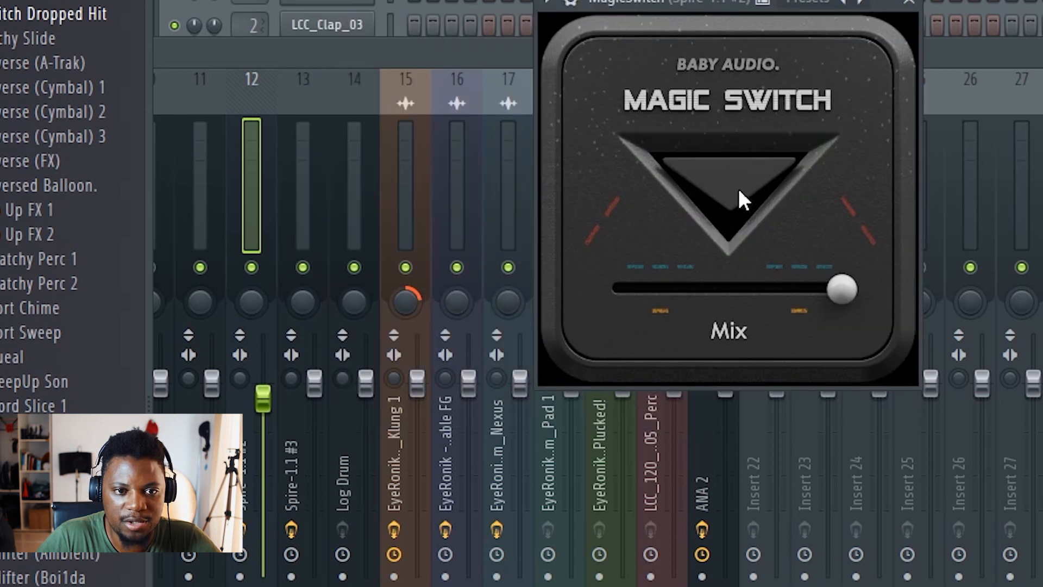
{"action": "left_click", "coordinate": [738, 188]}
{"action": "left_click_drag", "start_coordinate": [695, 8], "coordinate": [794, 77]}
{"action": "left_click", "coordinate": [790, 225]}
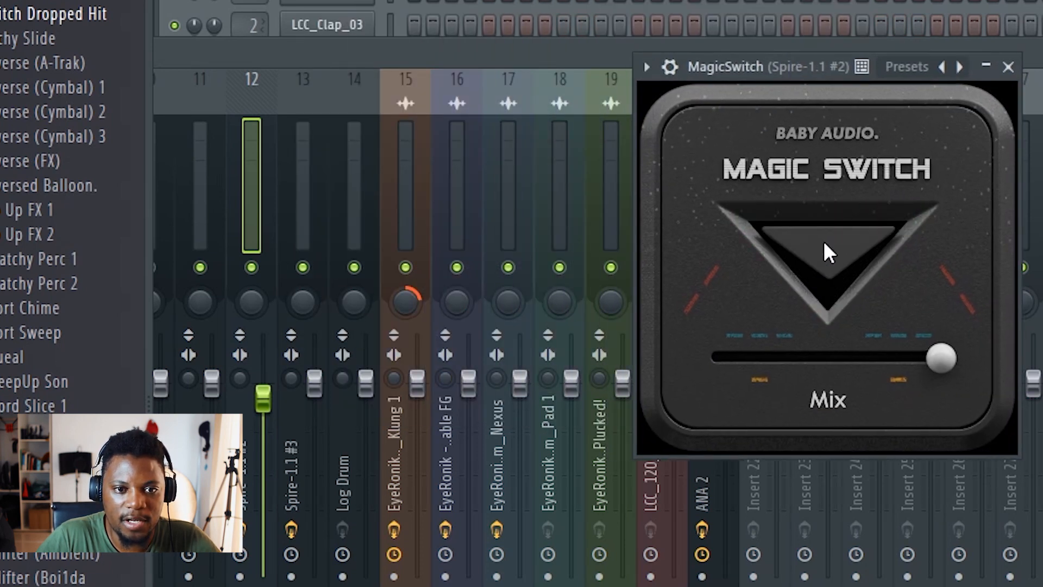
{"action": "left_click", "coordinate": [824, 249]}
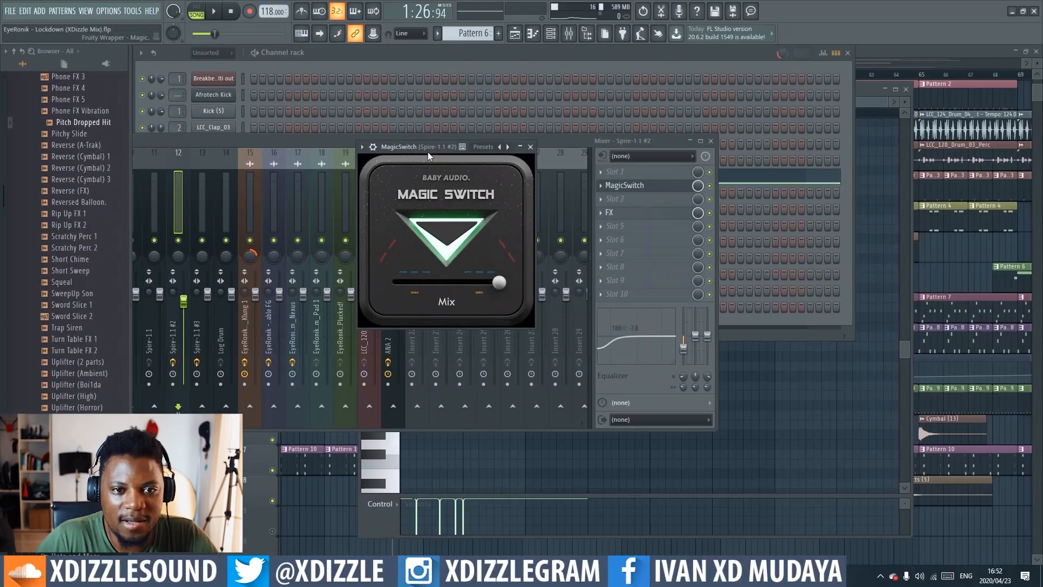
{"action": "left_click_drag", "start_coordinate": [428, 152], "coordinate": [441, 170]}
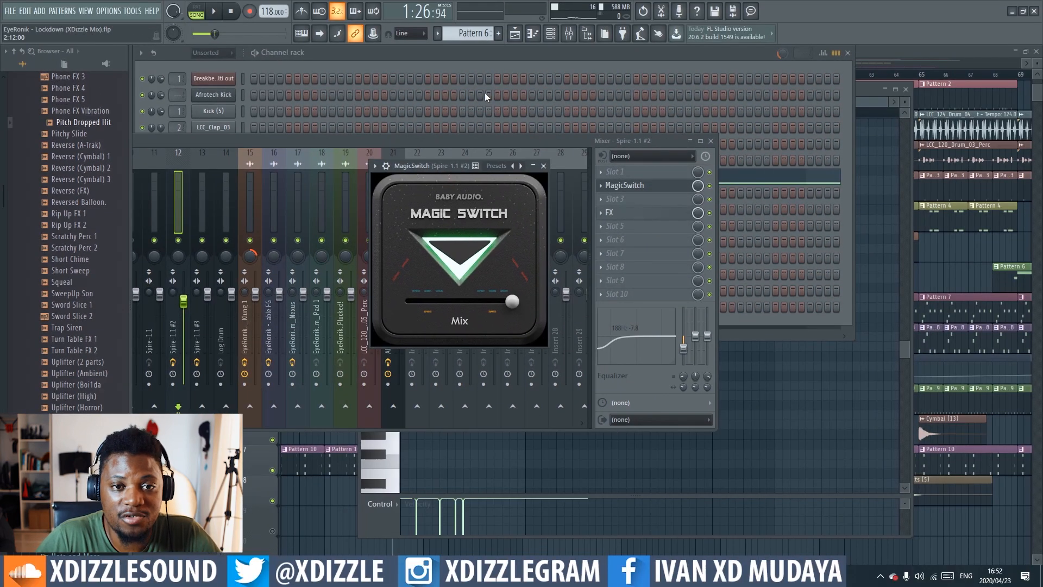
Play Pattern 6 by itself to hear Spire-1.1 #2 with its mixer effects in view.
{"action": "left_click", "coordinate": [498, 53]}
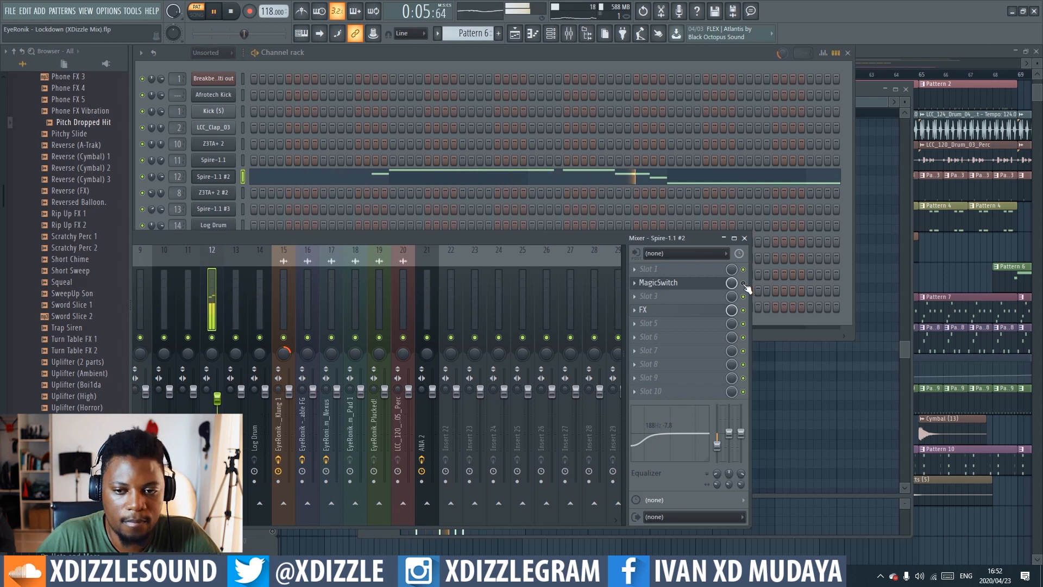
{"action": "key", "text": "space"}
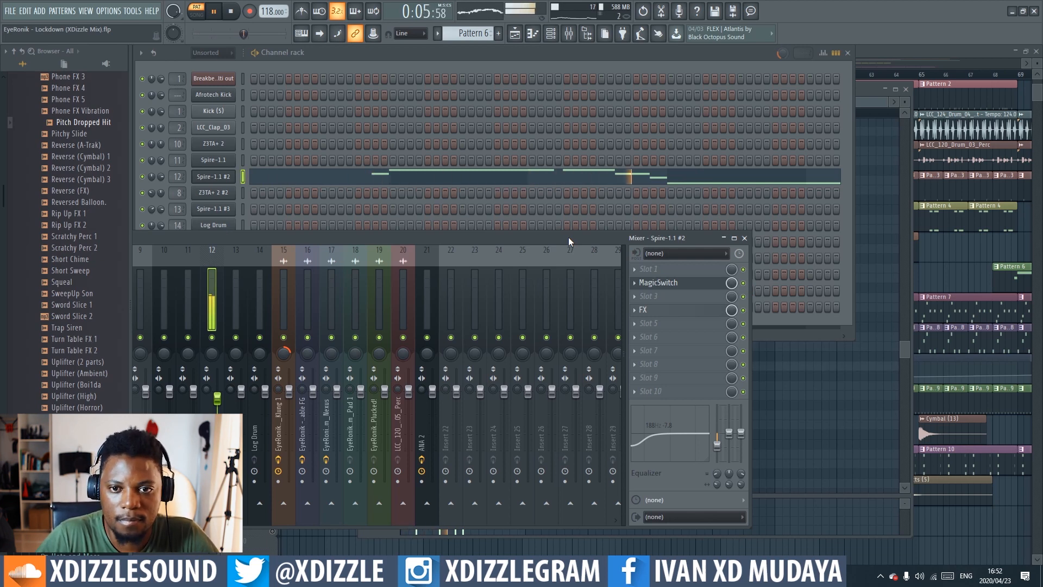
{"action": "key", "text": "space"}
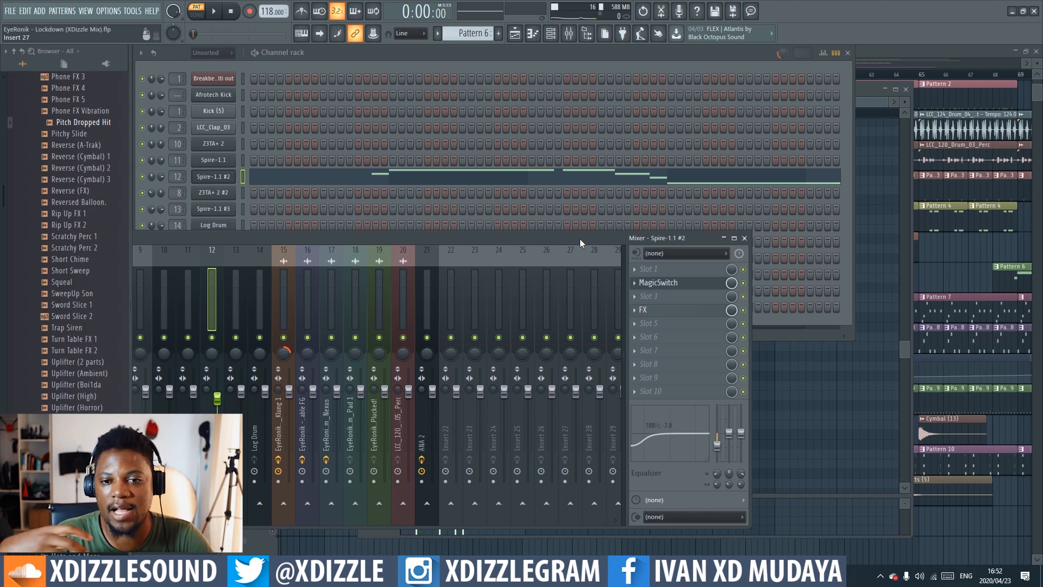
{"action": "key", "text": "space"}
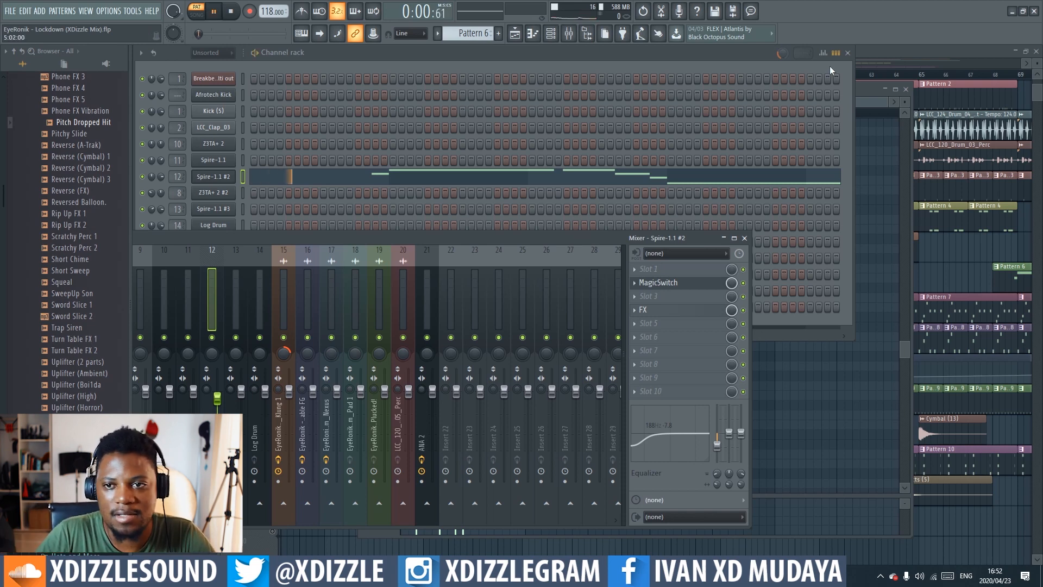
Stop playback, reopen MagicSwitch and toggle its switch repeatedly to demonstrate the effect, leaving it on.
{"action": "left_click", "coordinate": [689, 283]}
{"action": "key", "text": "space"}
{"action": "left_click_drag", "start_coordinate": [512, 301], "coordinate": [641, 314]}
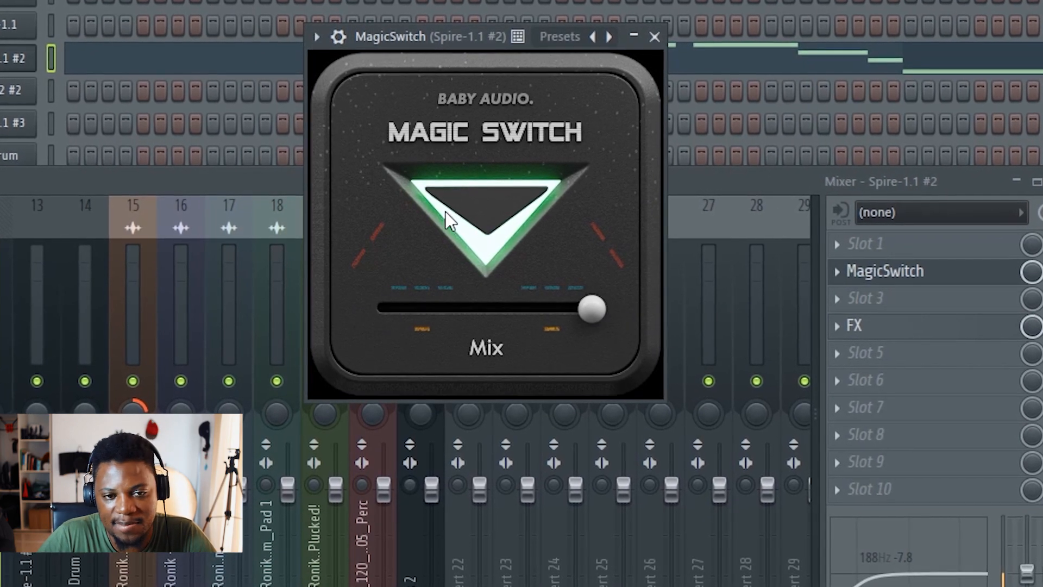
{"action": "left_click", "coordinate": [459, 201]}
{"action": "left_click", "coordinate": [505, 201]}
{"action": "left_click", "coordinate": [504, 203]}
{"action": "left_click", "coordinate": [504, 202]}
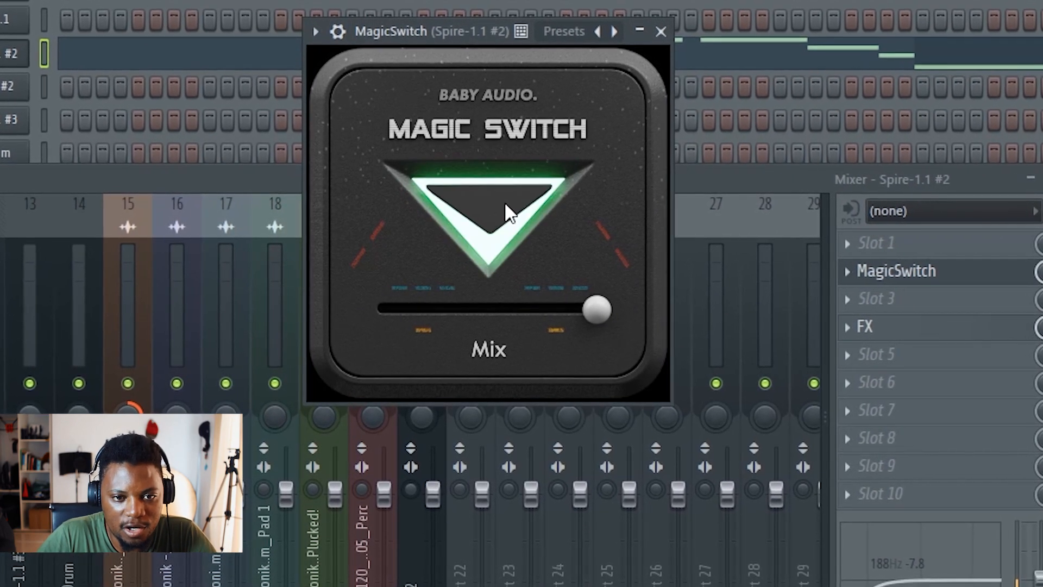
{"action": "left_click", "coordinate": [504, 202]}
{"action": "left_click", "coordinate": [506, 201]}
{"action": "left_click", "coordinate": [507, 201]}
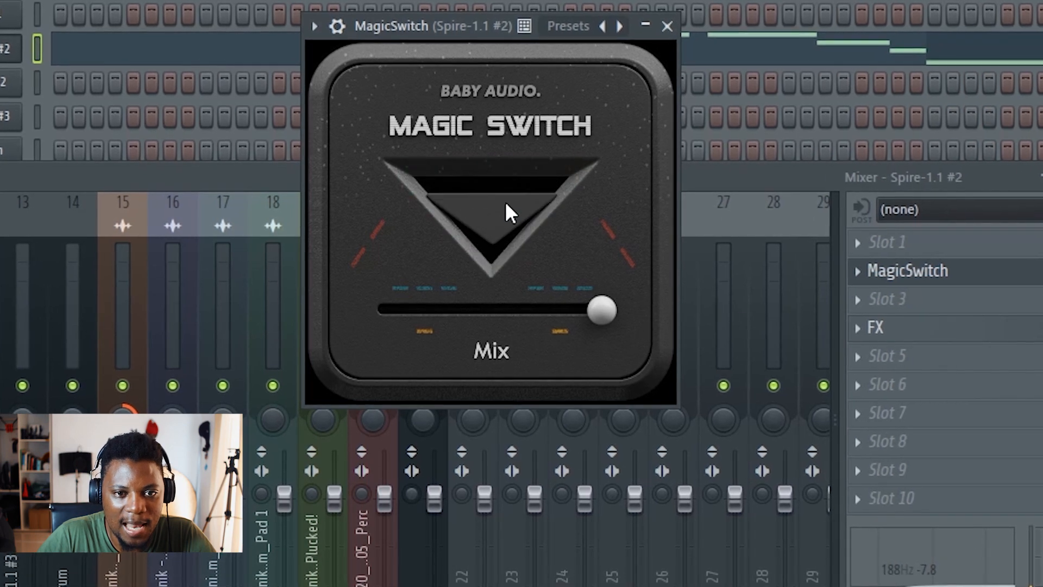
{"action": "left_click", "coordinate": [506, 201]}
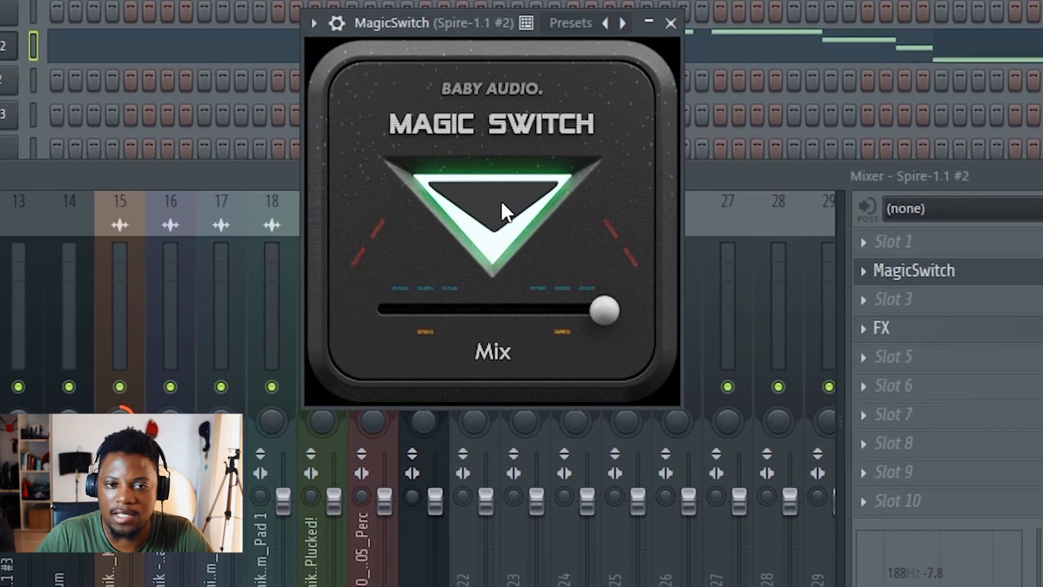
{"action": "left_click_drag", "start_coordinate": [472, 16], "coordinate": [476, 25]}
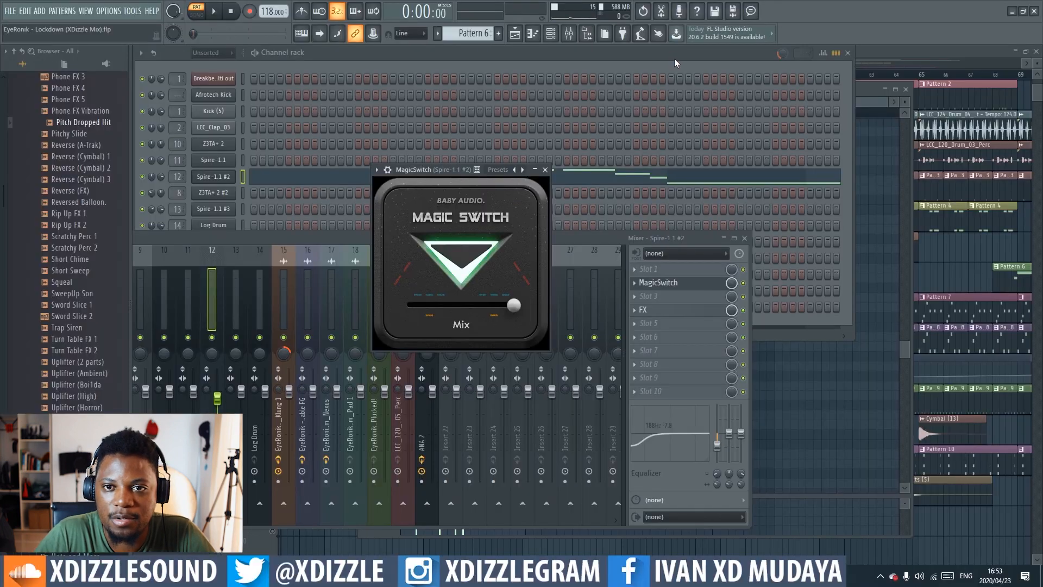
Return to the playlist and unmute Track 14 with the Spire-1.1 #3 fltr1_cut automation clips.
{"action": "left_click", "coordinate": [674, 57]}
{"action": "left_click", "coordinate": [906, 55]}
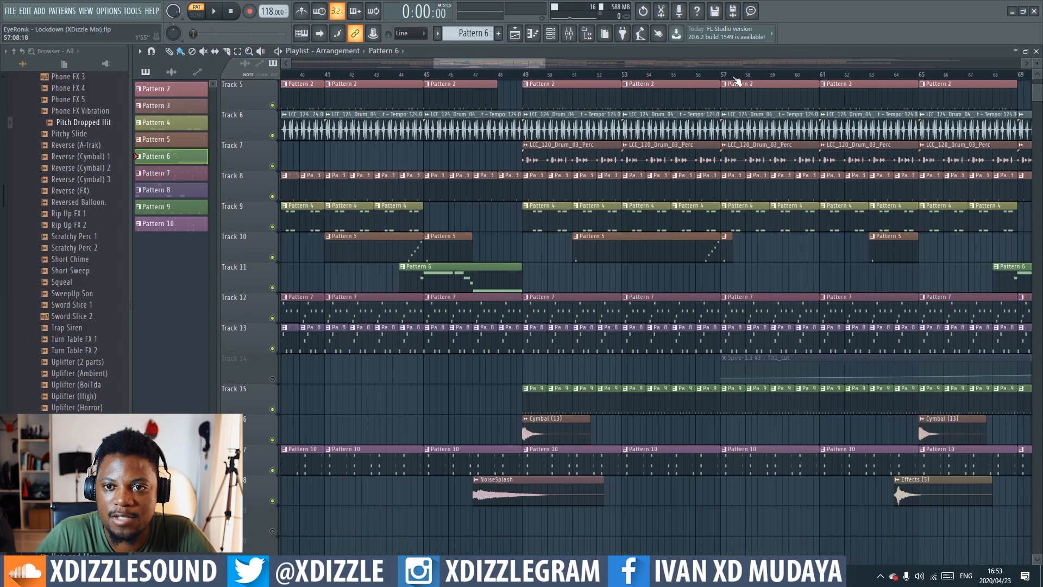
{"action": "scroll", "coordinate": [736, 80], "scroll_direction": "down", "scroll_amount": 5, "text": "ctrl"}
{"action": "left_click_drag", "start_coordinate": [653, 63], "coordinate": [677, 64]}
{"action": "scroll", "coordinate": [647, 158], "scroll_direction": "up", "scroll_amount": 4}
{"action": "scroll", "coordinate": [647, 161], "scroll_direction": "down", "scroll_amount": 6}
{"action": "scroll", "coordinate": [647, 160], "scroll_direction": "up", "scroll_amount": 3}
{"action": "scroll", "coordinate": [555, 176], "scroll_direction": "down", "scroll_amount": 5}
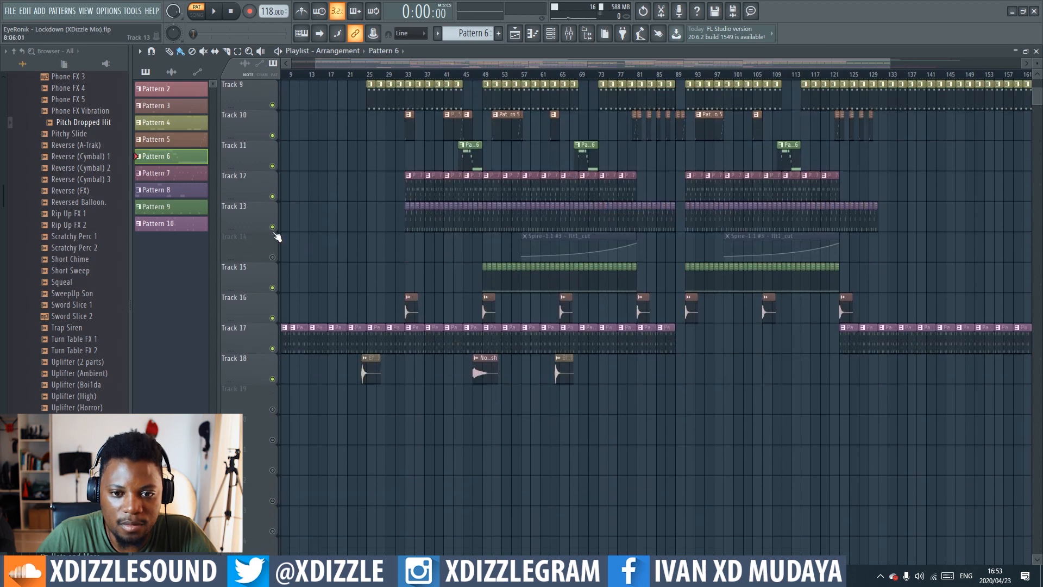
{"action": "left_click", "coordinate": [272, 258]}
{"action": "scroll", "coordinate": [609, 157], "scroll_direction": "up", "scroll_amount": 3}
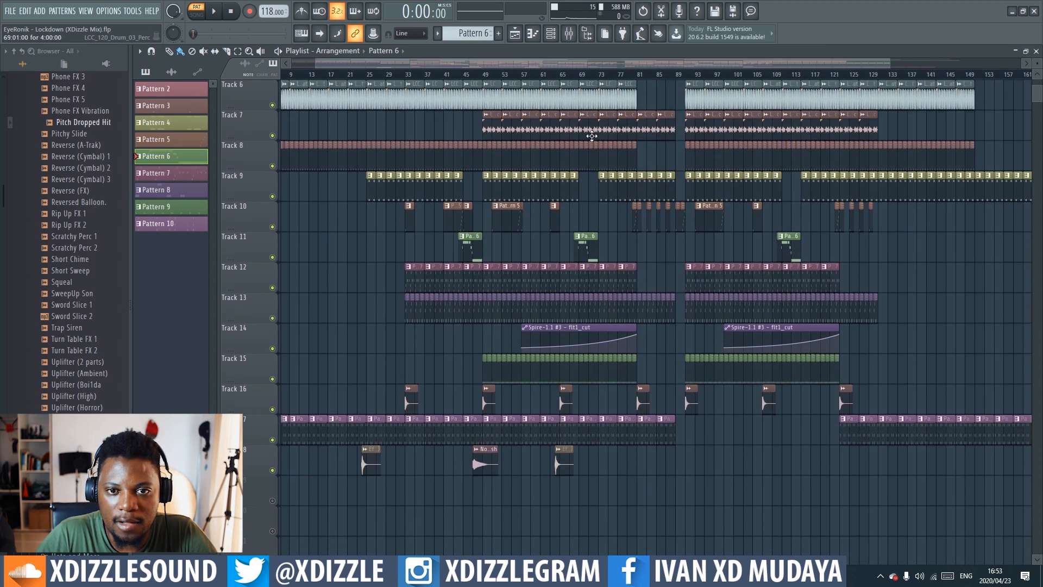
{"action": "scroll", "coordinate": [598, 217], "scroll_direction": "up", "scroll_amount": 2}
{"action": "scroll", "coordinate": [600, 271], "scroll_direction": "down", "scroll_amount": 2}
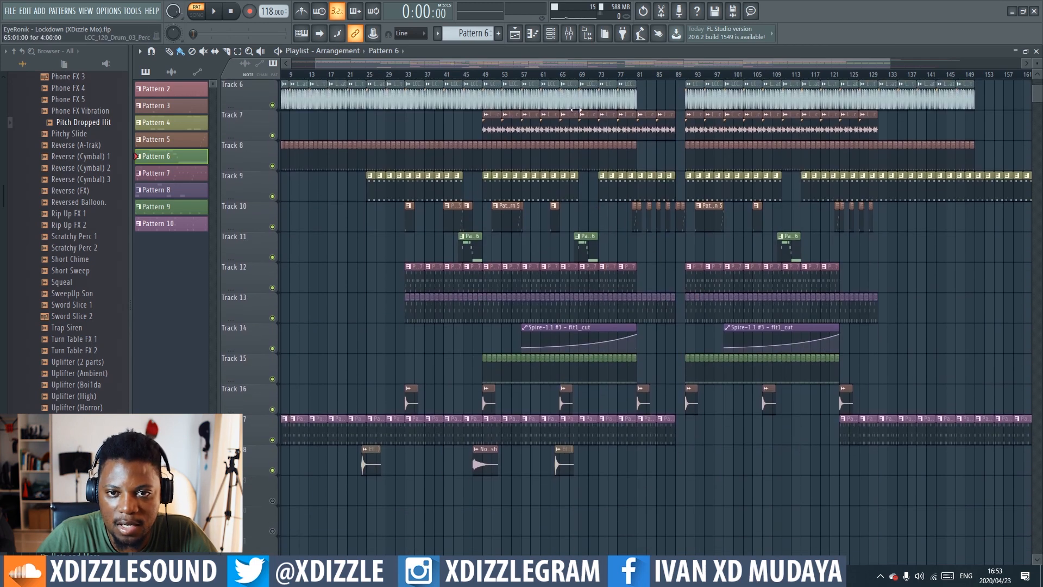
Play the arrangement in song mode from about bar 75 to hear the end of Track 14's first automation clip.
{"action": "left_click", "coordinate": [610, 74]}
{"action": "key", "text": "space"}
{"action": "scroll", "coordinate": [639, 80], "scroll_direction": "up", "scroll_amount": 3}
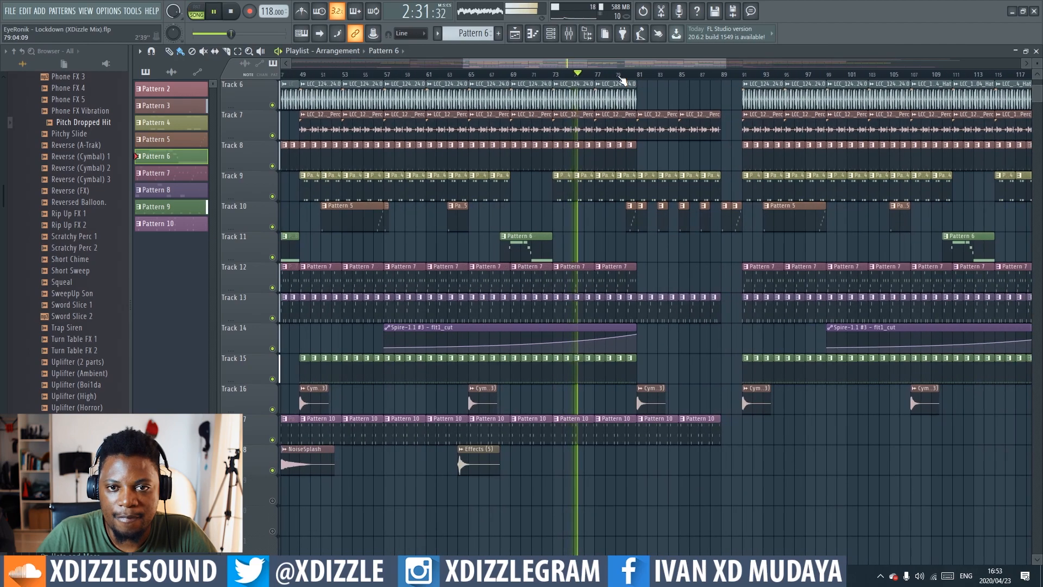
{"action": "scroll", "coordinate": [630, 79], "scroll_direction": "down", "scroll_amount": 4}
{"action": "scroll", "coordinate": [553, 123], "scroll_direction": "up", "scroll_amount": 5}
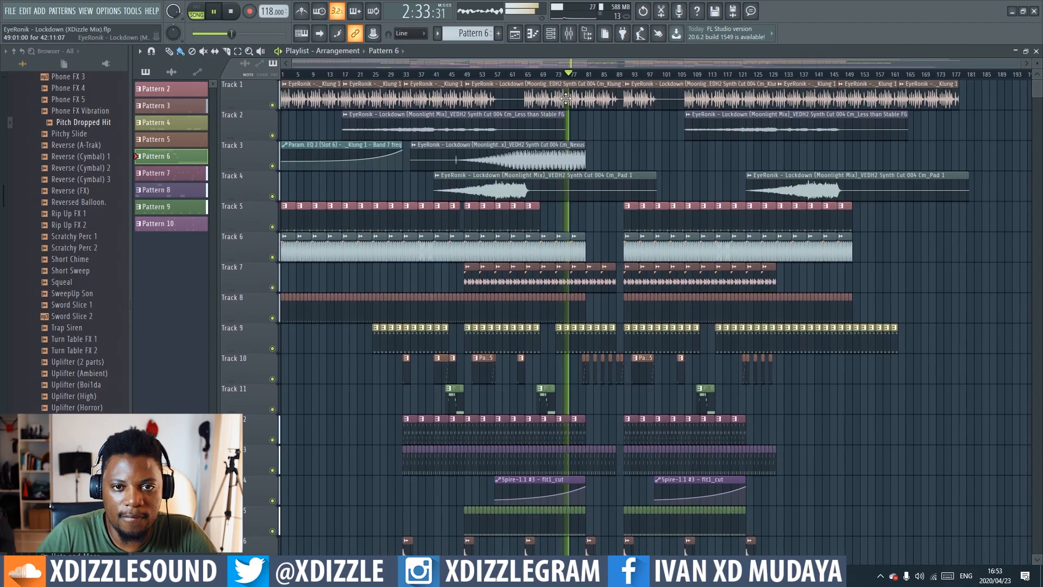
{"action": "scroll", "coordinate": [549, 190], "scroll_direction": "down", "scroll_amount": 4}
{"action": "scroll", "coordinate": [539, 261], "scroll_direction": "up", "scroll_amount": 6}
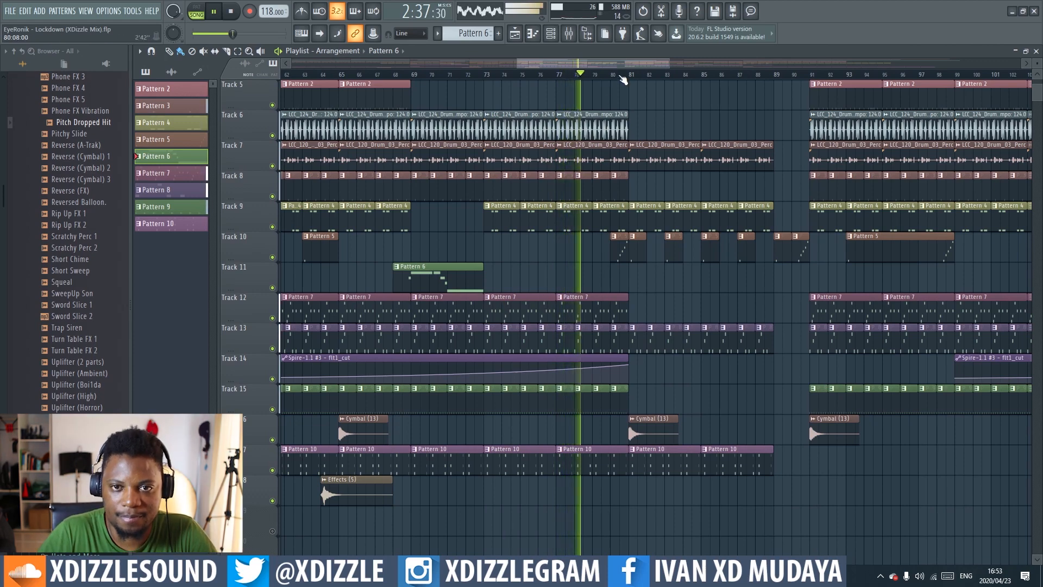
{"action": "scroll", "coordinate": [613, 223], "scroll_direction": "down", "scroll_amount": 5}
{"action": "scroll", "coordinate": [642, 196], "scroll_direction": "up", "scroll_amount": 2}
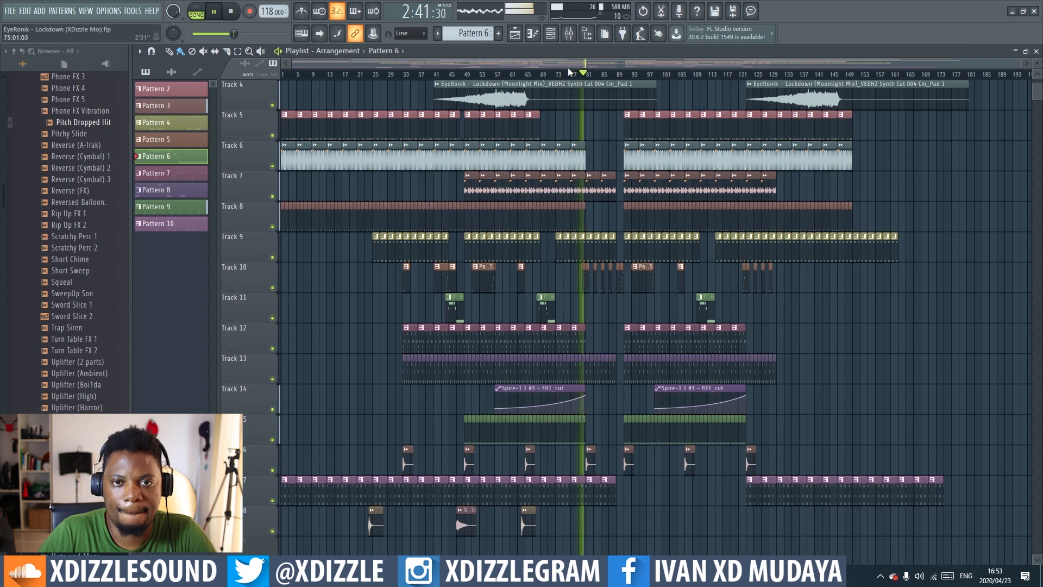
Restart playback from the beginning of Track 14's first automation clip at bar 57.
{"action": "left_click", "coordinate": [499, 77]}
{"action": "scroll", "coordinate": [528, 78], "scroll_direction": "up", "scroll_amount": 1}
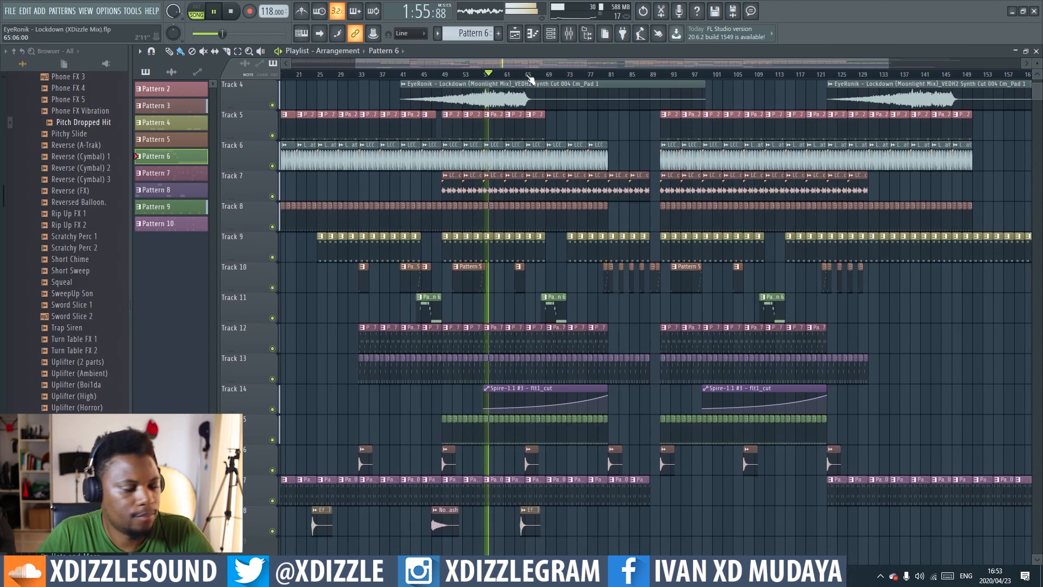
{"action": "scroll", "coordinate": [530, 79], "scroll_direction": "up", "scroll_amount": 1}
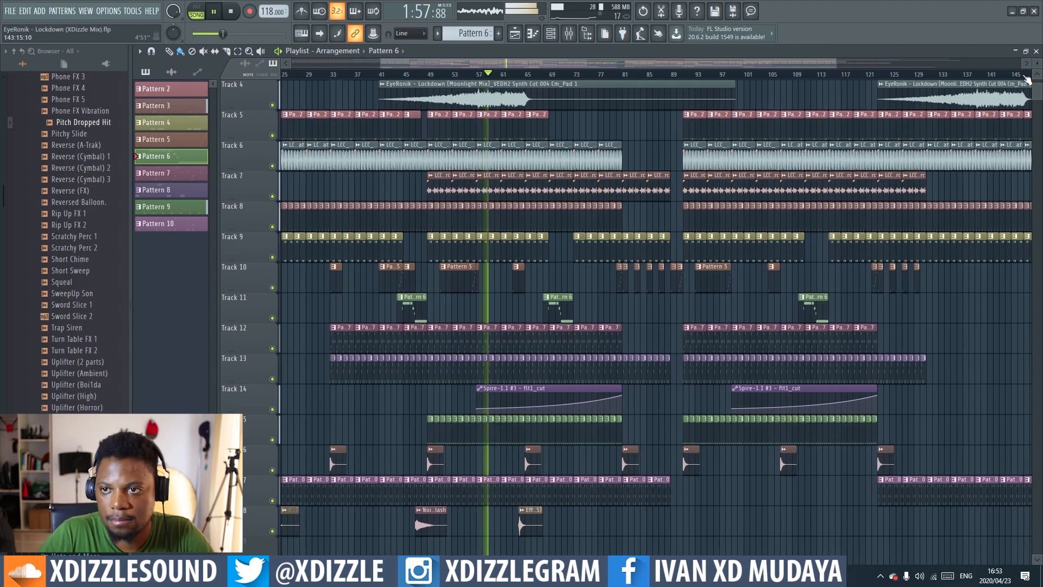
Reduce the playlist's track height so that Tracks 1 to 18 fit in one view while the arrangement plays.
{"action": "left_click_drag", "start_coordinate": [1038, 64], "coordinate": [1038, 61]}
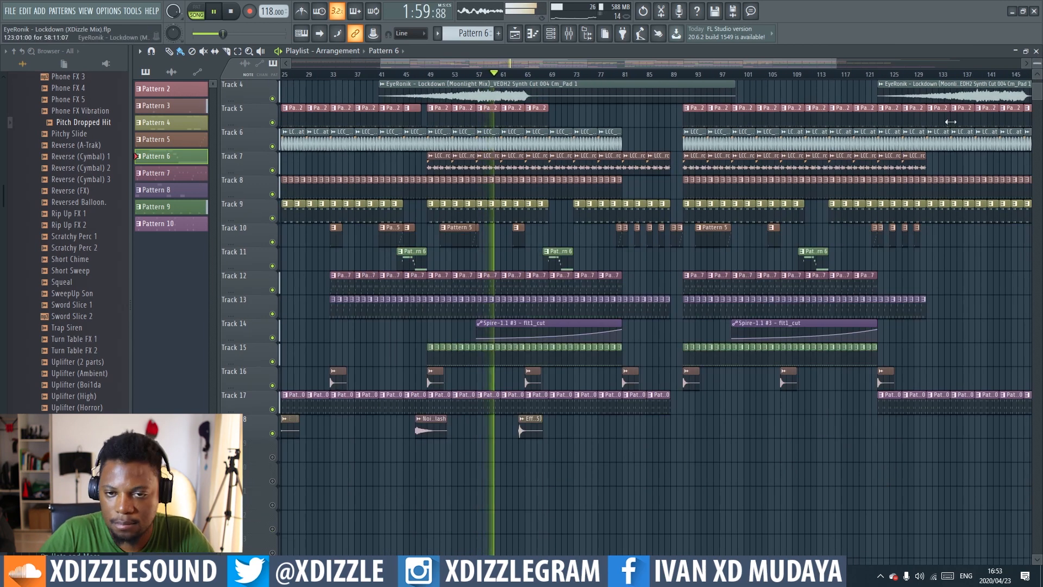
{"action": "scroll", "coordinate": [763, 138], "scroll_direction": "up", "scroll_amount": 3}
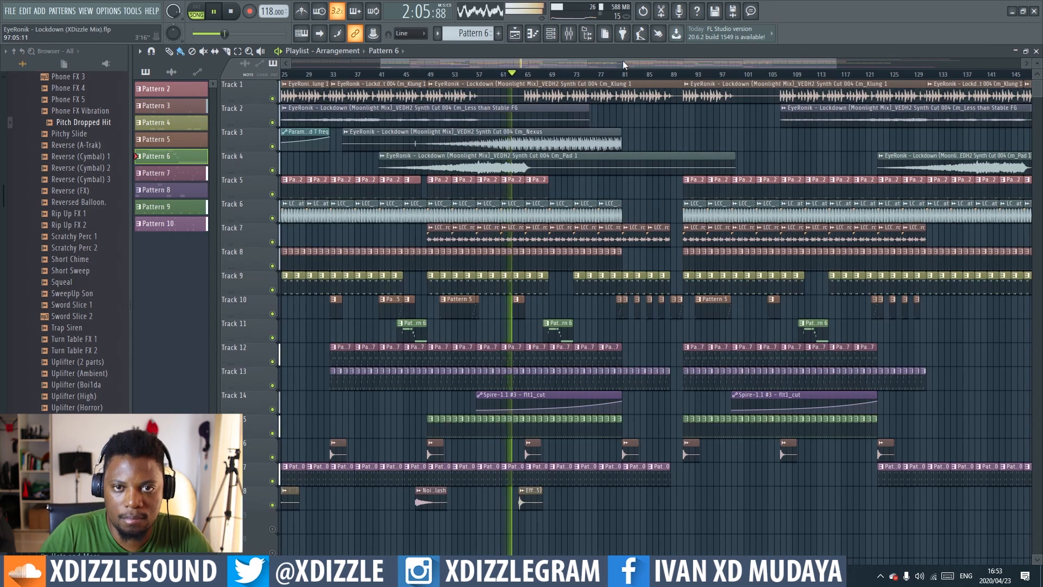
{"action": "left_click_drag", "start_coordinate": [622, 60], "coordinate": [576, 76]}
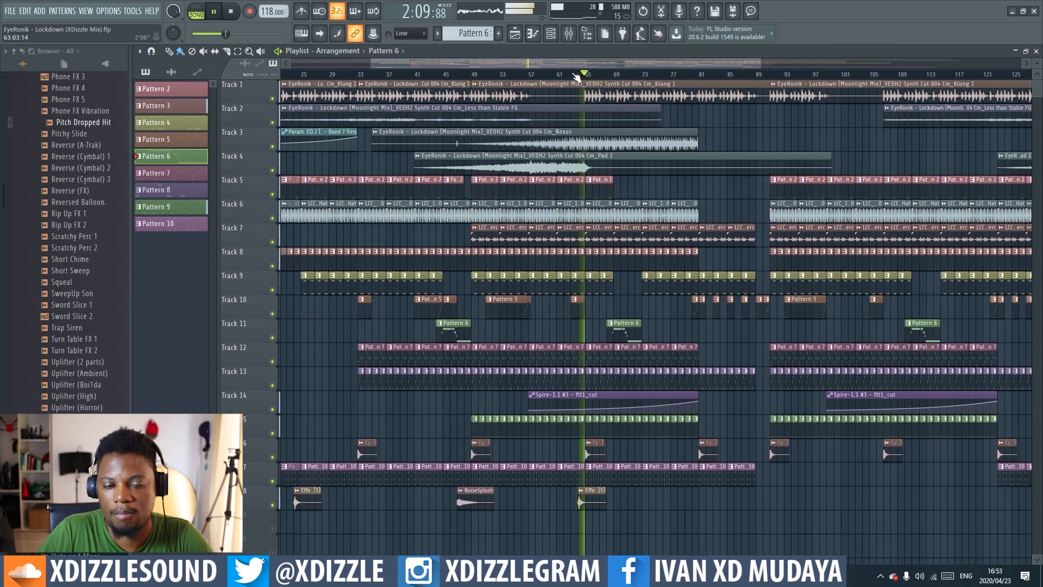
Stop playback, solo Track 18 and play its Effects (5) clip from just before bar 64.
{"action": "scroll", "coordinate": [577, 76], "scroll_direction": "up", "scroll_amount": 6}
{"action": "key", "text": "space"}
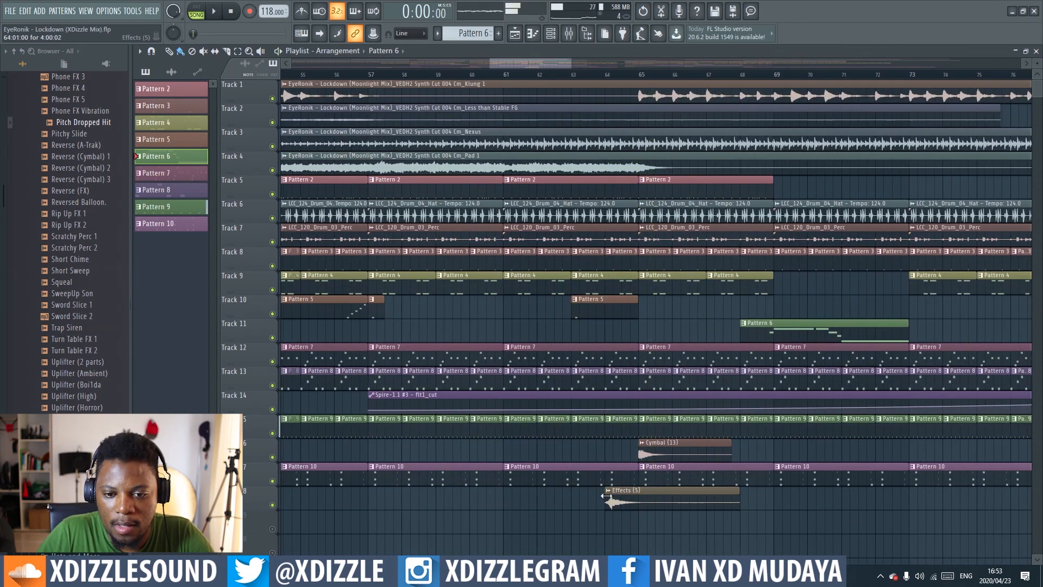
{"action": "scroll", "coordinate": [647, 255], "scroll_direction": "down", "scroll_amount": 4}
{"action": "right_click", "coordinate": [272, 409]}
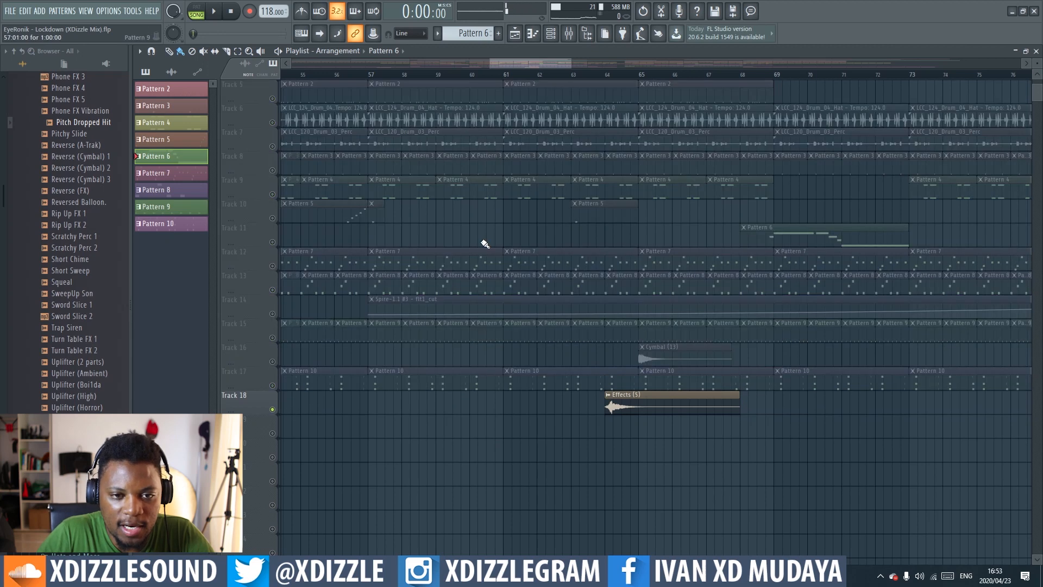
{"action": "left_click", "coordinate": [611, 76]}
{"action": "left_click", "coordinate": [596, 76]}
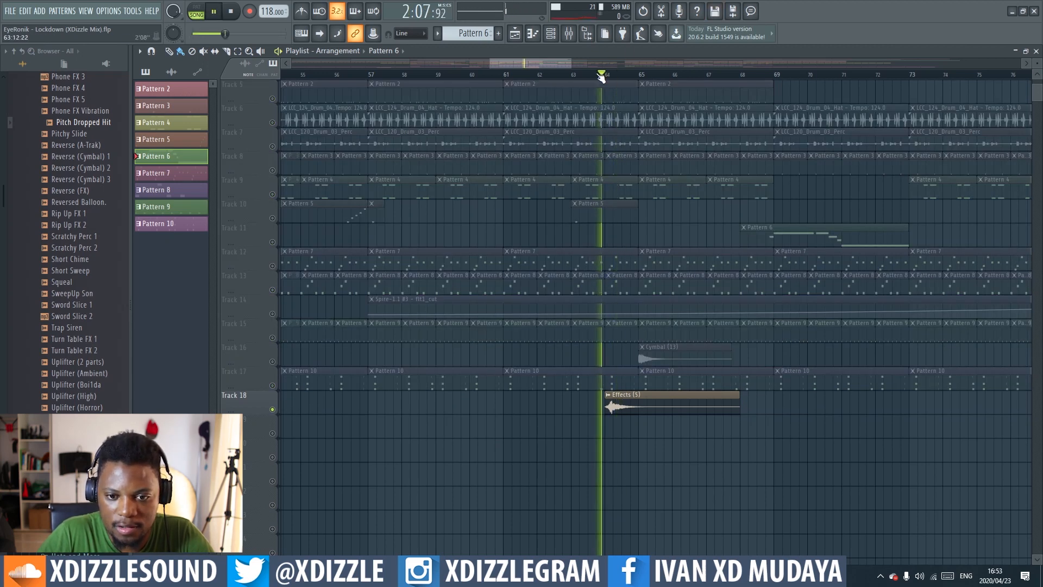
Unsolo Track 18, replay the full mix from the start of the Effects (5) clip near bar 64, and stop playback.
{"action": "right_click", "coordinate": [272, 409]}
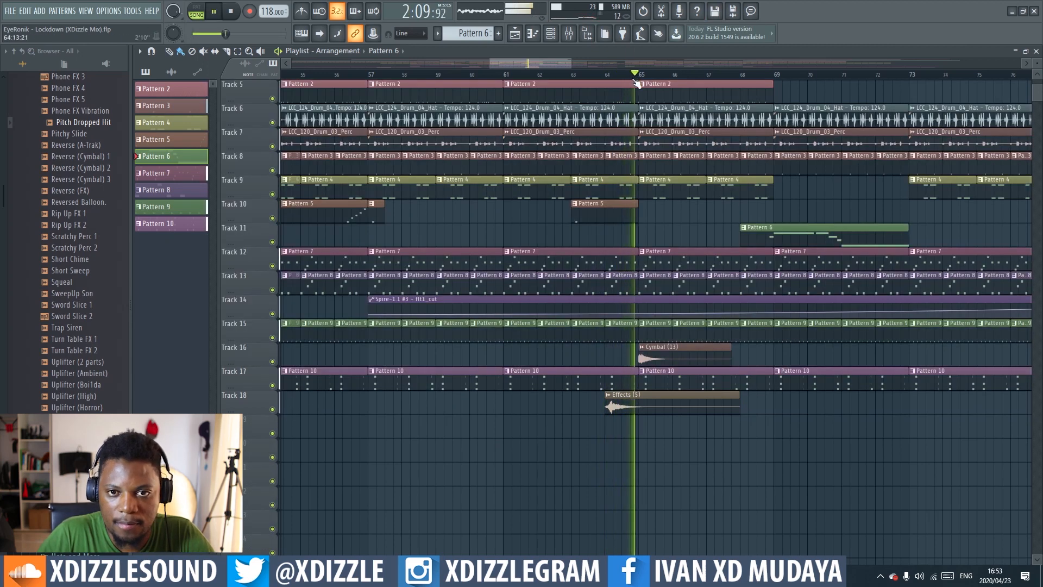
{"action": "left_click", "coordinate": [609, 77]}
{"action": "scroll", "coordinate": [609, 77], "scroll_direction": "down", "scroll_amount": 4}
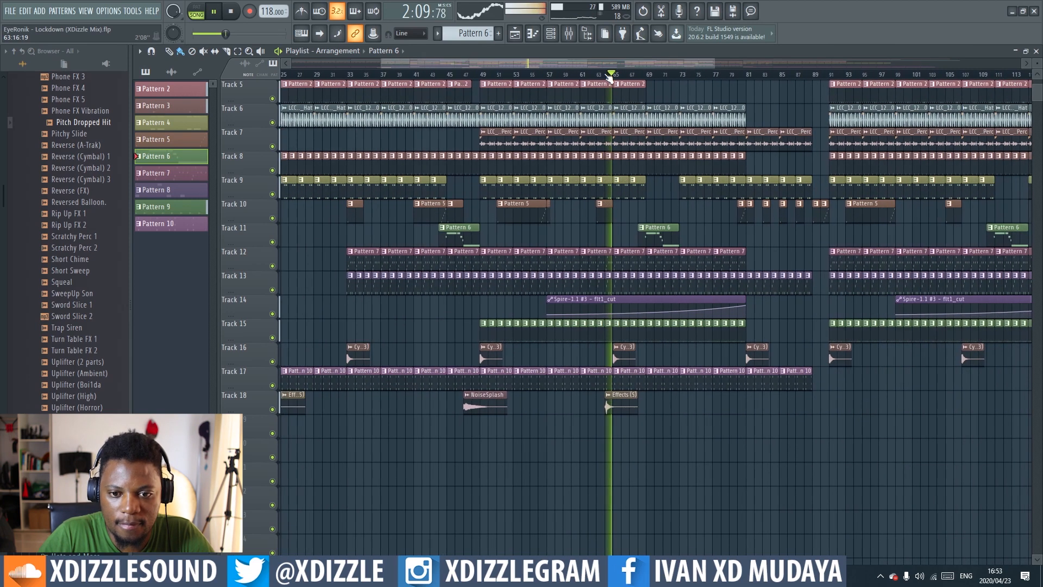
{"action": "key", "text": "space"}
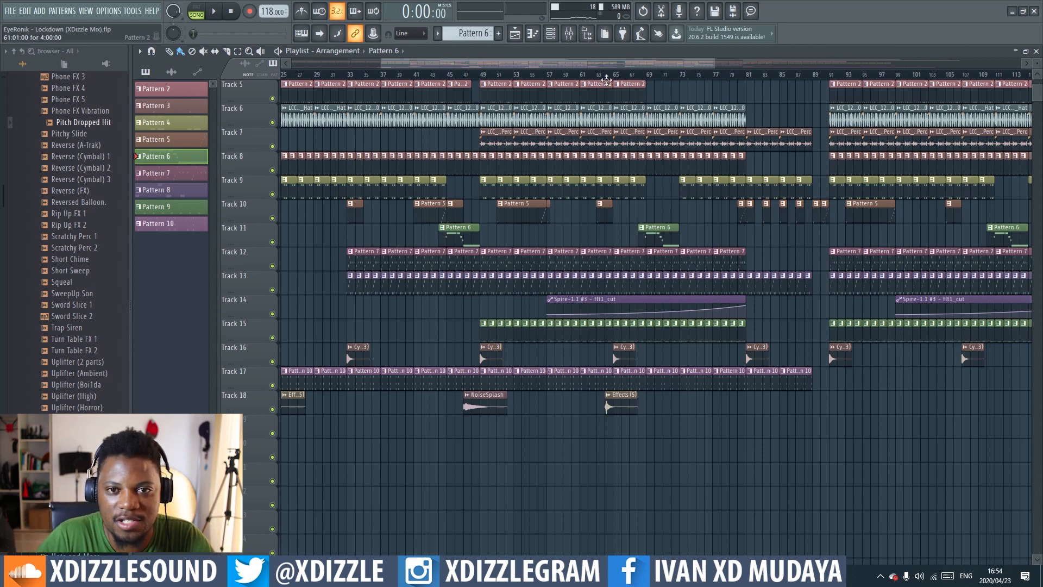
{"action": "scroll", "coordinate": [612, 80], "scroll_direction": "down", "scroll_amount": 3}
{"action": "scroll", "coordinate": [552, 79], "scroll_direction": "up", "scroll_amount": 3}
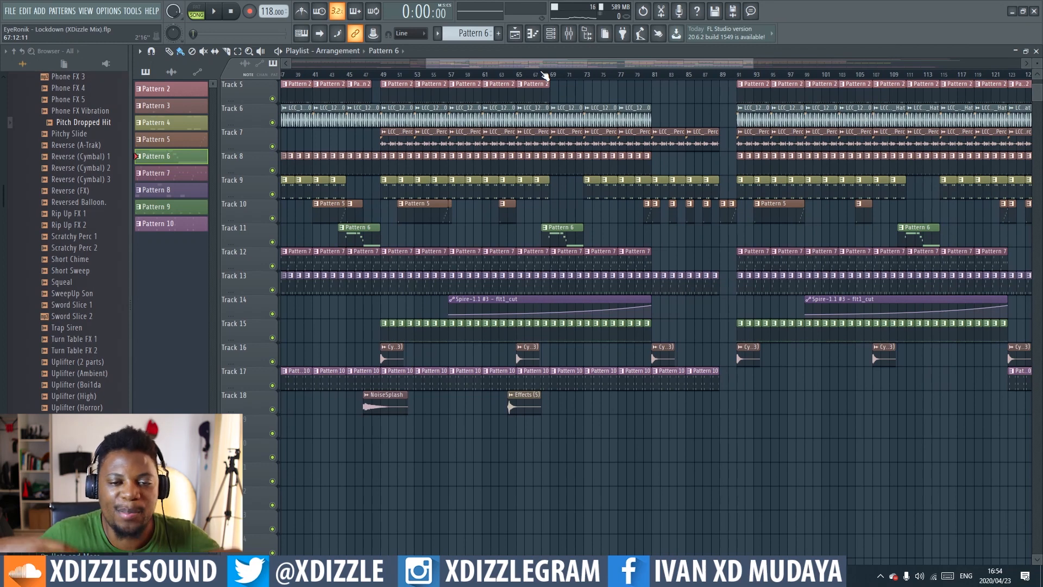
{"action": "scroll", "coordinate": [543, 74], "scroll_direction": "down", "scroll_amount": 2}
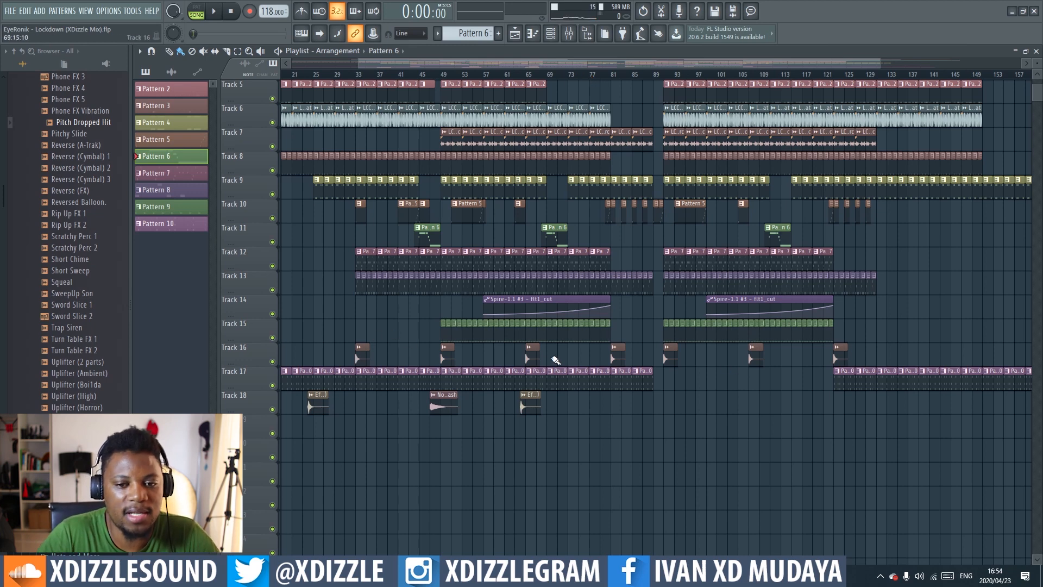
{"action": "scroll", "coordinate": [619, 171], "scroll_direction": "up", "scroll_amount": 4}
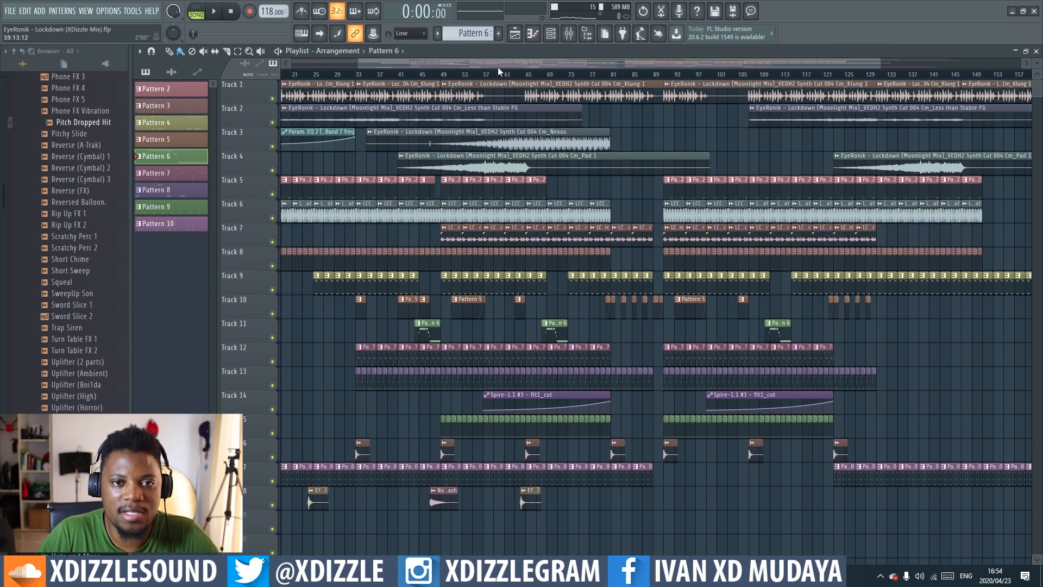
{"action": "scroll", "coordinate": [494, 79], "scroll_direction": "up", "scroll_amount": 3}
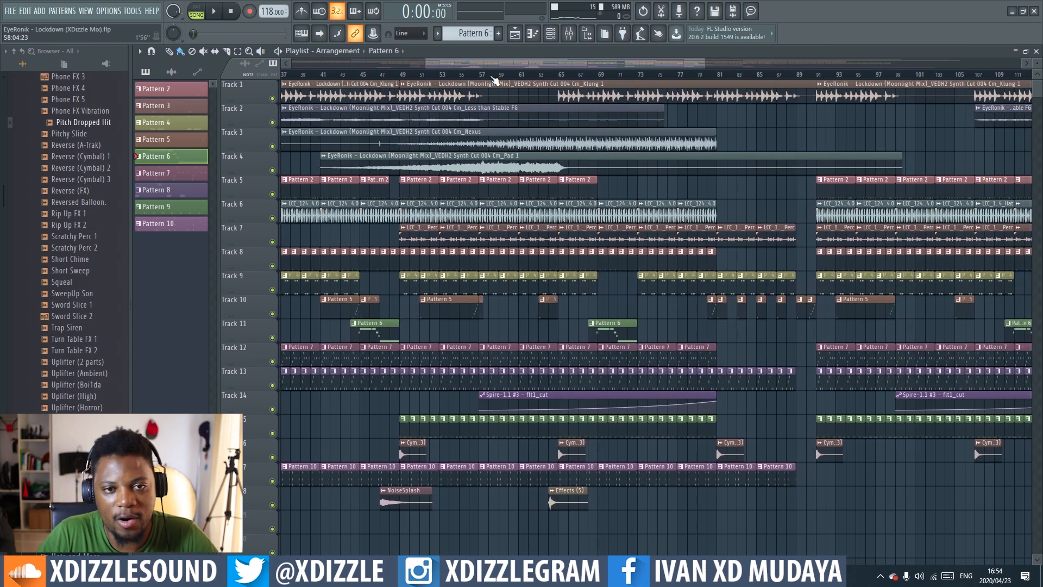
{"action": "scroll", "coordinate": [553, 65], "scroll_direction": "up", "scroll_amount": 1}
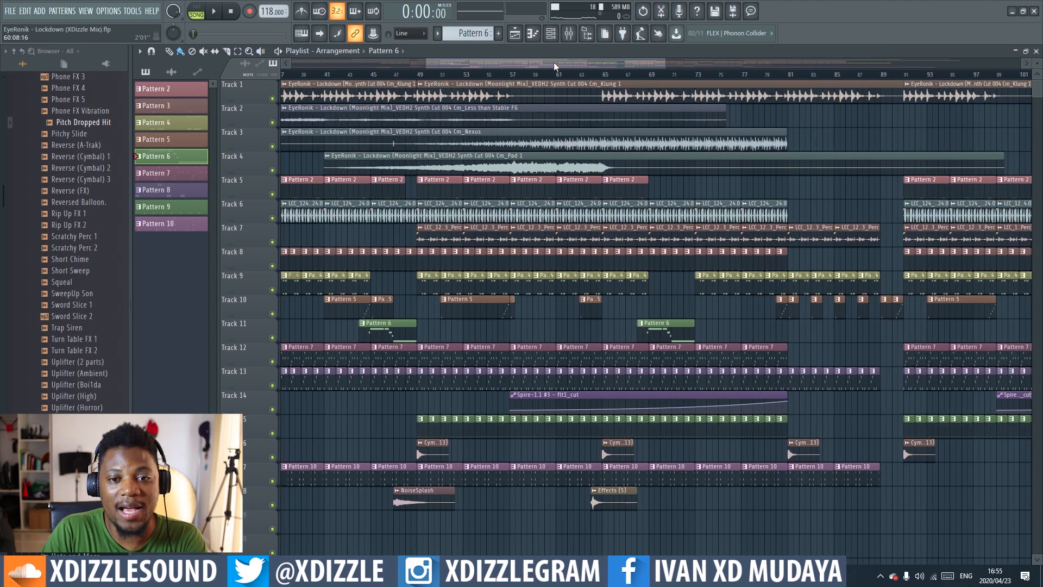